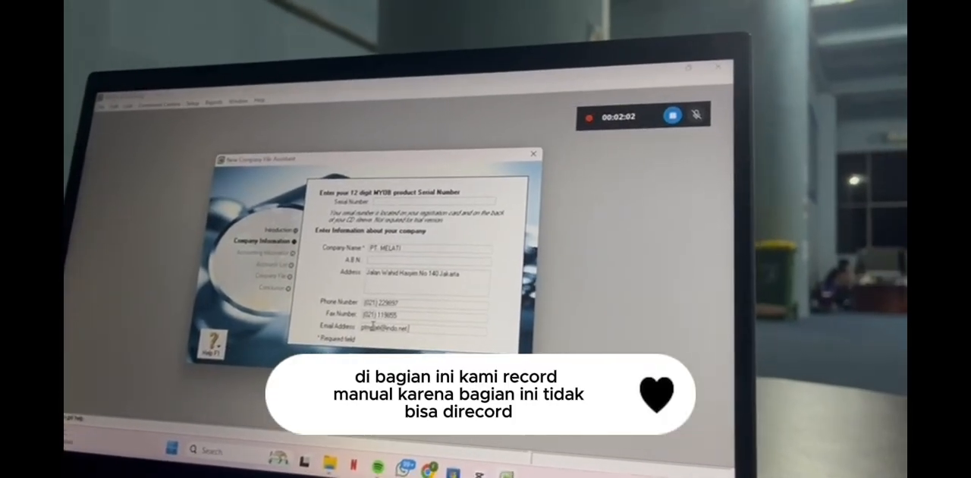
Complete the company's email address and set the accounting year's last month to January and conversion month to December.
text(.com)
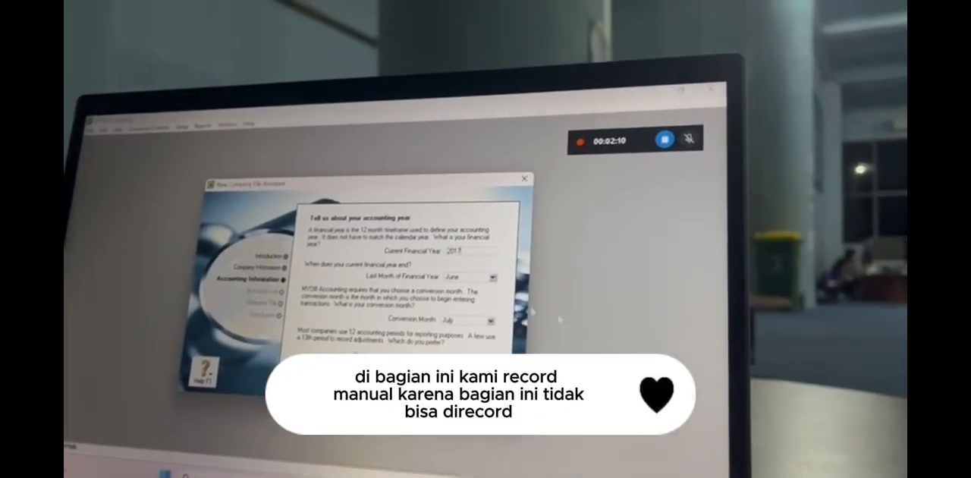
click(492, 278)
click(481, 290)
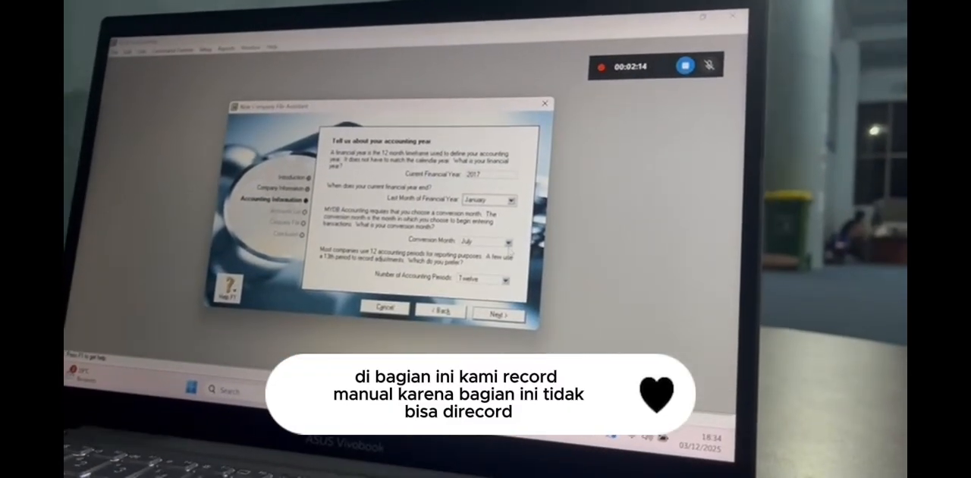
click(507, 249)
click(480, 342)
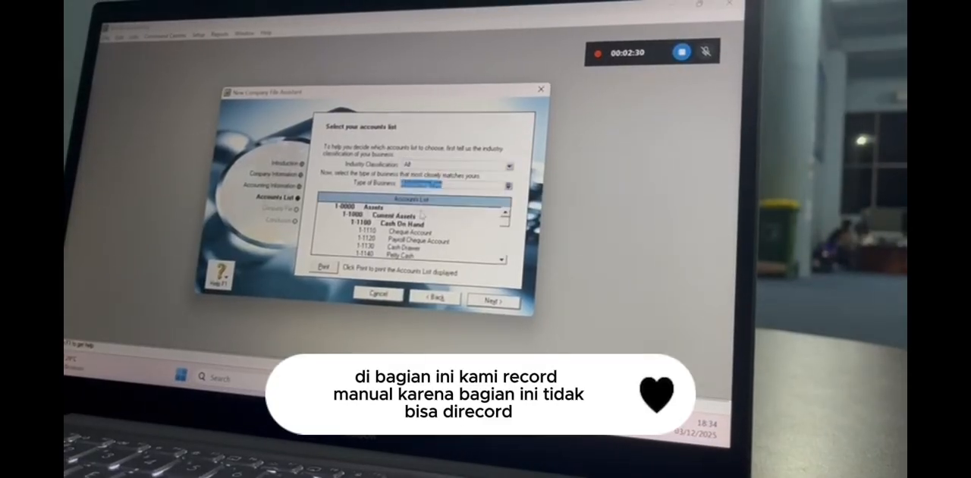
Choose the business type starting with "Dist" and create the company file with "(Tutorial)" appended to its name.
text(Dist)
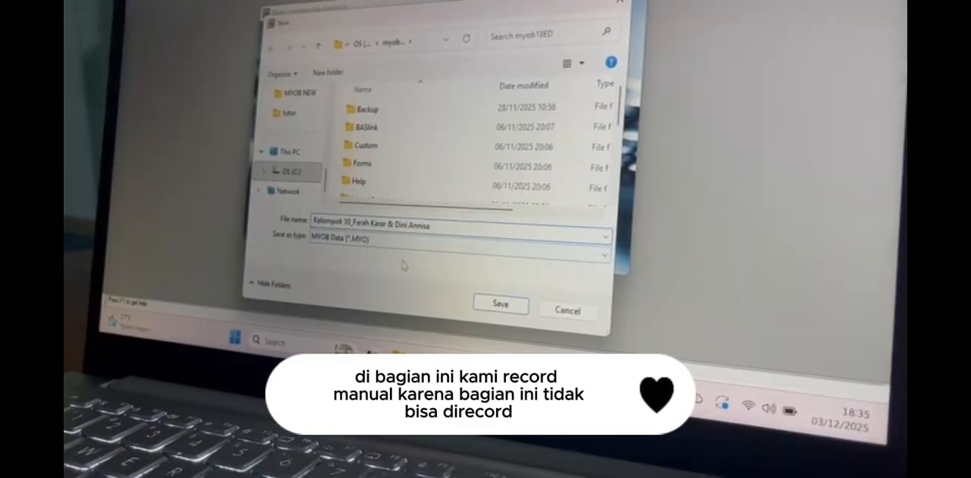
text((Tu)
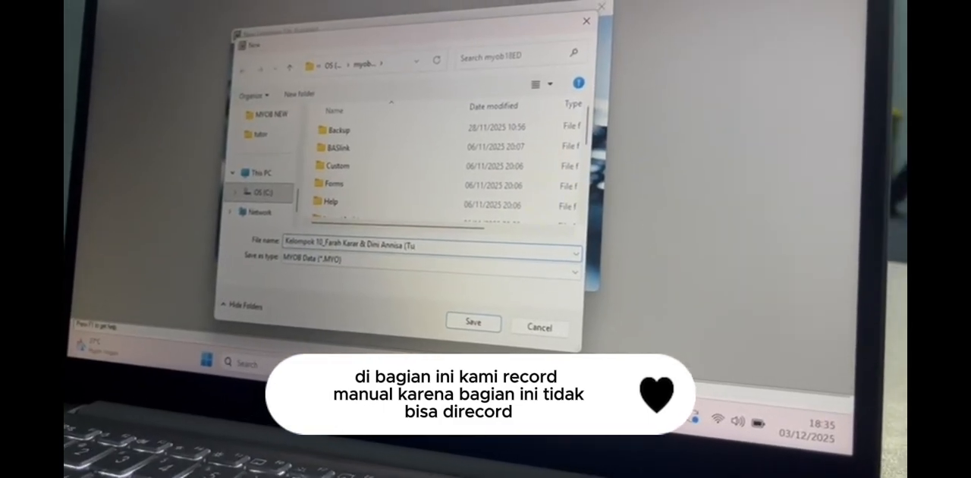
text(torial))
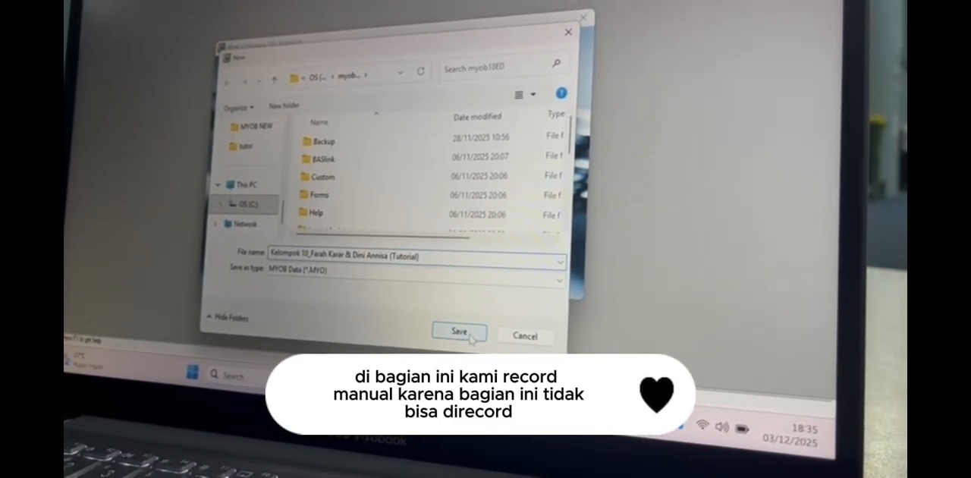
click(463, 332)
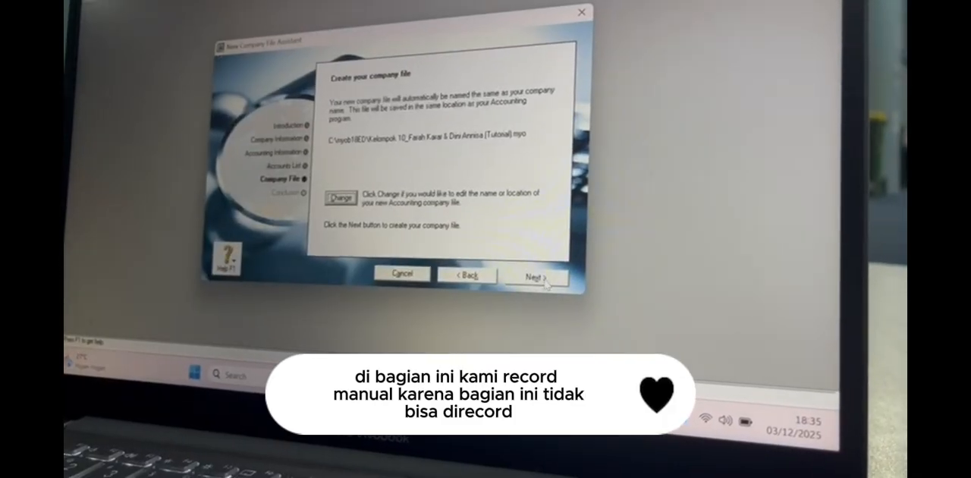
click(543, 279)
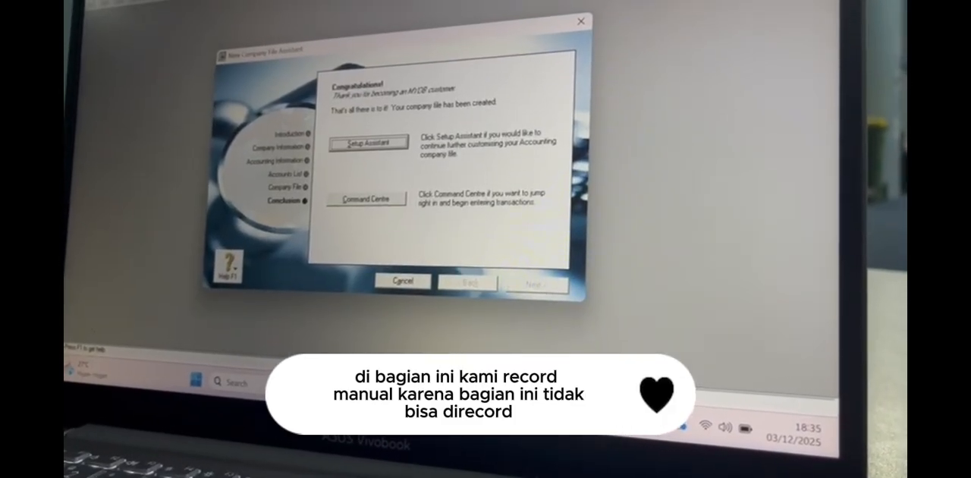
click(374, 151)
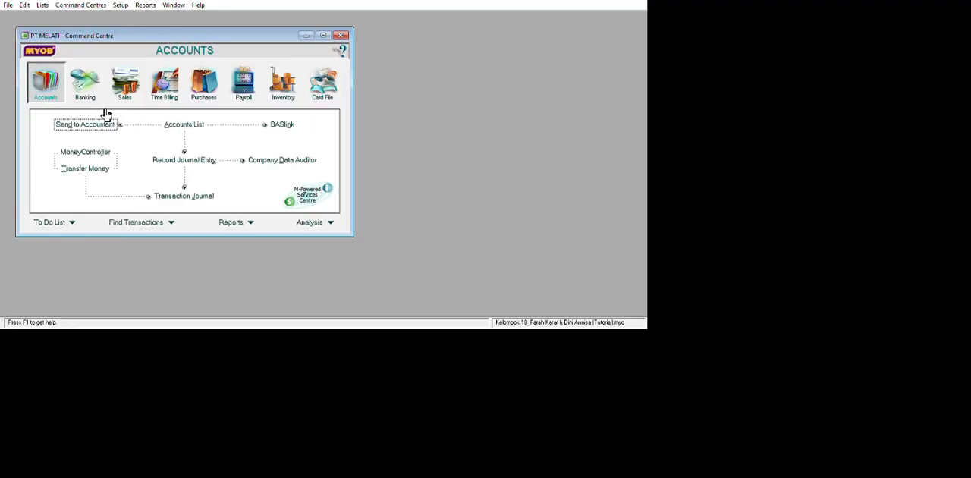
Delete the Payroll Cheque Account (1-1120) from the accounts list.
click(185, 124)
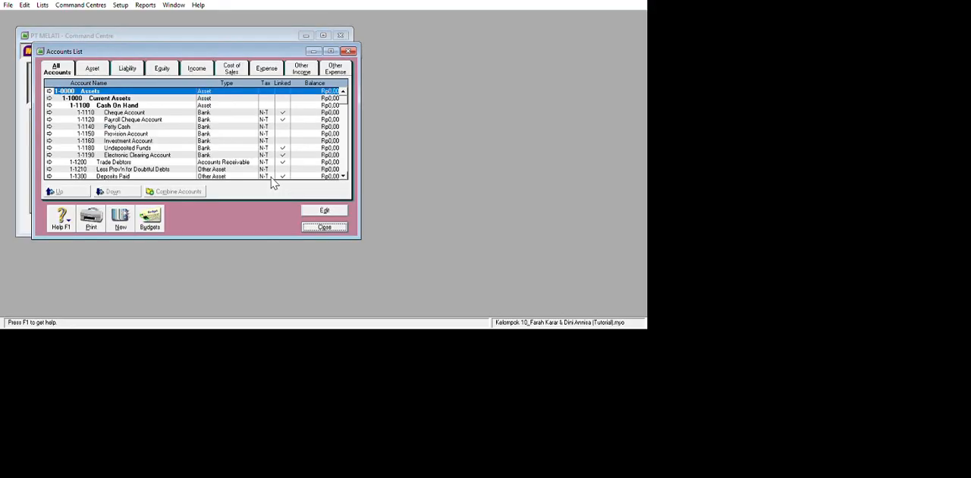
click(237, 120)
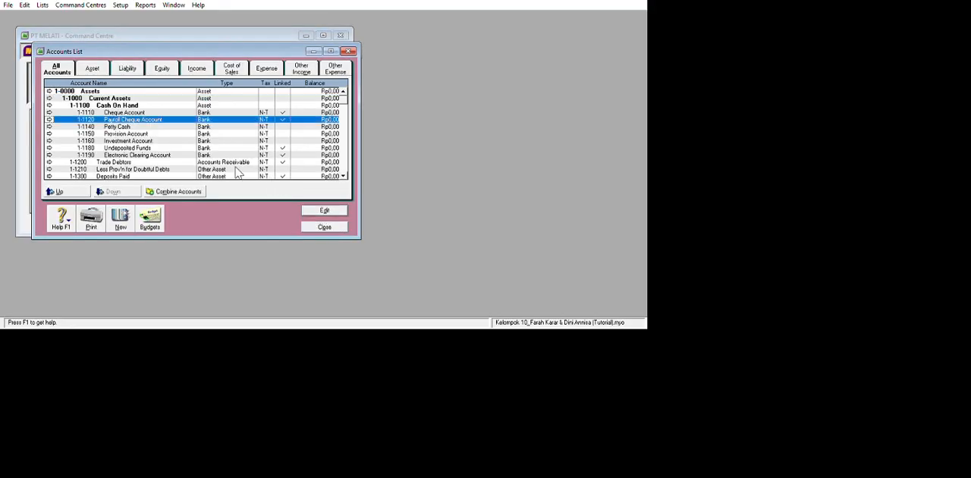
double_click(237, 119)
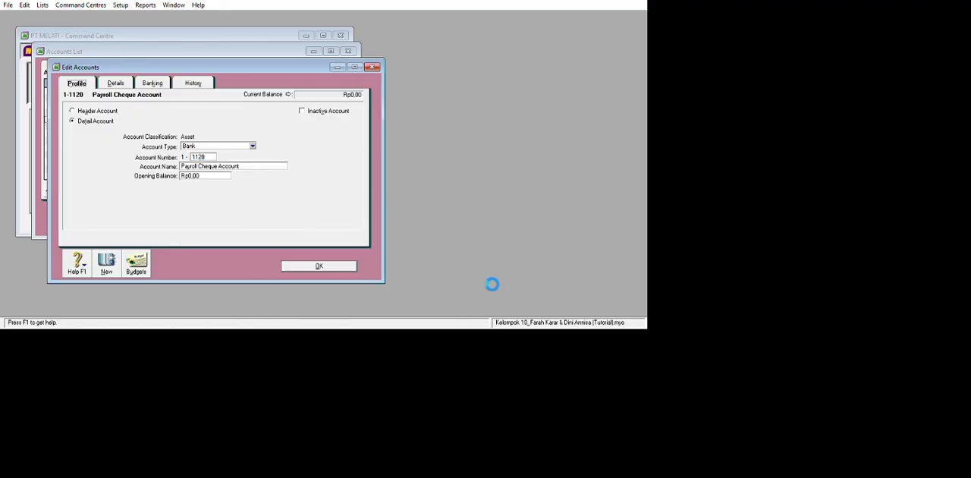
key(Escape)
key(Up)
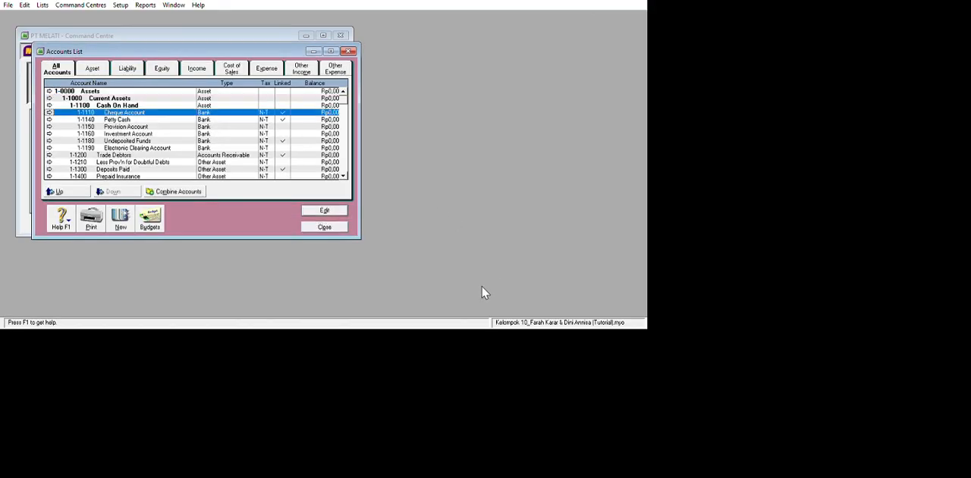
Rename the Cheque Account as Cash In Bank with account number 1-2110.
key(Return)
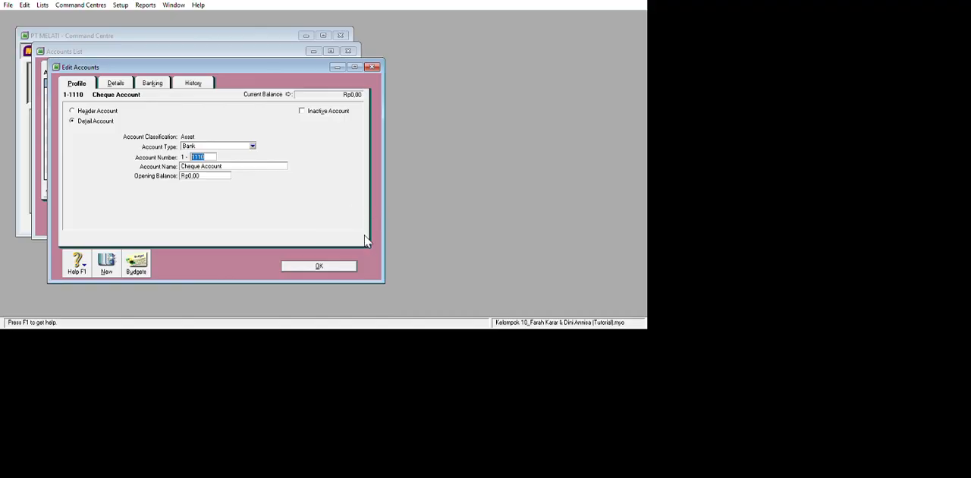
key(Tab)
text(Cash In Bank)
key(Tab)
key(Return)
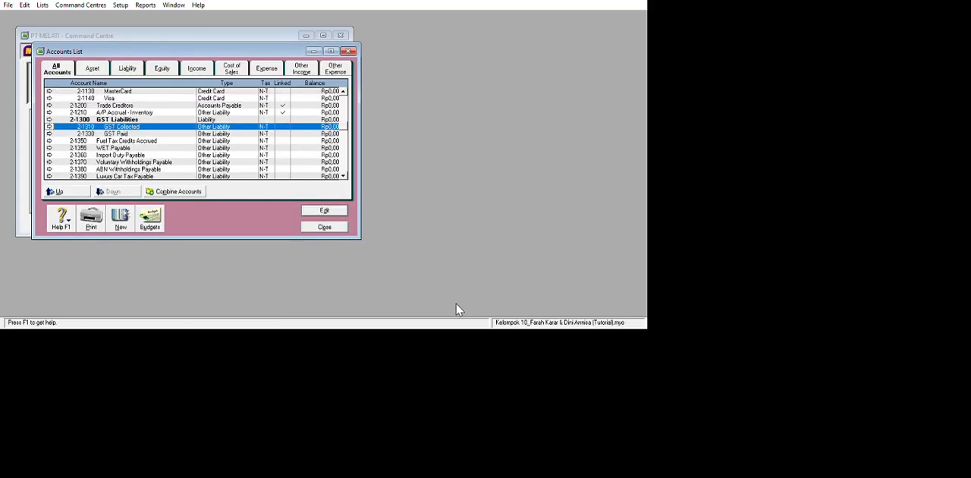
Rename the GST Collected liability account as PPN Outcome with account number 2-2310.
key(Return)
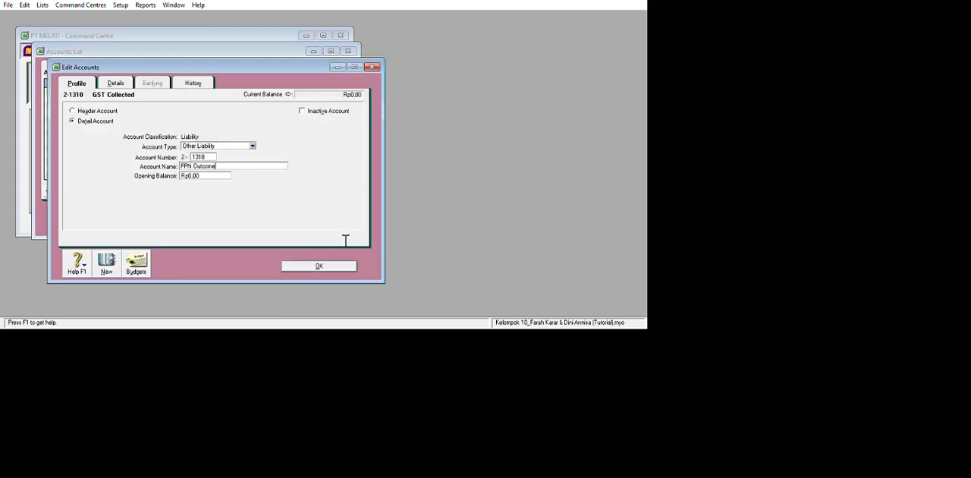
key(Tab)
key(Return)
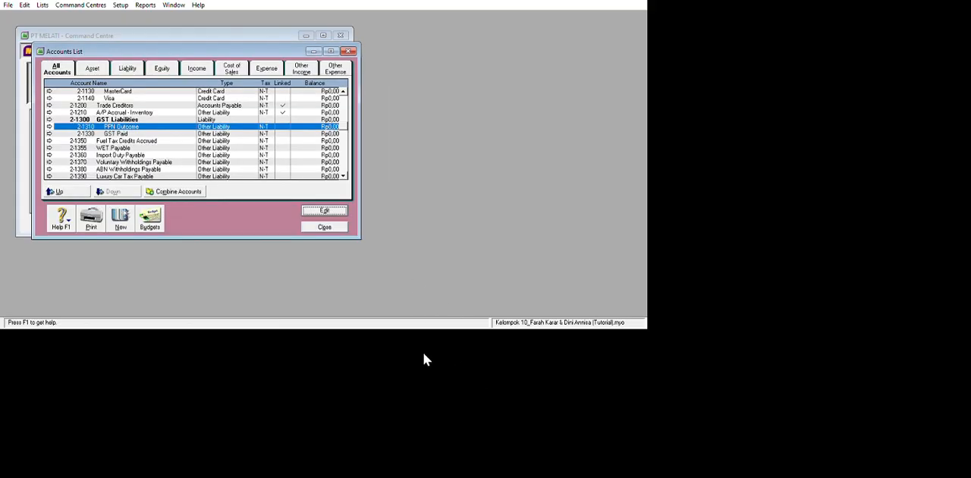
Rename the GST Paid liability account as PPN Income with account number 2-2330.
key(Down)
key(Return)
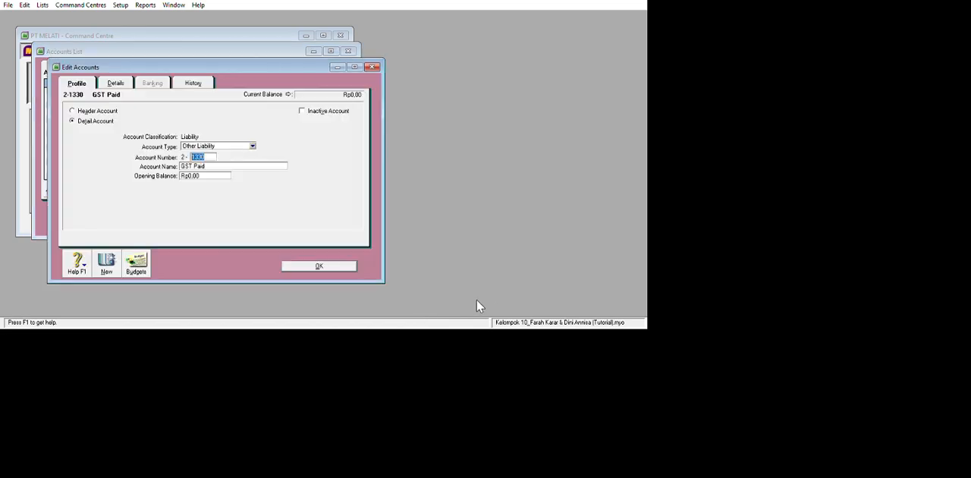
text(PPN Income)
key(shift+Tab)
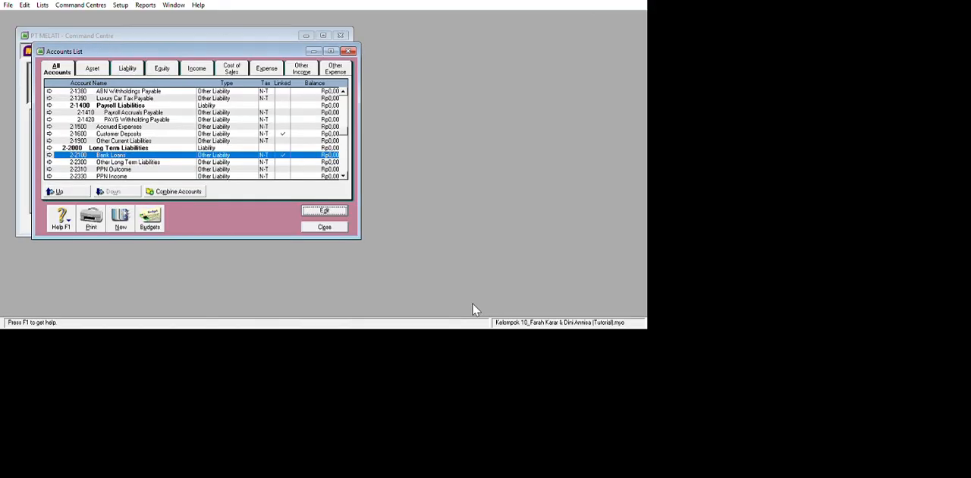
key(Return)
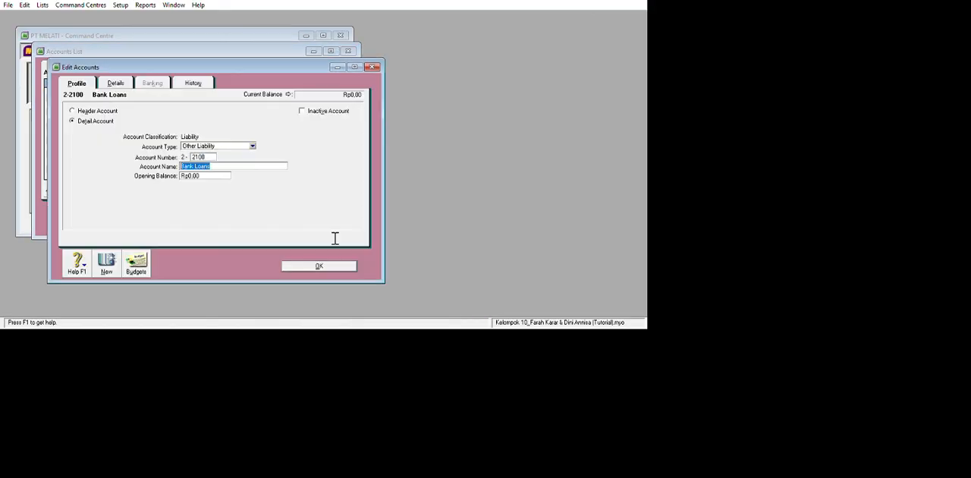
Rename the Bank Loans account as Bank Mandiri Loan and the Purchases account (5-1000) as Cost Of Goods Sold.
text(Bank Mandiri Loan)
key(Tab)
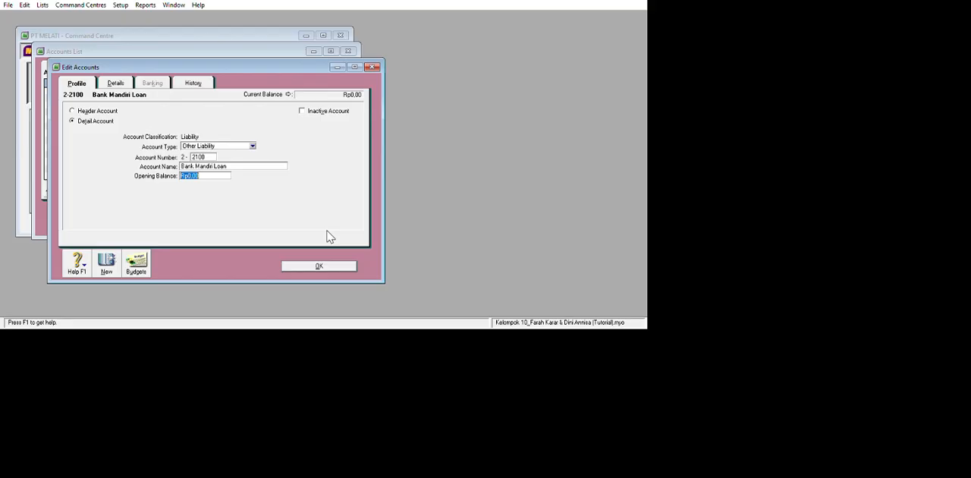
key(Return)
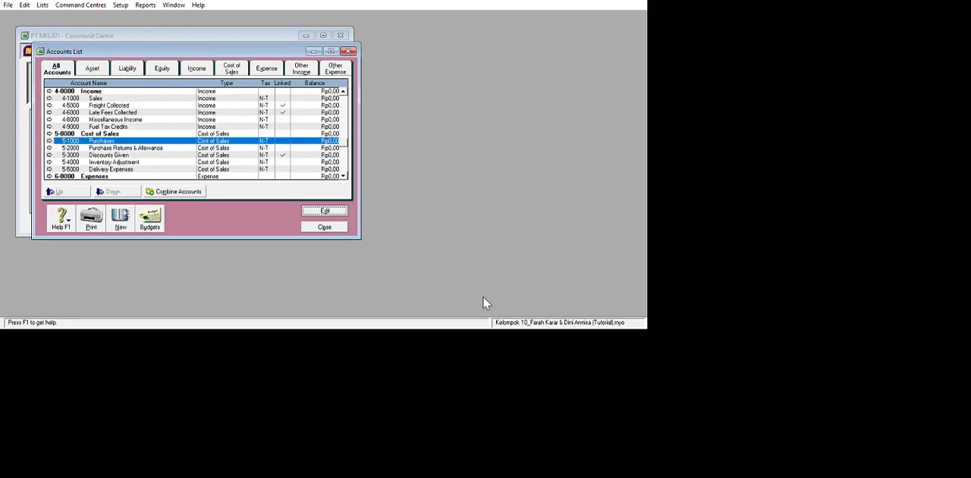
key(Return)
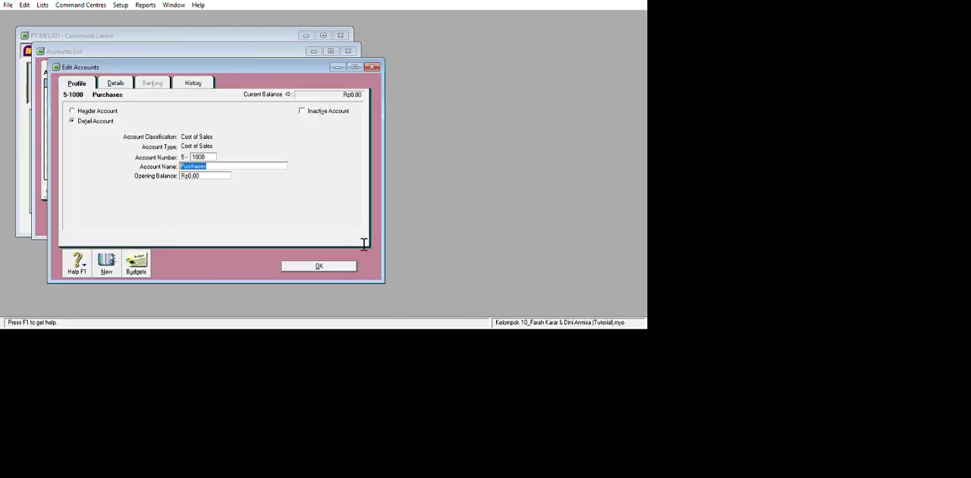
key(BackSpace)
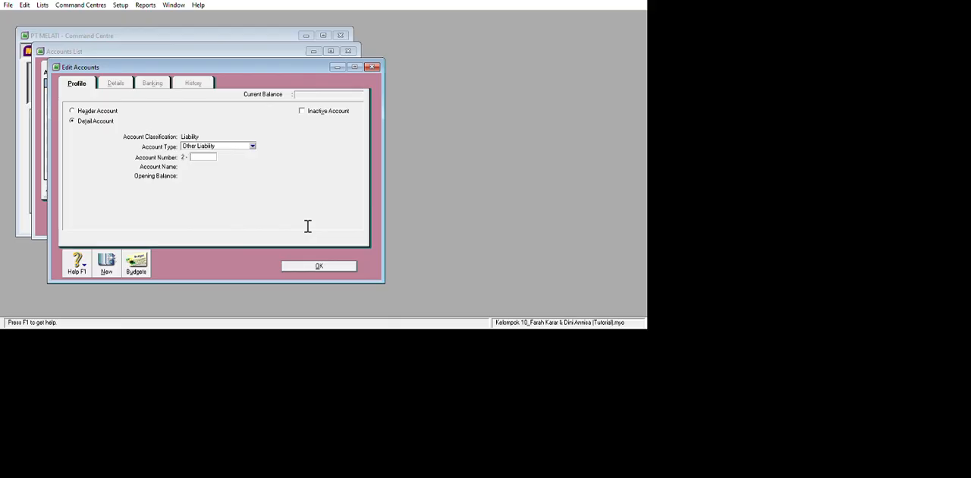
Create a detail liability account numbered 2-2340 and named PPN Clearing.
text(2340)
key(Tab)
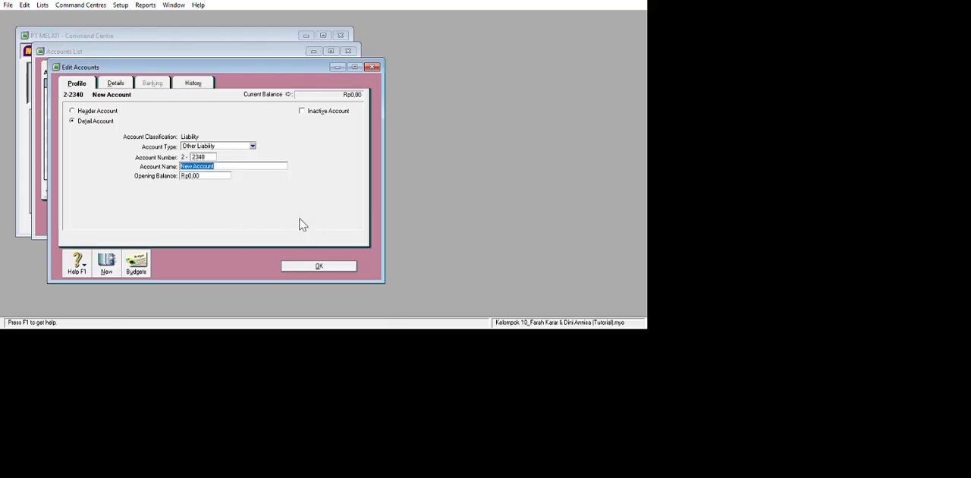
key(BackSpace)
text(PPN Clearing)
key(Return)
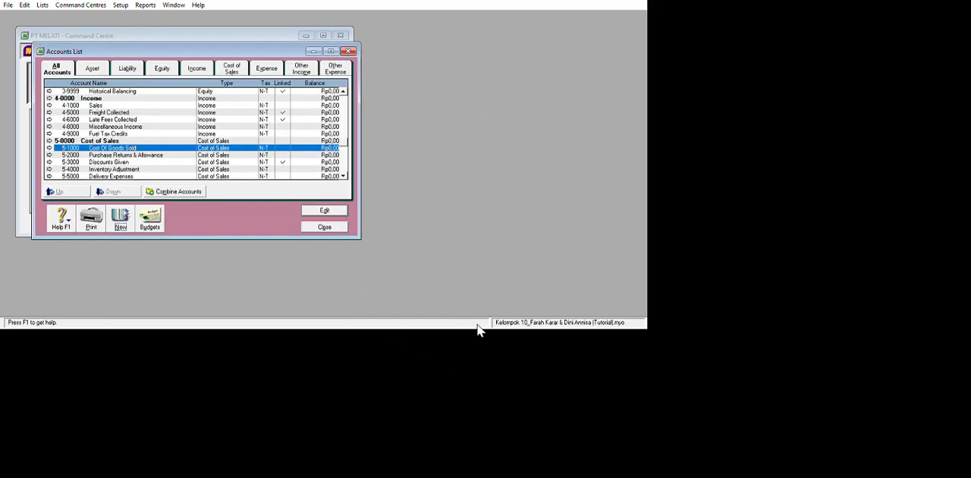
Close the accounts list and delete the FRE, ABN and GNR codes from the tax code list.
key(Escape)
key(alt+l)
key(t)
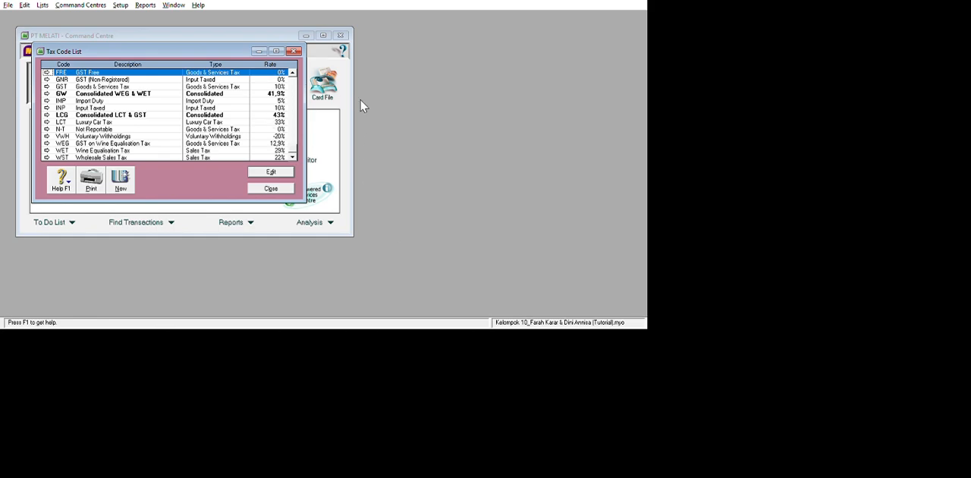
key(Up)
key(Up)
key(Up)
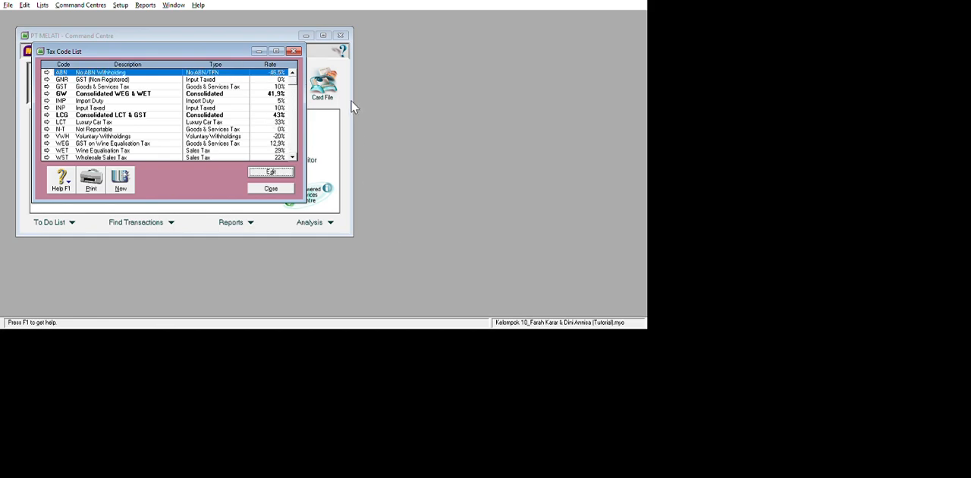
key(alt+e)
key(d)
key(alt+e)
key(d)
Delete the GW, IMP and INP tax codes from the tax code list.
key(Down)
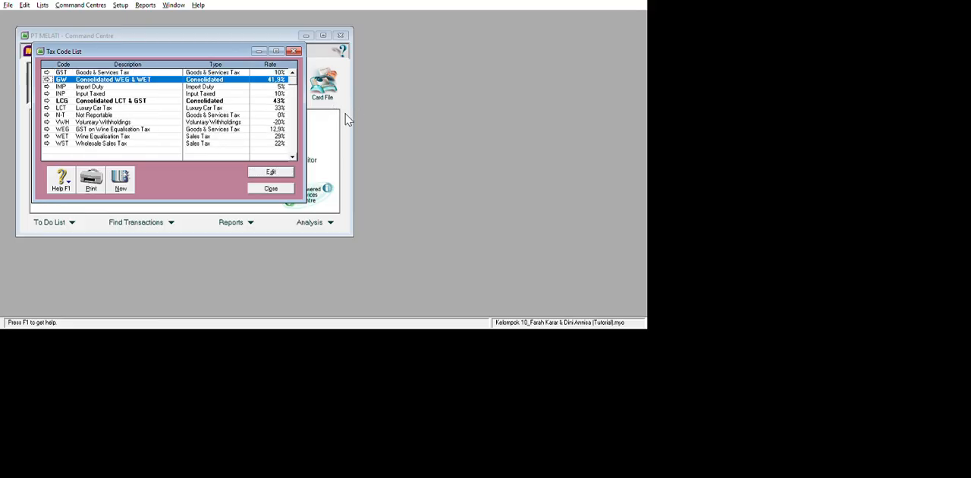
key(alt+e)
key(d)
key(Down)
key(alt+e)
key(d)
key(Down)
key(alt+e)
key(d)
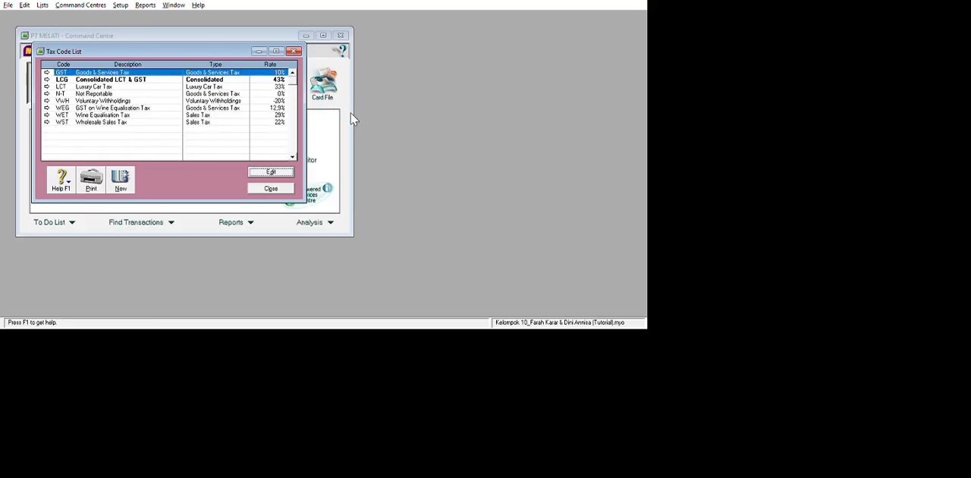
Delete the LCG, LCT and VWH tax codes from the tax code list.
key(Down)
key(alt+e)
key(d)
key(Down)
key(Down)
key(Up)
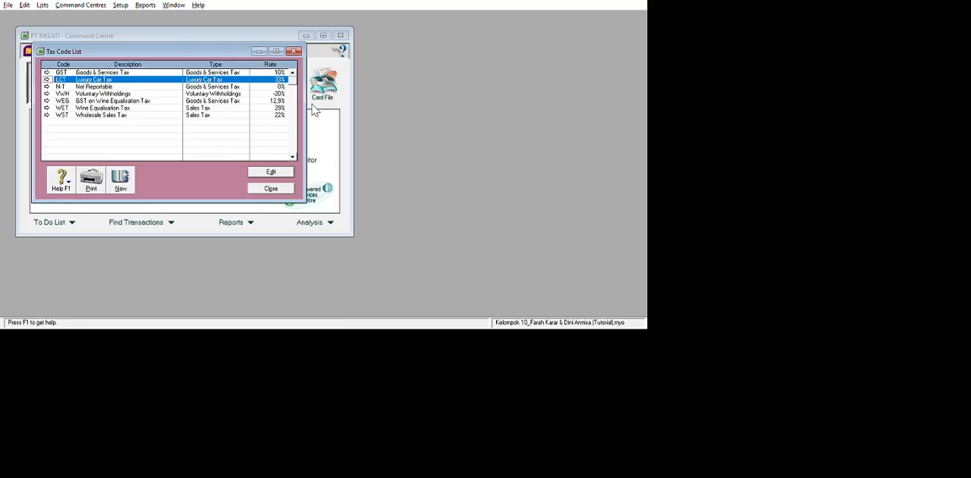
key(alt+e)
key(d)
key(Down)
key(Down)
key(alt+e)
key(d)
Delete the WEG, WET and WST tax codes from the tax code list.
key(Down)
key(Down)
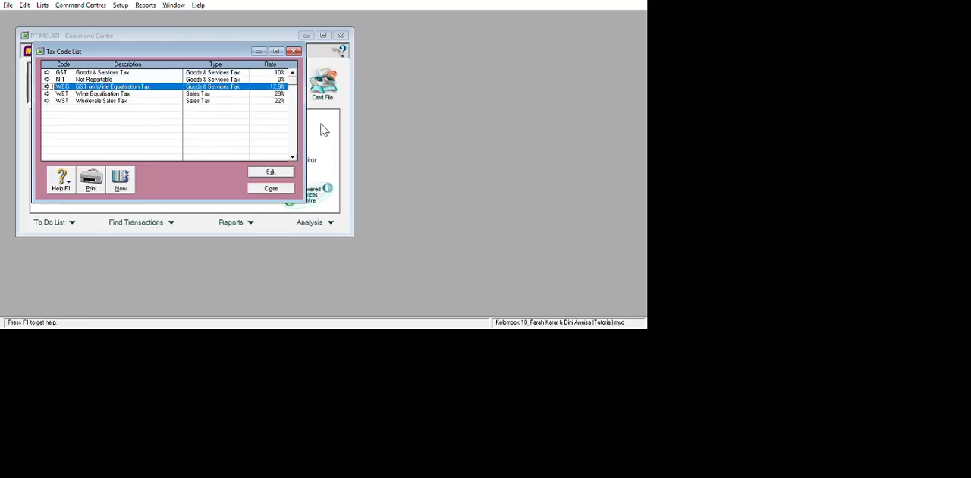
key(alt+e)
key(d)
key(Down)
key(Down)
key(alt+e)
key(d)
key(Down)
key(Down)
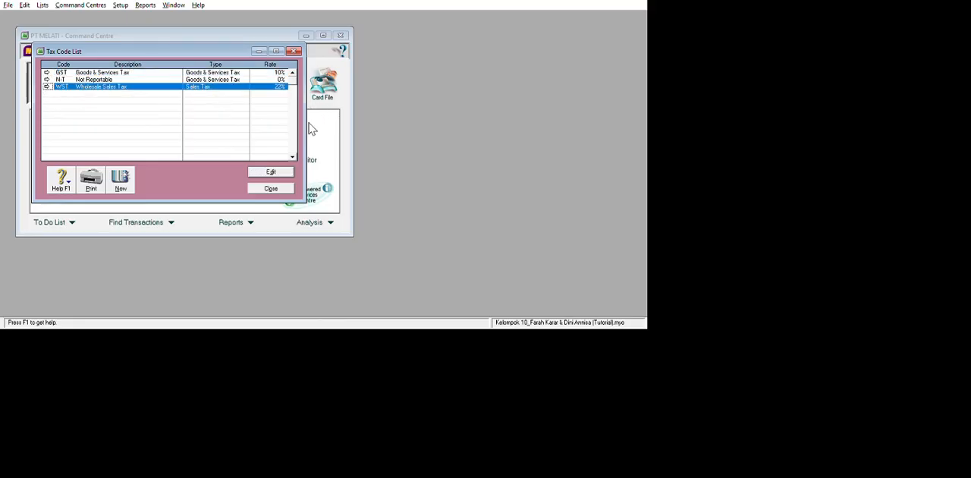
key(alt+e)
key(d)
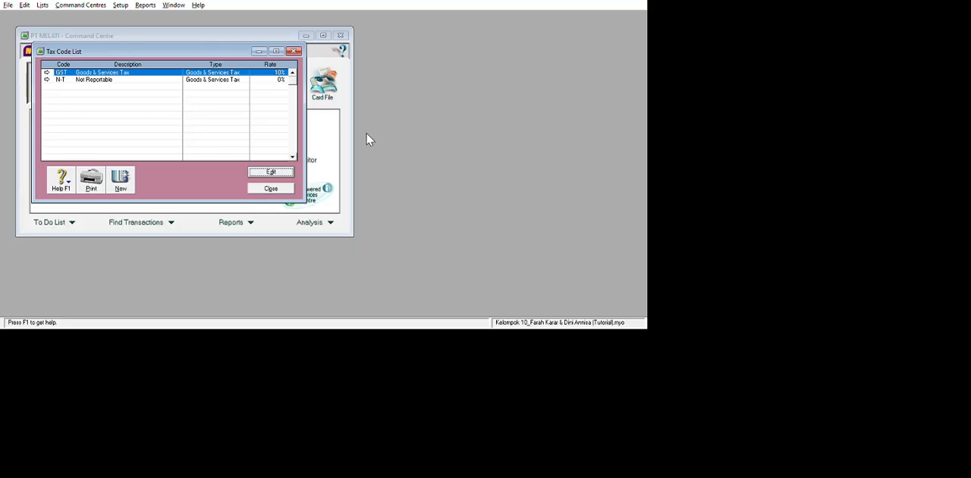
Change the GST tax code to PPN with the description Pajak Pertambahan Nilai.
key(Return)
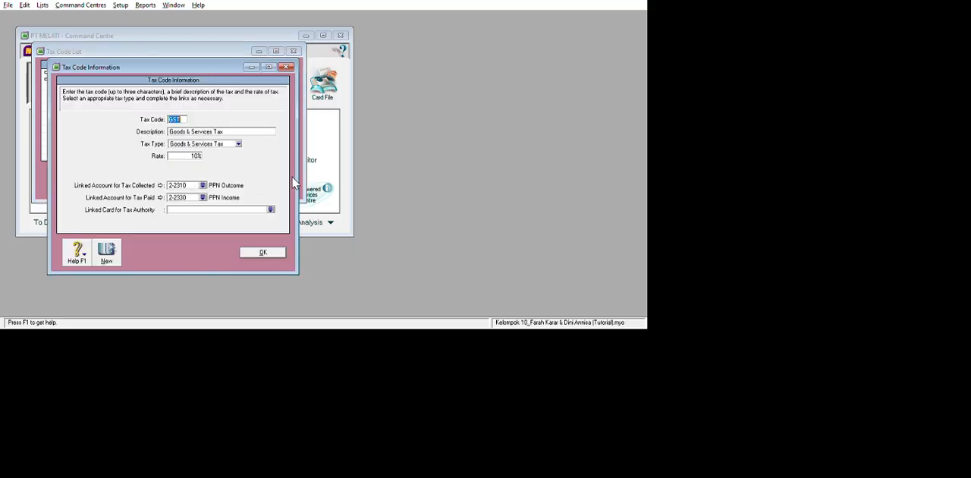
key(Tab)
key(shift+Tab)
key(Delete)
text(PPN)
key(Tab)
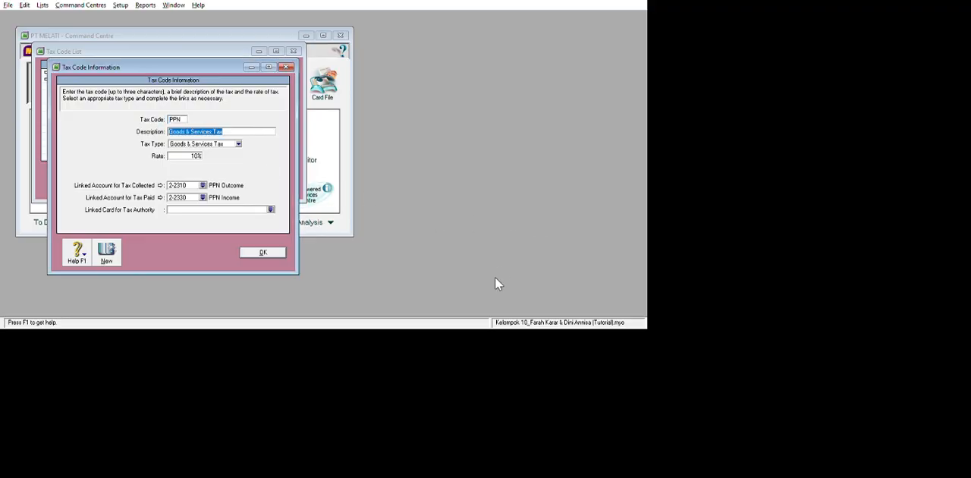
key(Delete)
text(Pajak Pertambahan Nilai)
key(Return)
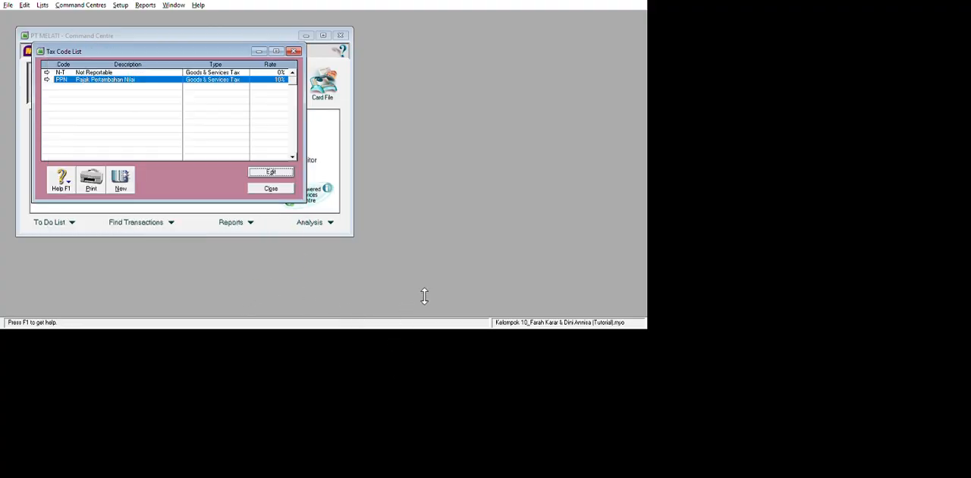
Open the account opening balances and enter Rp200.000.000 for Bldgs & Imprv at Cost and -Rp20.000.000 for Bldgs & Imprv Accum Dep.
key(Tab)
key(Return)
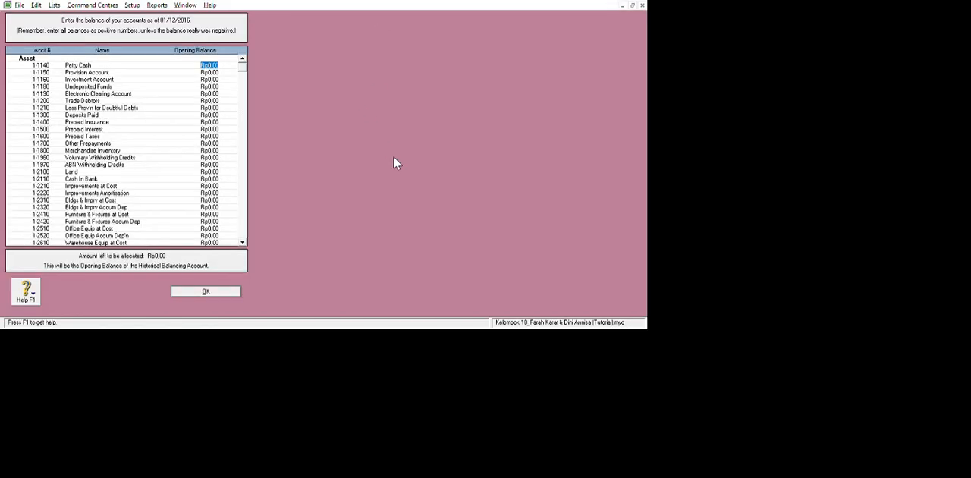
scroll(371, 145, down, 6)
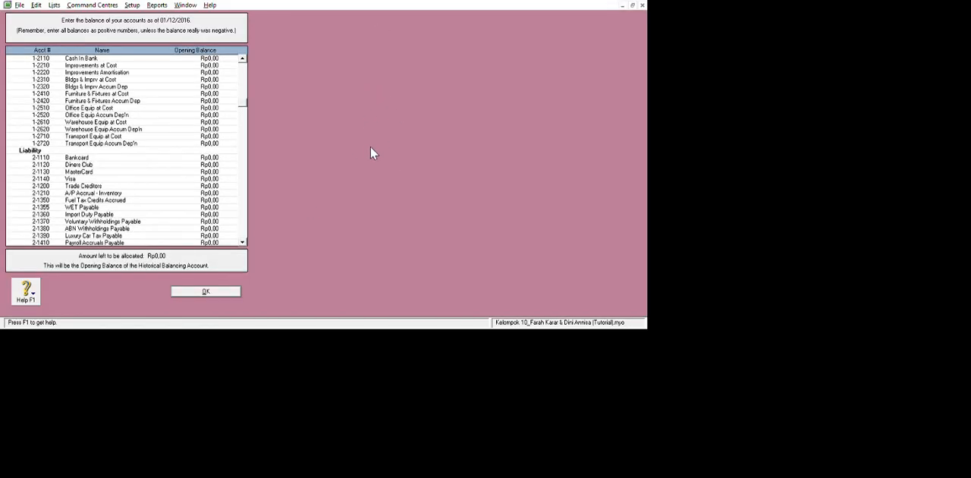
scroll(361, 144, down, 20)
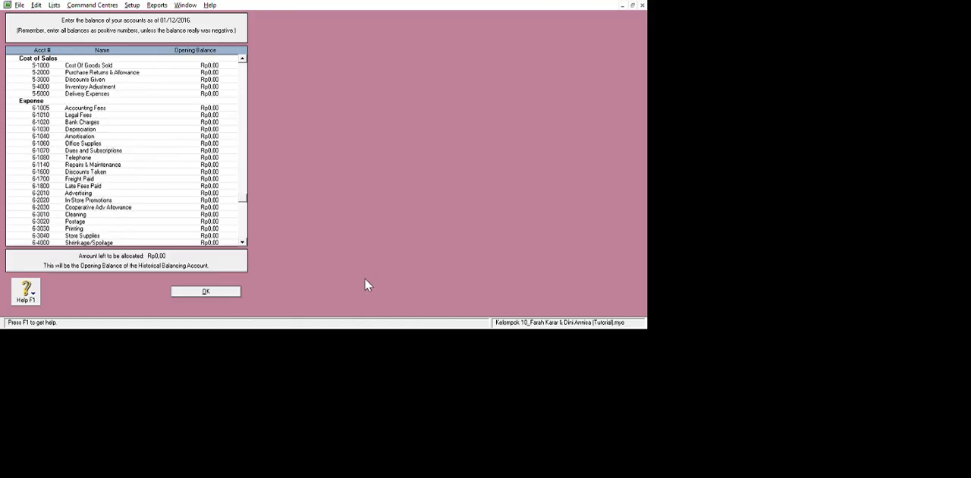
scroll(357, 271, up, 12)
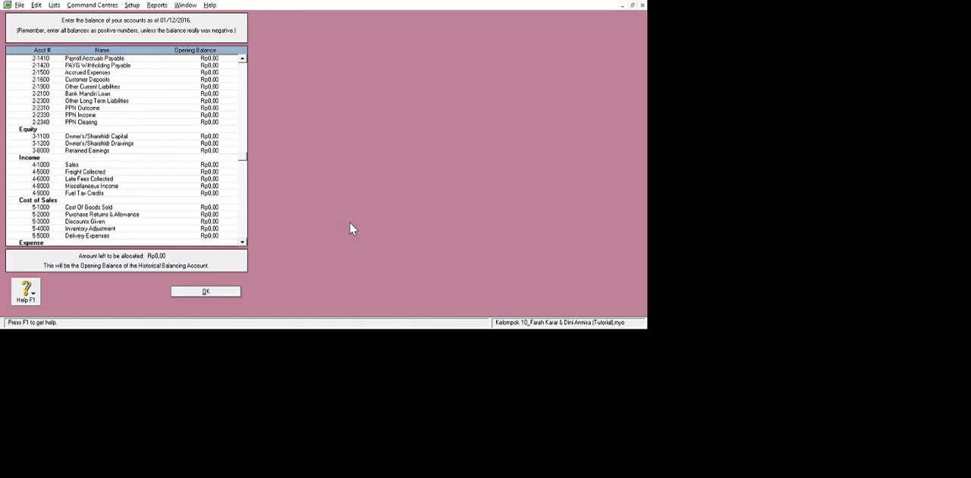
scroll(351, 229, up, 9)
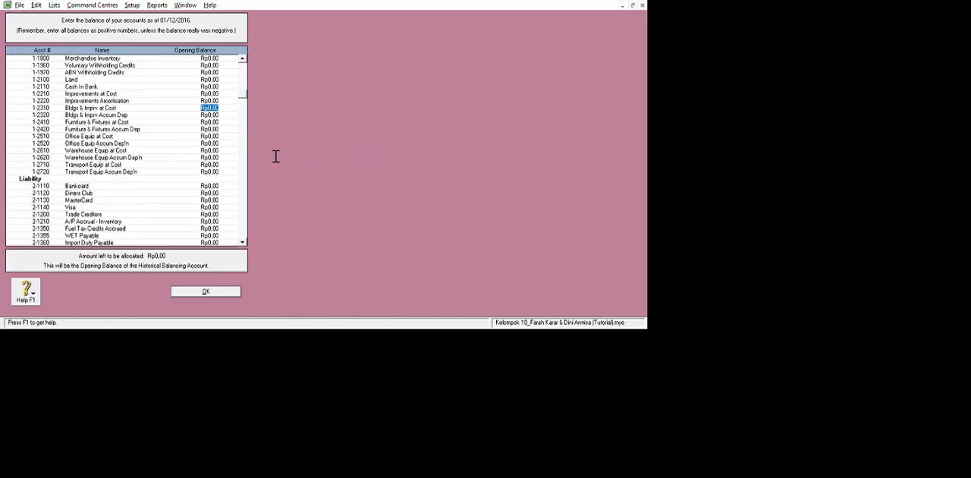
text(200000000)
key(Tab)
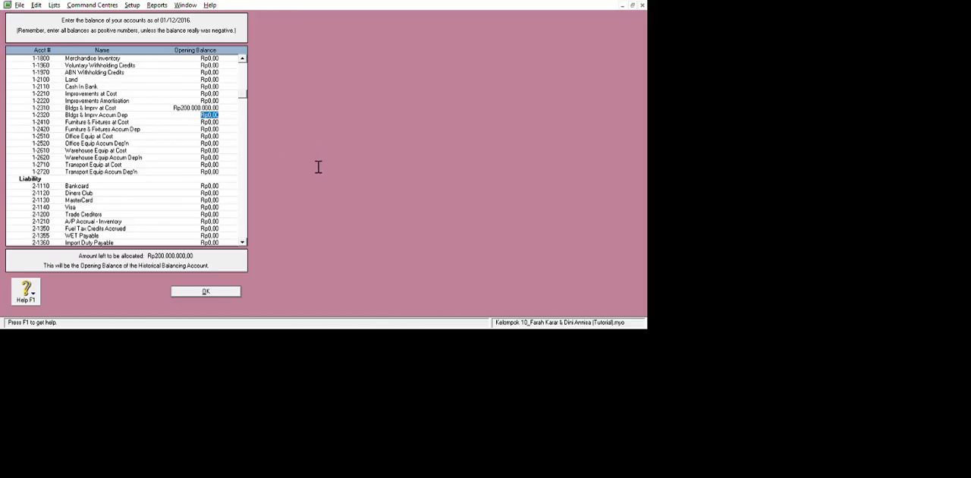
text(-Rp20.000.000)
key(Tab)
Enter opening balances of Rp120.000.000 for Office Equip at Cost and -Rp12.000.000 for Office Equip Accum Dep'n.
key(Tab)
key(Tab)
text(1200000000)
key(Tab)
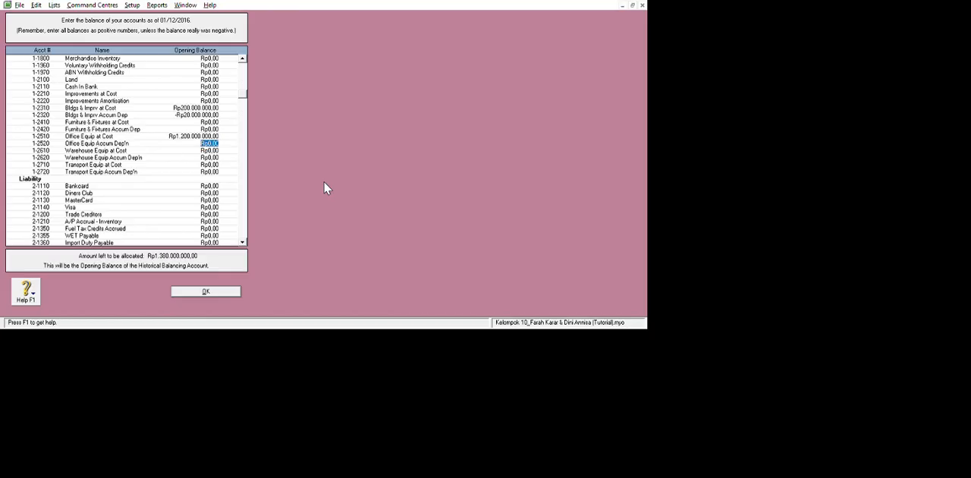
key(shift+Tab)
text(120000000)
key(Tab)
text(-12000000)
key(Tab)
Enter opening balances of Rp275.000.000 for Cash In Bank and Rp5.000.000 for Petty Cash.
click(331, 122)
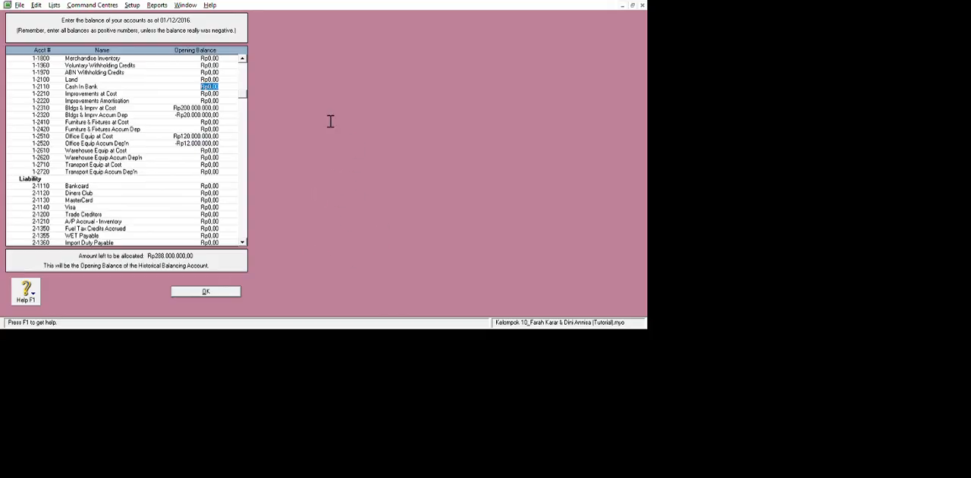
text(275000000)
key(Tab)
scroll(368, 127, up, 4)
click(303, 84)
text(500000)
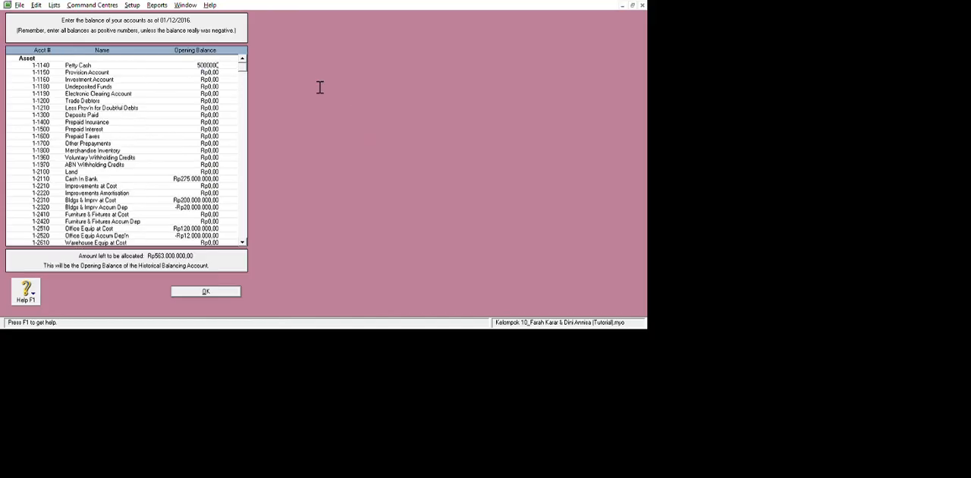
key(Tab)
Enter opening balances of Rp110.000.000 for Trade Debtors and Rp7.000.000 for Prepaid Insurance.
key(Tab)
key(Tab)
key(Tab)
text(110000000)
key(Tab)
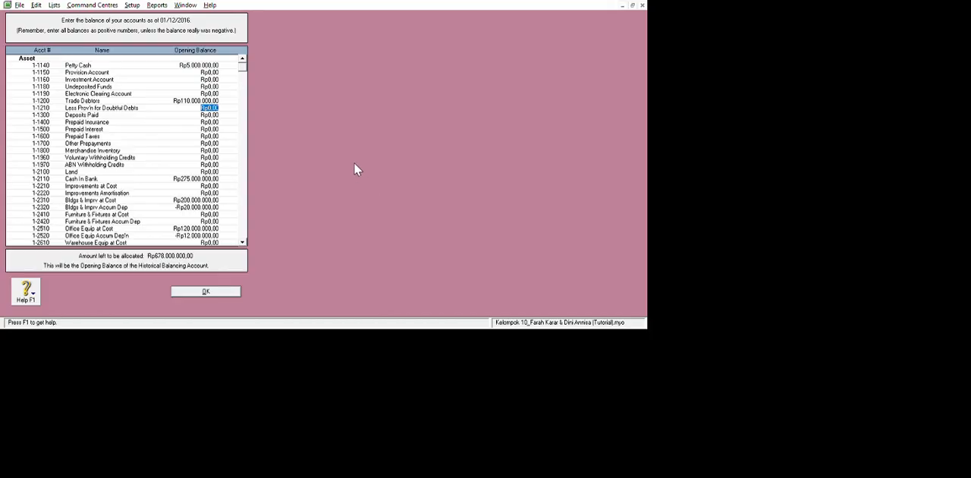
key(Tab)
key(Tab)
text(7.000.000)
Enter an opening balance of Rp180.000.000 for Merchandise Inventory.
key(Tab)
key(Tab)
key(Tab)
key(Tab)
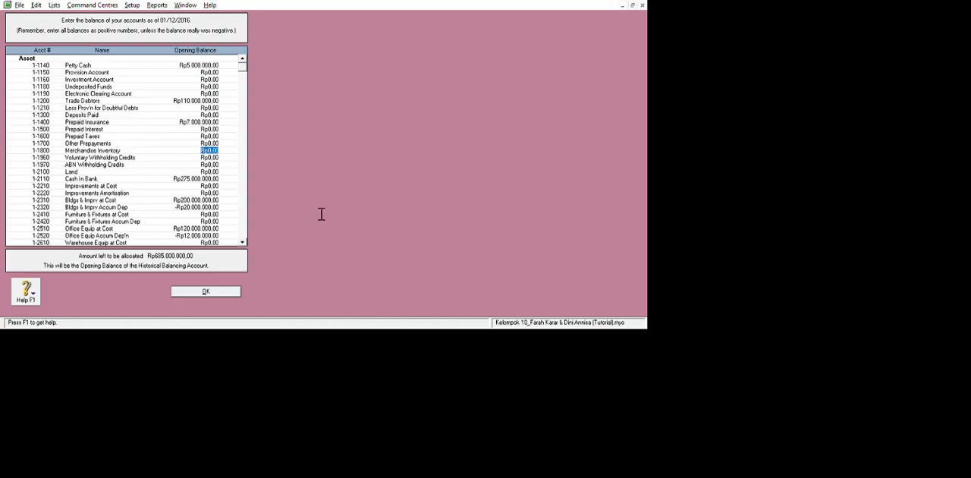
text(18000000)
Enter opening balances of Rp159.000.000 for Bank Mandiri Loan and Rp154.000.000 for Trade Creditors.
key(Tab)
scroll(357, 99, down, 8)
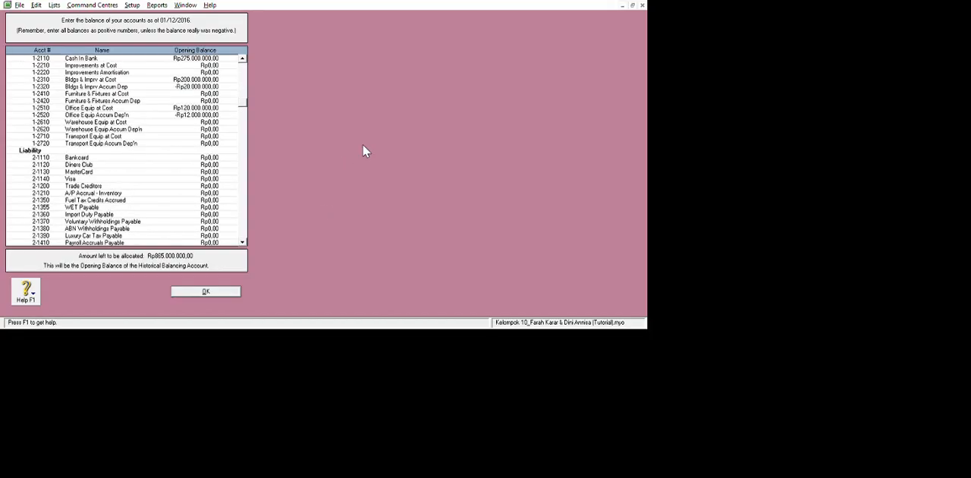
key(Tab)
text(159000000)
key(Tab)
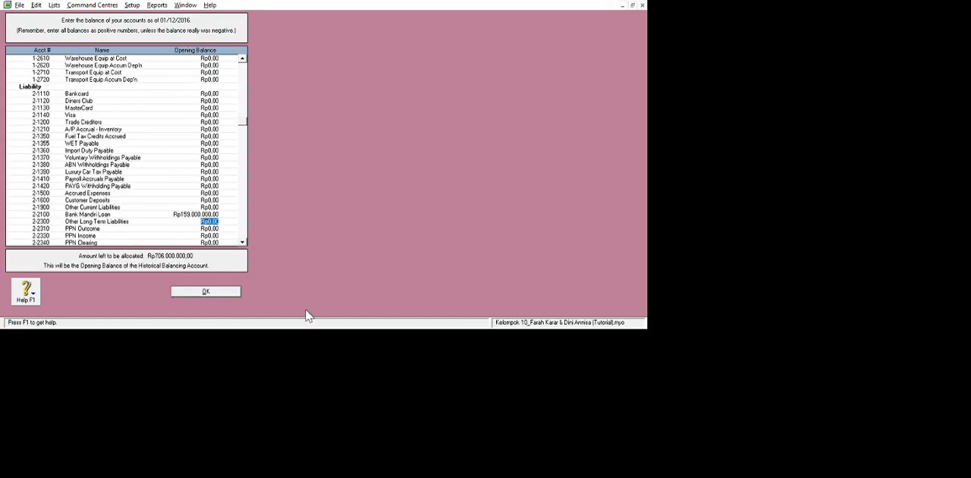
drag(366, 160, 362, 117)
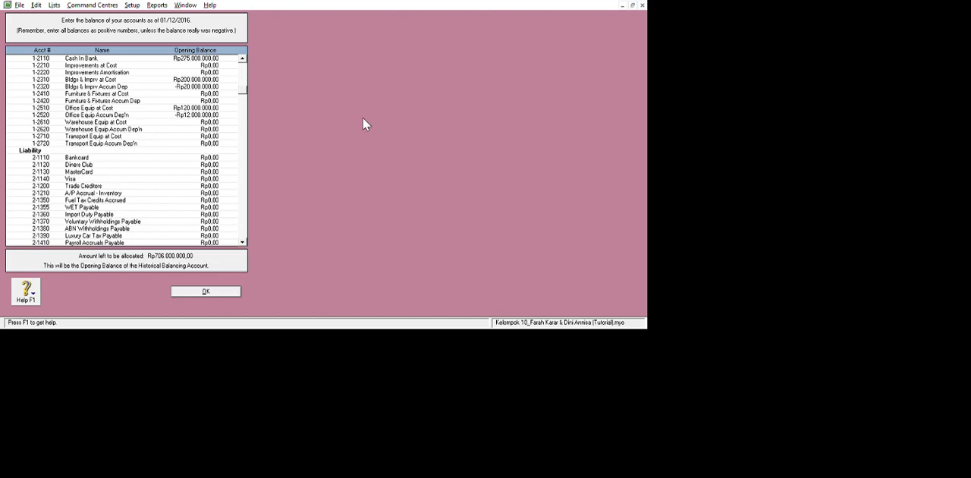
click(323, 331)
key(Tab)
text(154.000.000)
key(Tab)
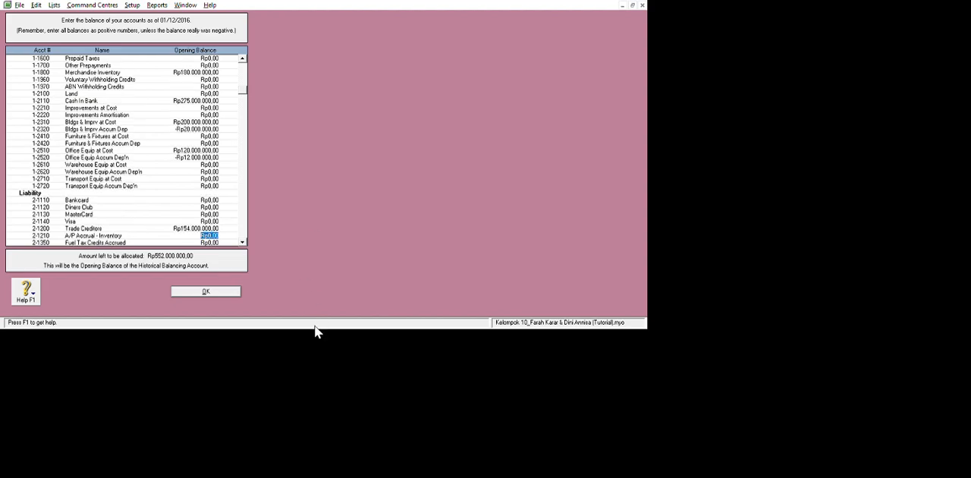
Enter opening balances of Rp133.000.000 for PPN Outcome and -Rp112.200.000 for PPN Income.
scroll(360, 217, down, 5)
click(306, 322)
key(Tab)
text(133000000)
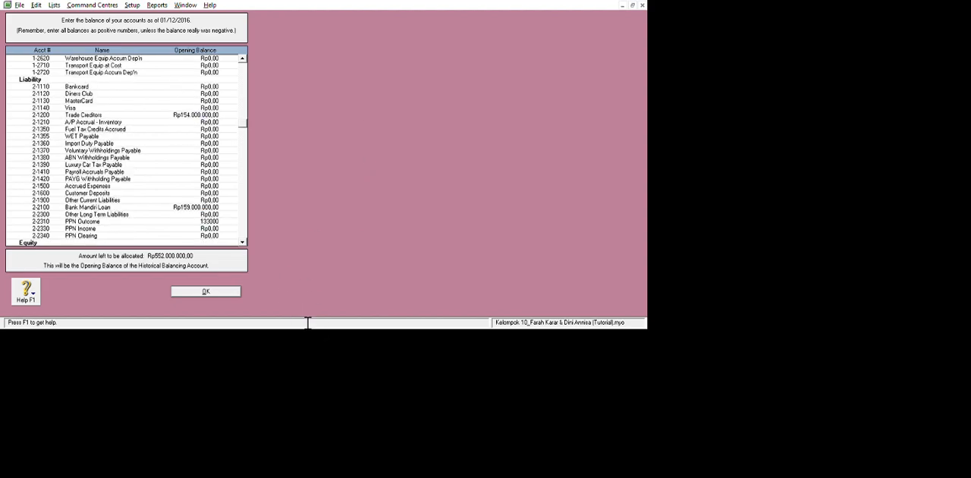
key(Tab)
text(-112200000)
key(Tab)
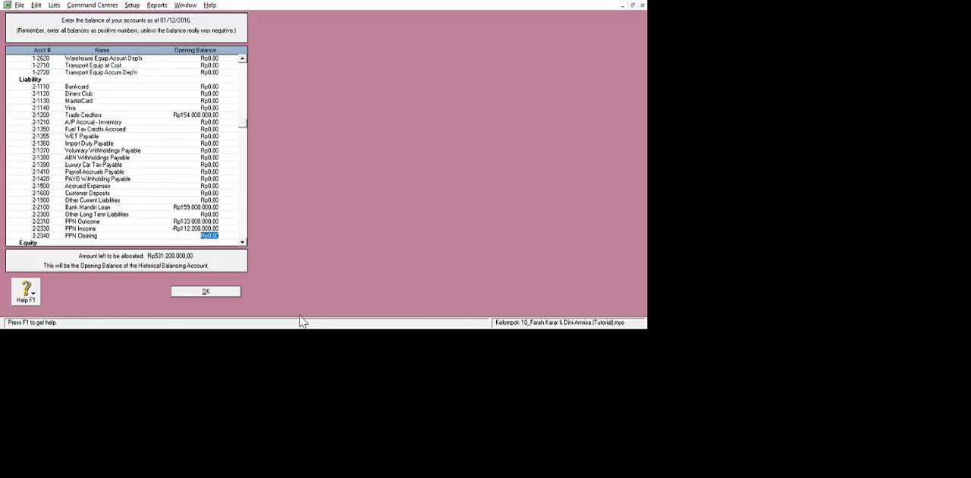
Enter opening balances of Rp500.000.000 for Owner's/Sharehldr Capital and Rp31.200.000 for Retained Earnings.
scroll(364, 182, down, 4)
key(Tab)
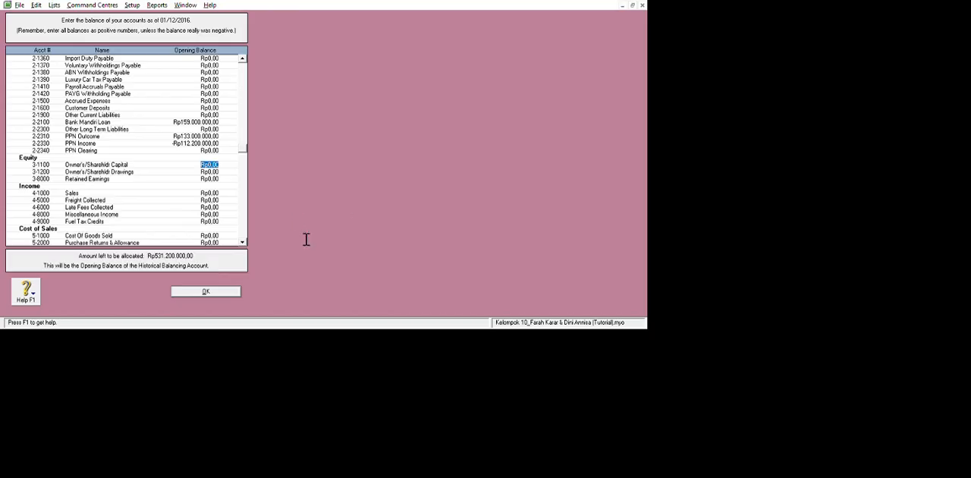
text(500000000)
key(Tab)
key(BackSpace)
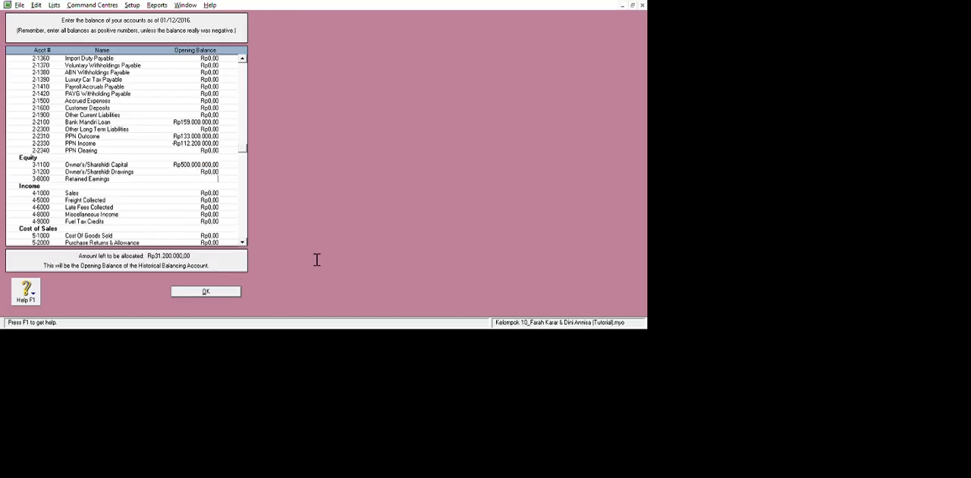
text(31.200.000)
key(Tab)
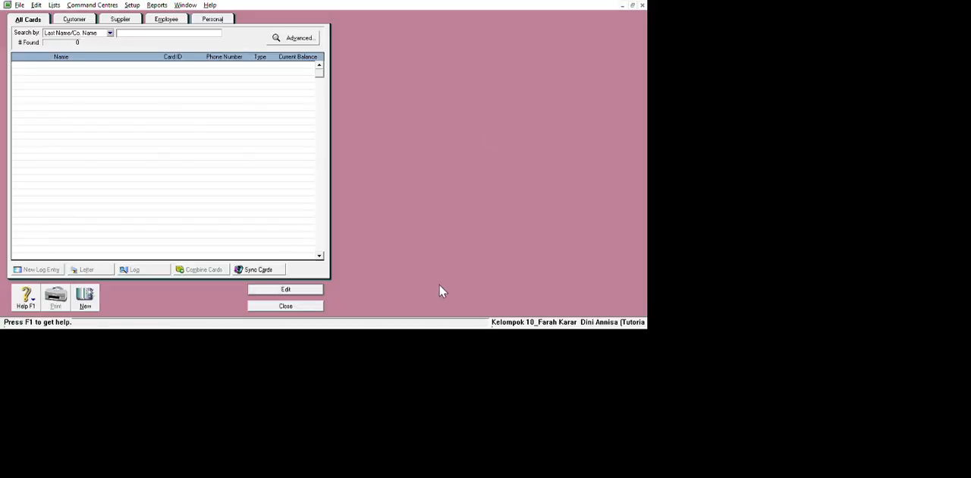
Create a new customer card for the company Toko sanken and fill in its card ID.
click(87, 292)
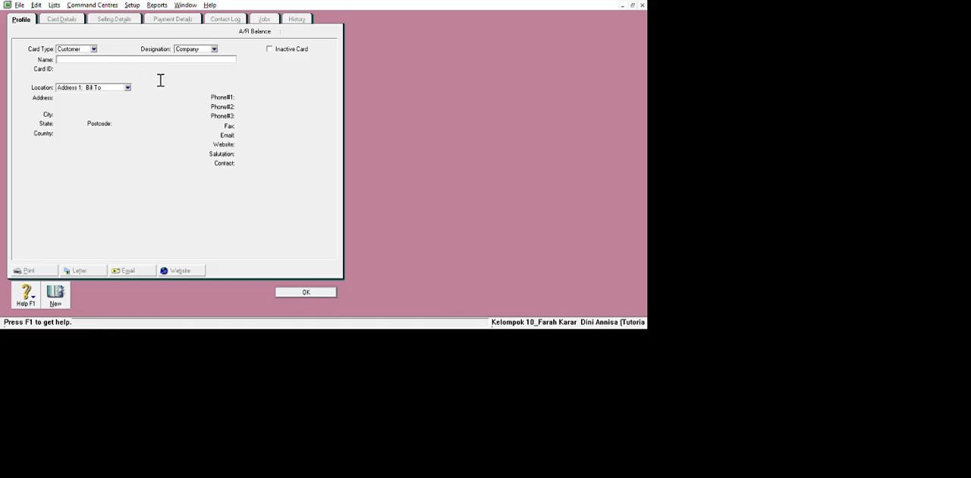
text(Toko sanken)
key(Tab)
key(BackSpace)
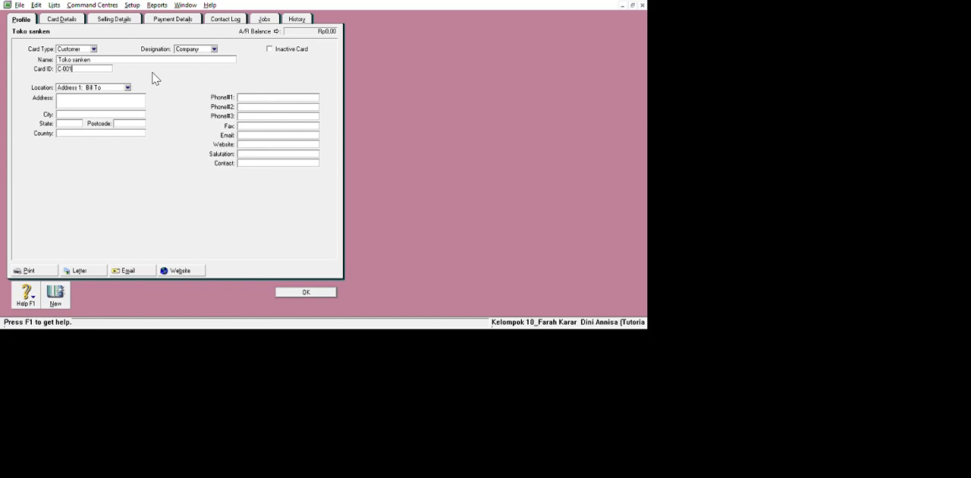
key(BackSpace)
key(BackSpace)
key(BackSpace)
key(BackSpace)
text(001)
Set Toko sanken's payment terms to In a Given # of Days, 10 discount days, 30 balance due days and 1% early-payment discount.
click(121, 19)
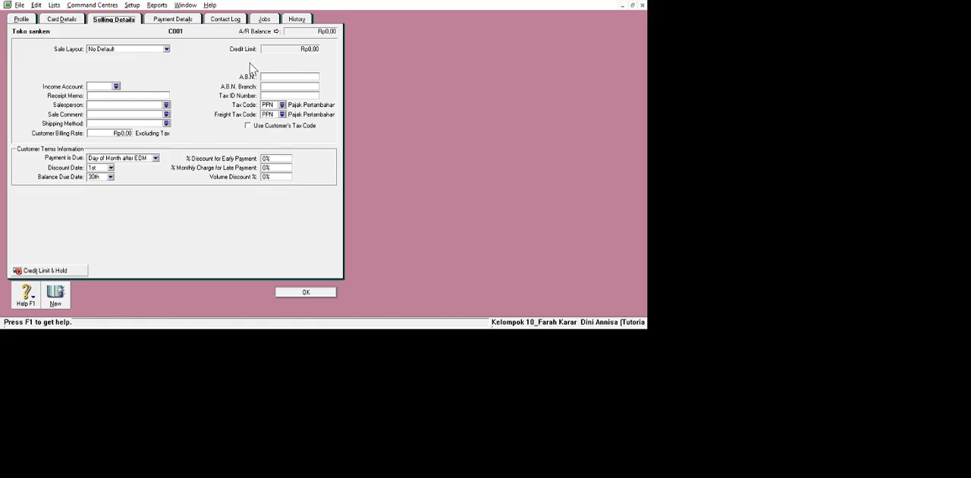
click(32, 20)
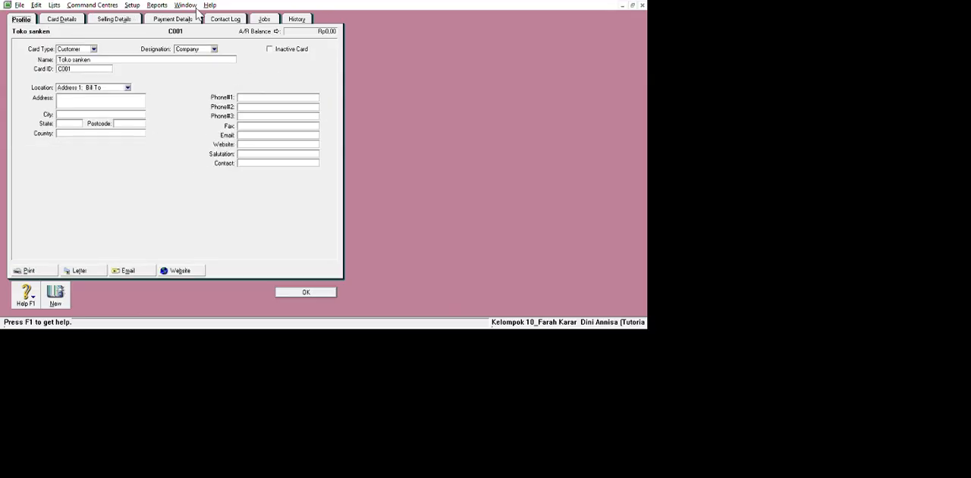
click(114, 19)
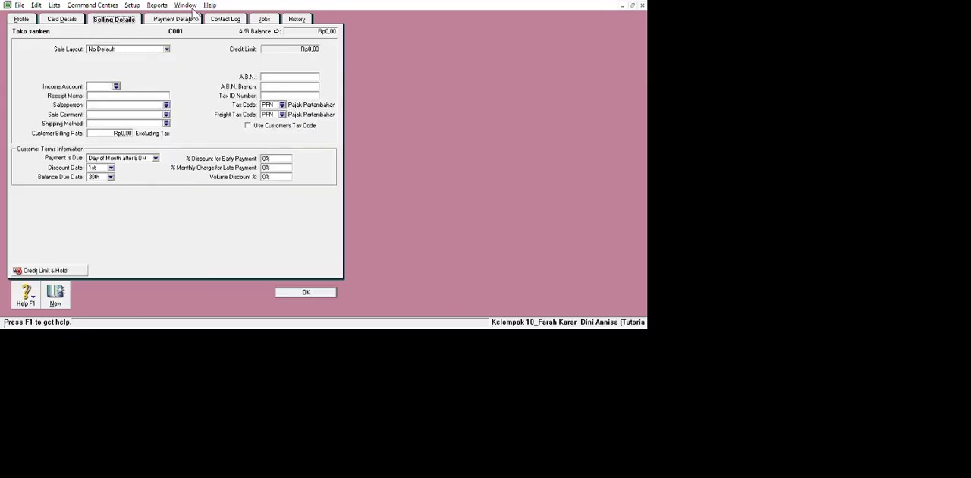
click(236, 220)
click(224, 253)
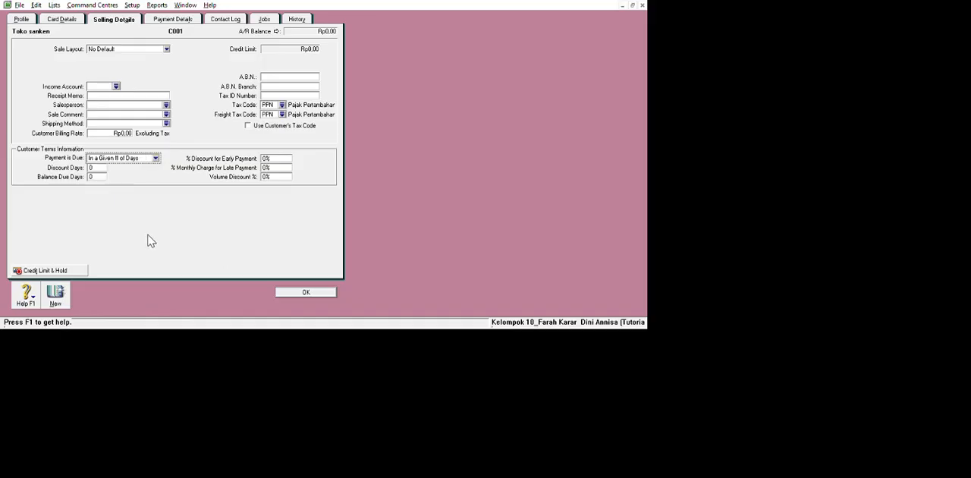
double_click(156, 242)
key(BackSpace)
text(10)
key(Tab)
text(30)
key(Tab)
text(1)
key(Tab)
click(22, 18)
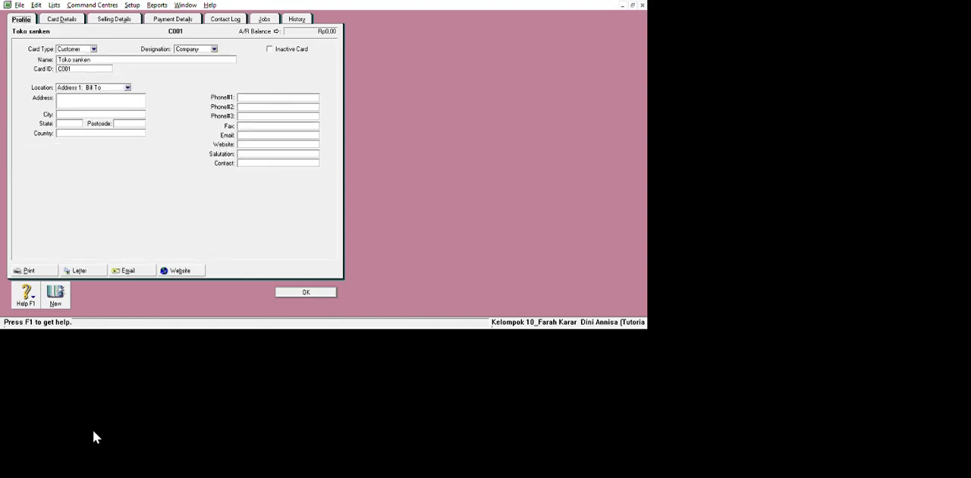
Create a customer card for Toko Nusa with its card ID, 10 discount days, 30 balance due days and 1% early-payment discount.
click(56, 294)
text(Toko Nusa)
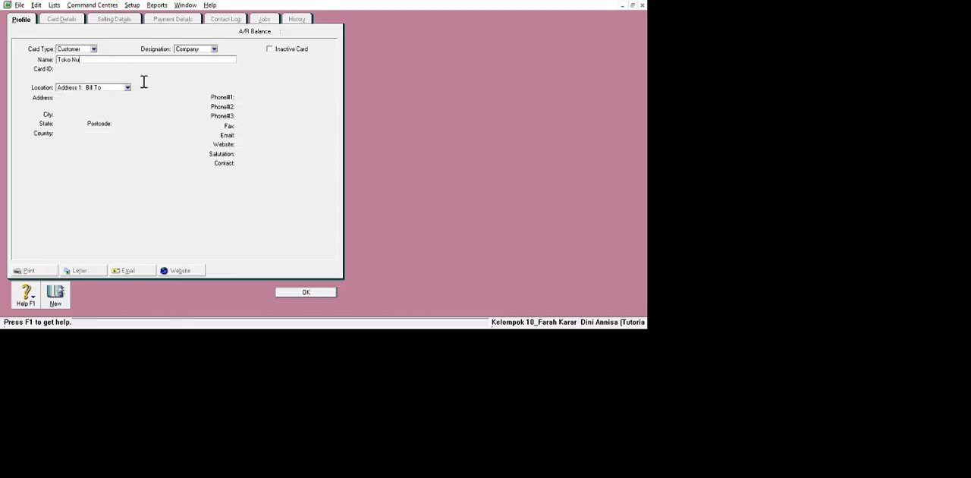
key(Tab)
key(BackSpace)
text(C002)
click(97, 18)
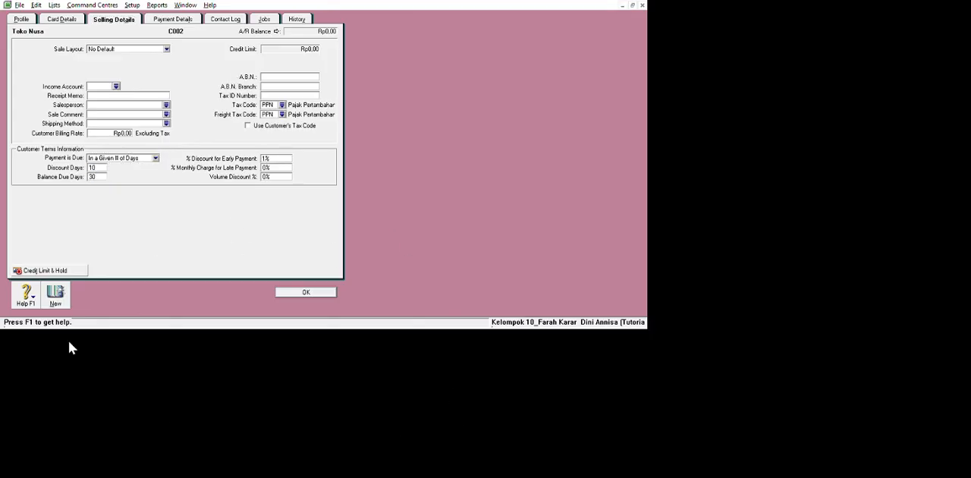
Create a new customer card for the company Toko Jaya and fill in its card ID.
click(55, 295)
text(Toko Jaya)
key(Tab)
text(C003)
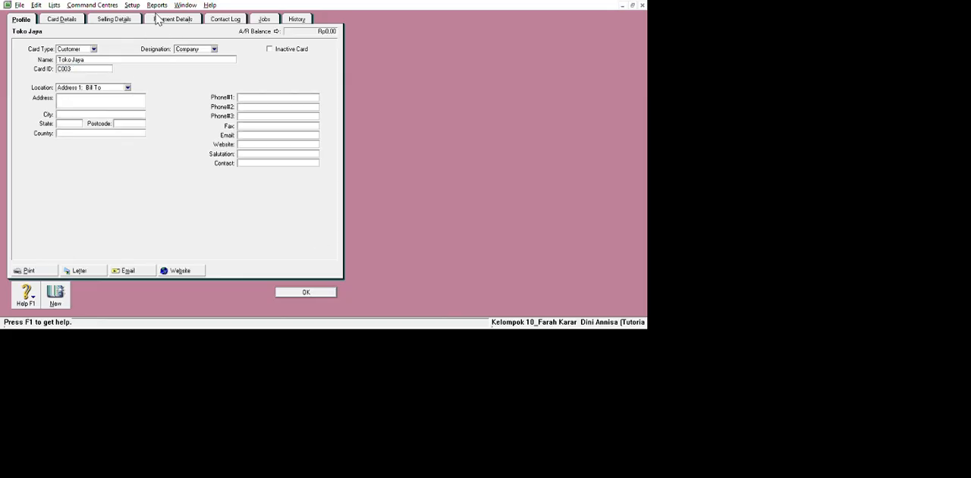
Set Toko Jaya's payment terms to In a Given # of Days, 10 discount days, 30 balance due days and 1% early-payment discount.
click(106, 19)
click(156, 158)
click(101, 166)
text(10)
key(Tab)
text(30)
click(271, 158)
text(1)
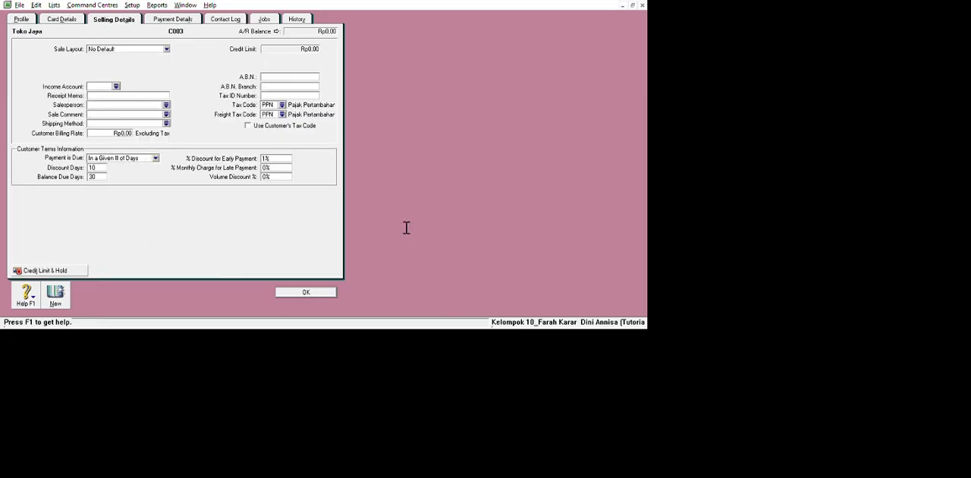
Create a new customer card for the company Toko Mandala and fill in its card ID.
click(56, 294)
text(Toko Mandala)
key(Tab)
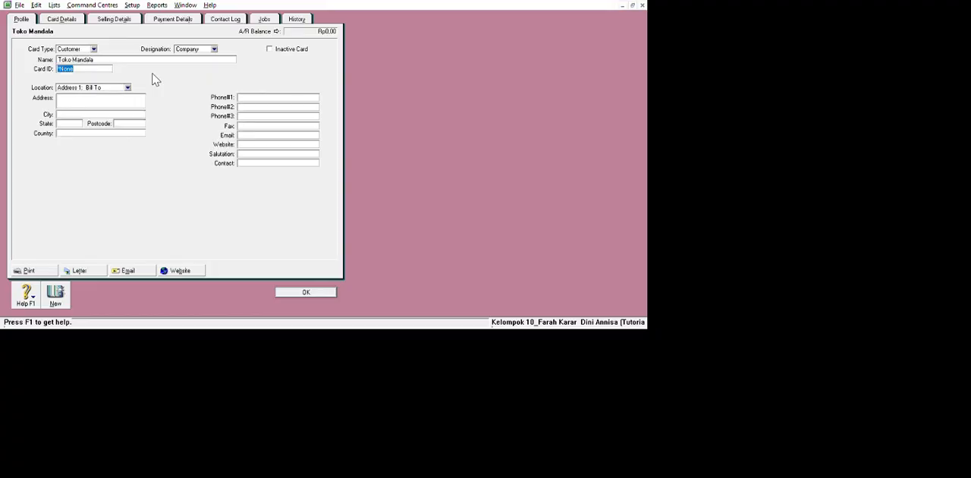
text(C004)
Set Toko Mandala's payment terms to In a Given # of Days, 10 discount days, 30 balance due days and 1% early-payment discount.
click(113, 19)
click(156, 158)
click(129, 182)
click(99, 167)
text(10)
key(Tab)
text(30)
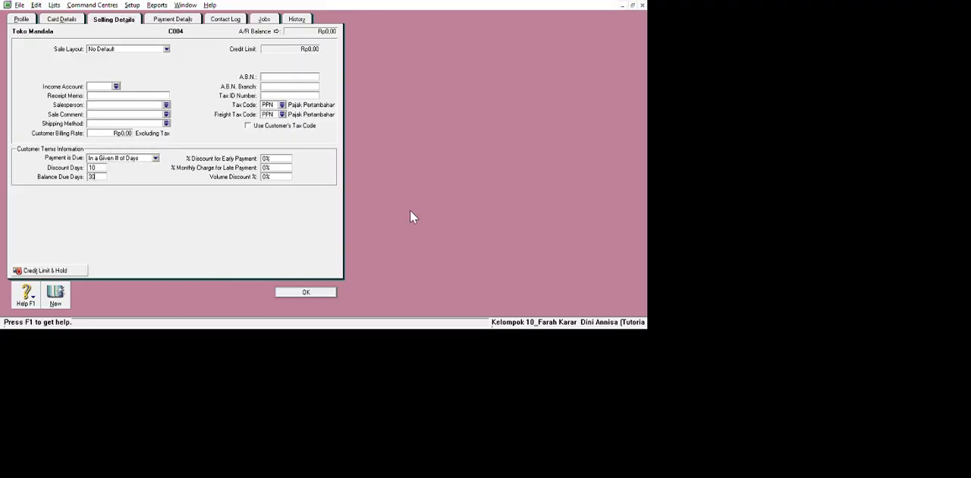
key(Tab)
text(1)
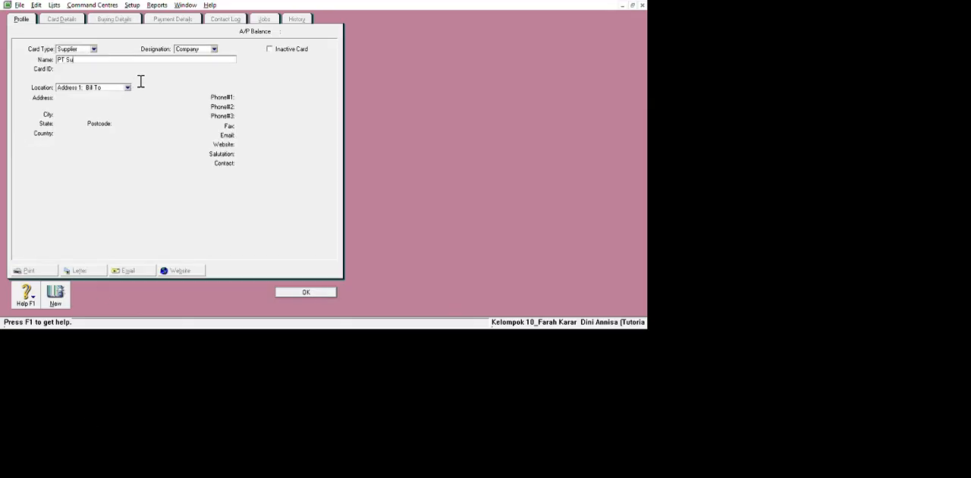
Complete the supplier card for PT Surya with In a Given # of Days payment terms, 10 discount days and 50 balance due days.
click(114, 19)
click(155, 158)
click(129, 181)
click(99, 167)
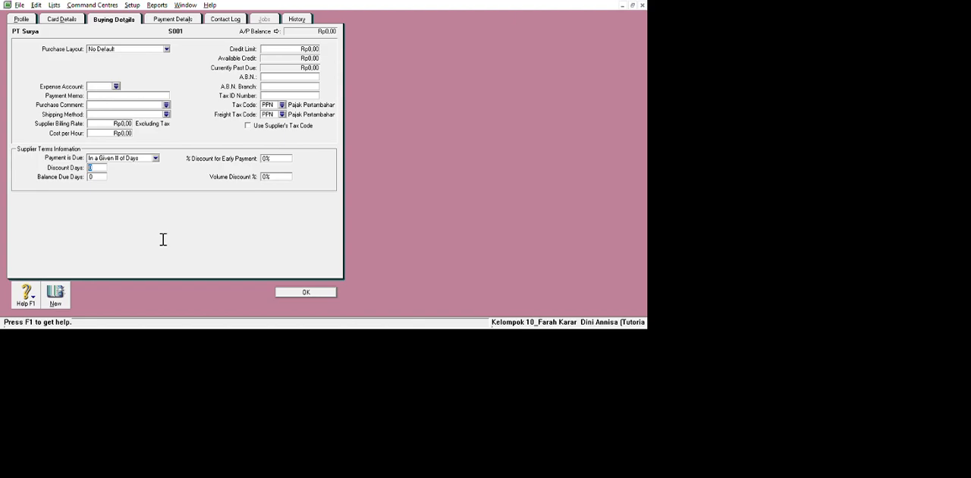
text(10)
key(Tab)
text(50)
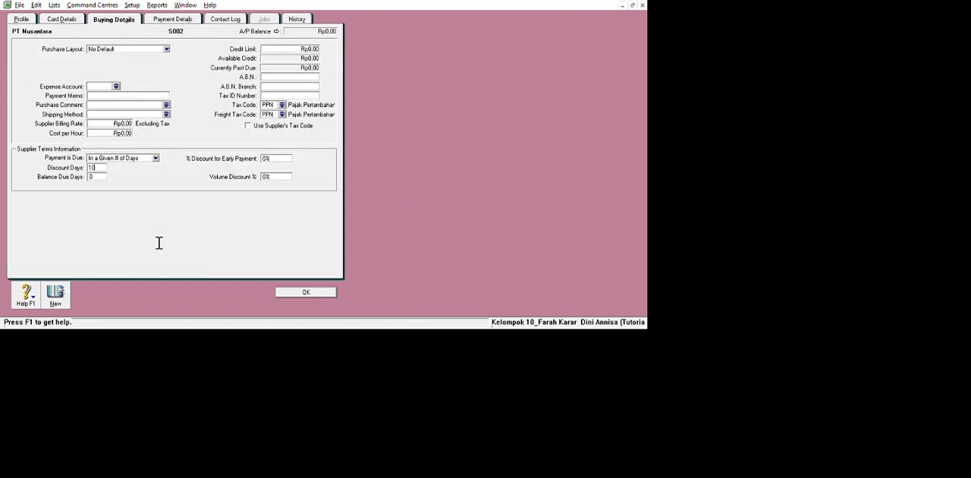
Complete PT Nusantara's supplier card with 50 balance due days and 2% early-payment discount, and add PT Samudra's supplier card with the same terms.
key(Tab)
text(50)
key(Tab)
text(2)
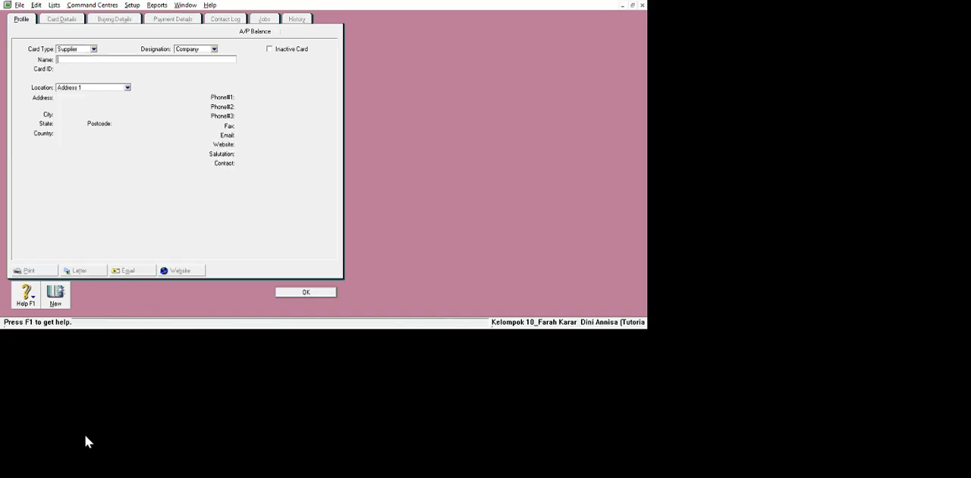
text(PT)
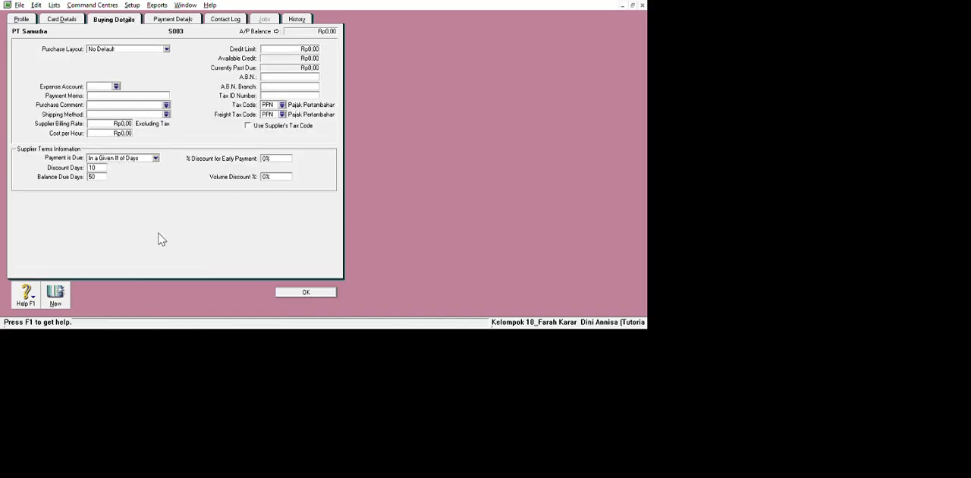
key(Return)
Correct the capitalization of the customer name on card C001 to Toko Sanken and close the cards list.
double_click(106, 108)
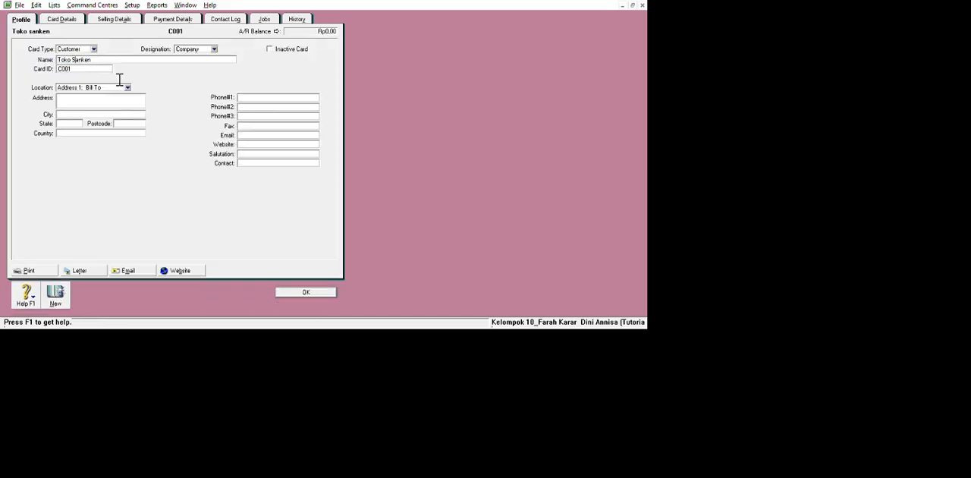
click(305, 290)
click(285, 306)
Record a historical sale for Toko Sanken dated 20/11/2017 with a tax-inclusive total of Rp44.000.000.
click(132, 6)
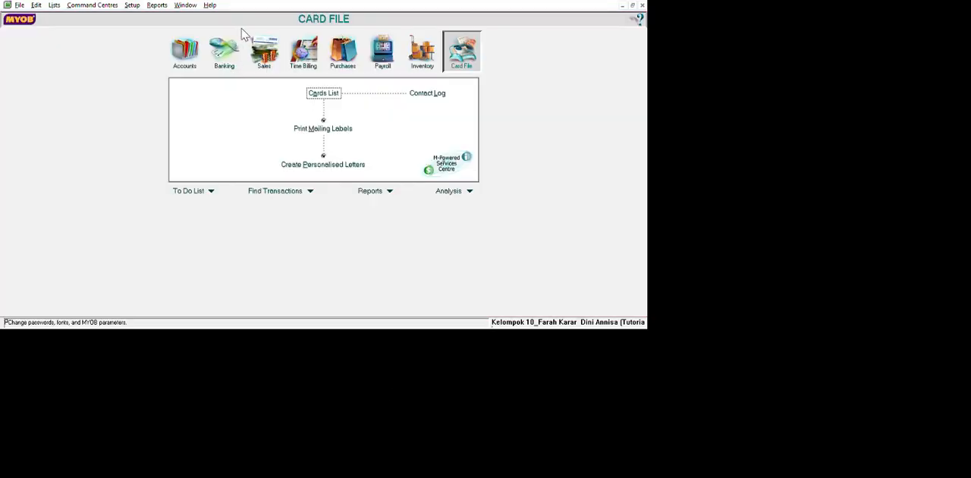
click(389, 57)
click(244, 283)
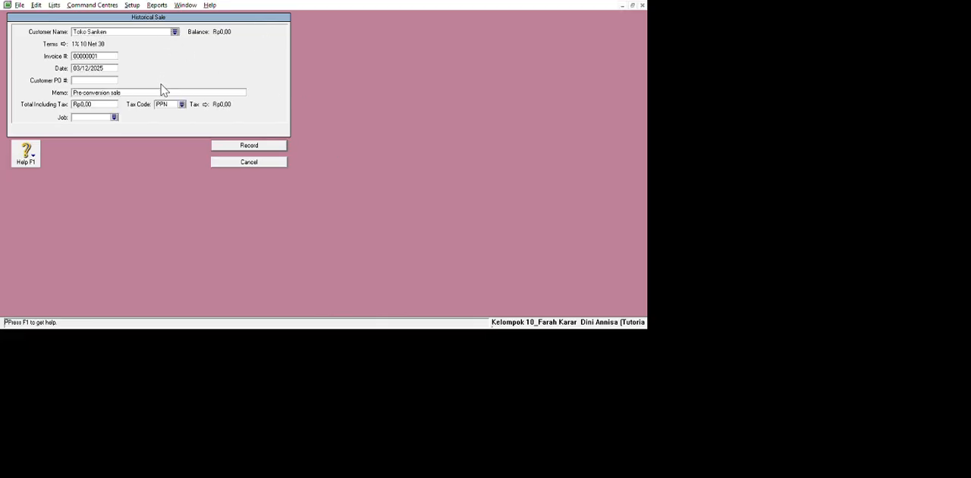
key(Tab)
key(BackSpace)
text(20/11/2017)
drag(73, 105, 142, 150)
text(44000000)
key(Tab)
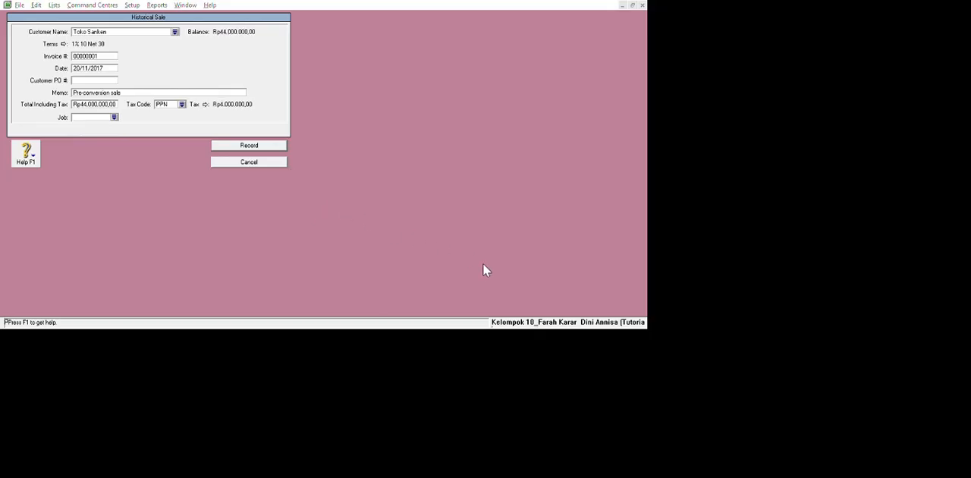
key(Return)
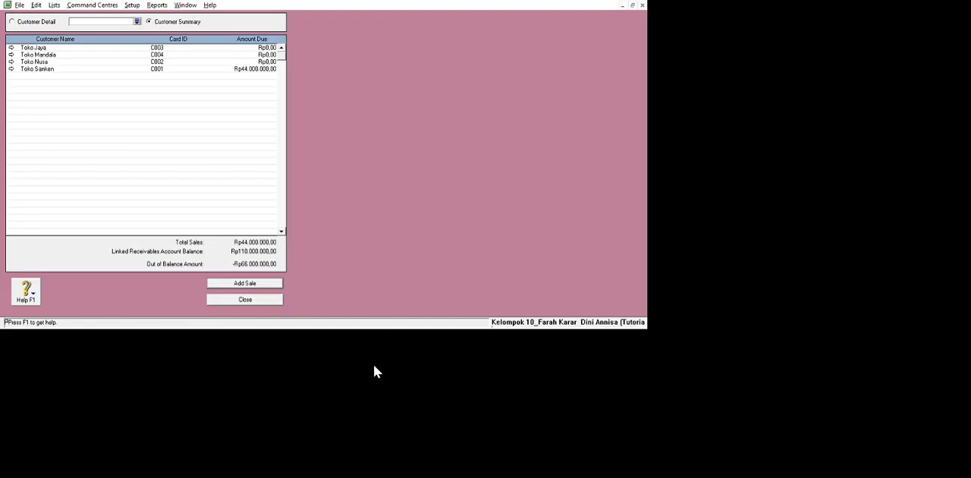
Record a historical sale for Toko Nusa dated 25/11/2017 with a tax-inclusive total of Rp33.000.000.
double_click(356, 78)
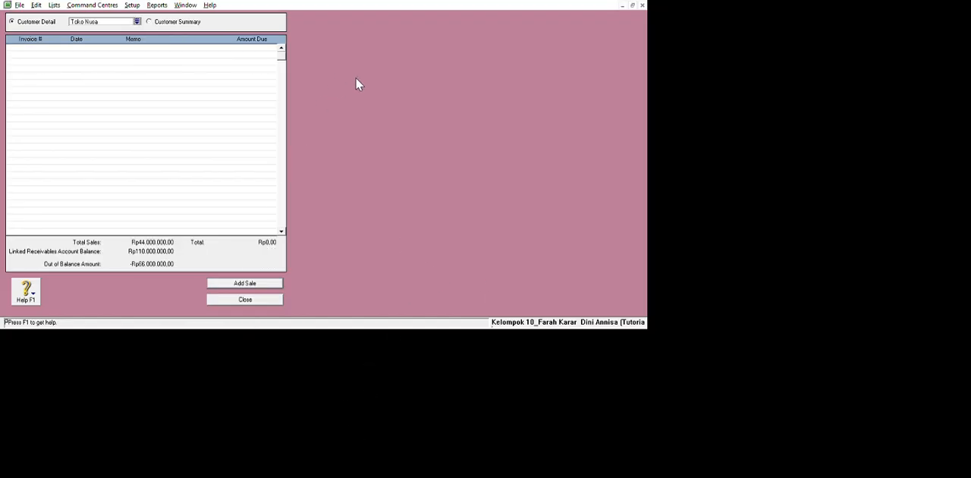
key(Return)
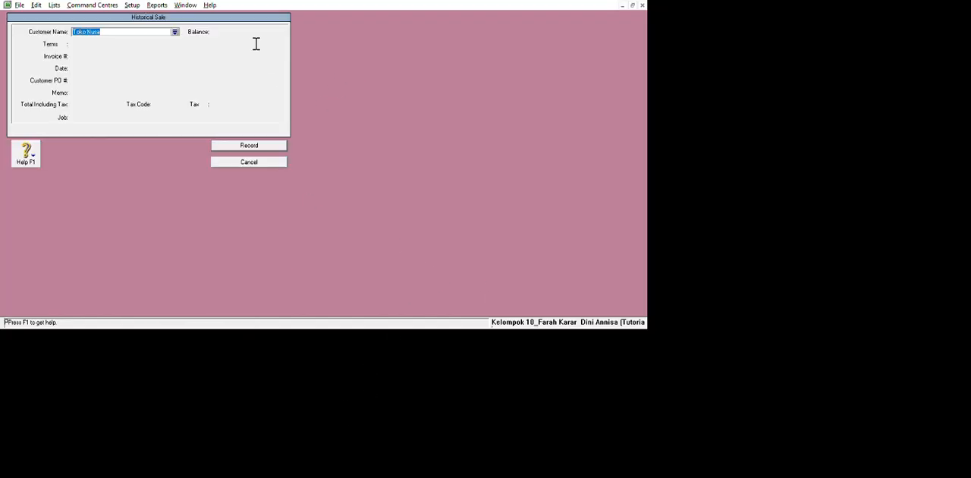
click(82, 68)
click(81, 69)
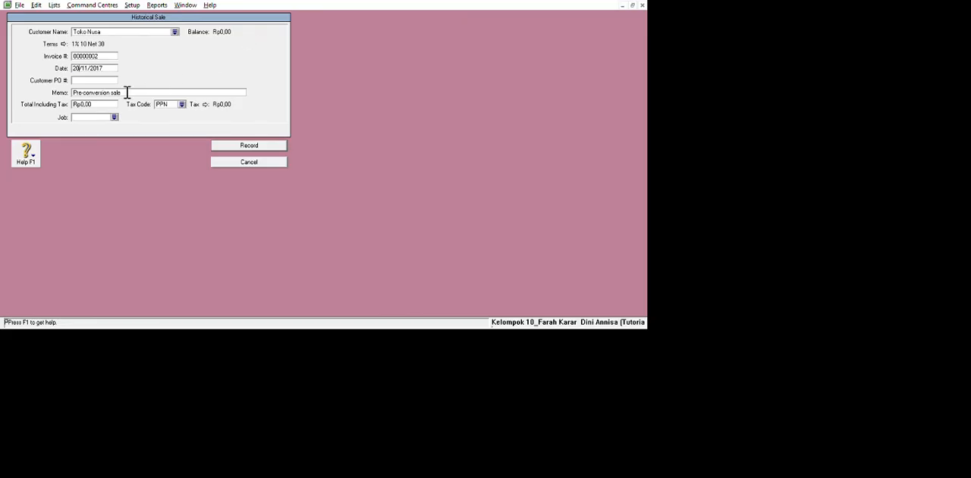
key(BackSpace)
text(5)
click(109, 104)
text(33000000)
click(283, 145)
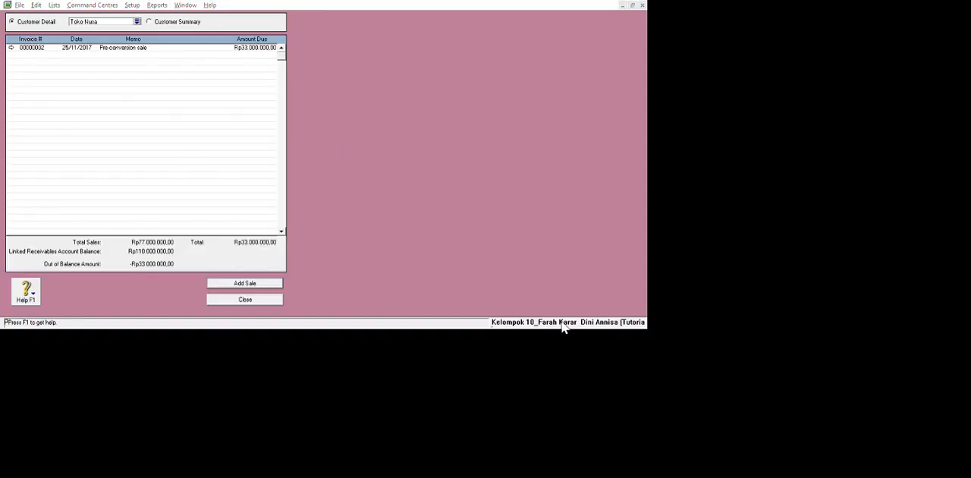
click(374, 220)
click(243, 283)
key(Tab)
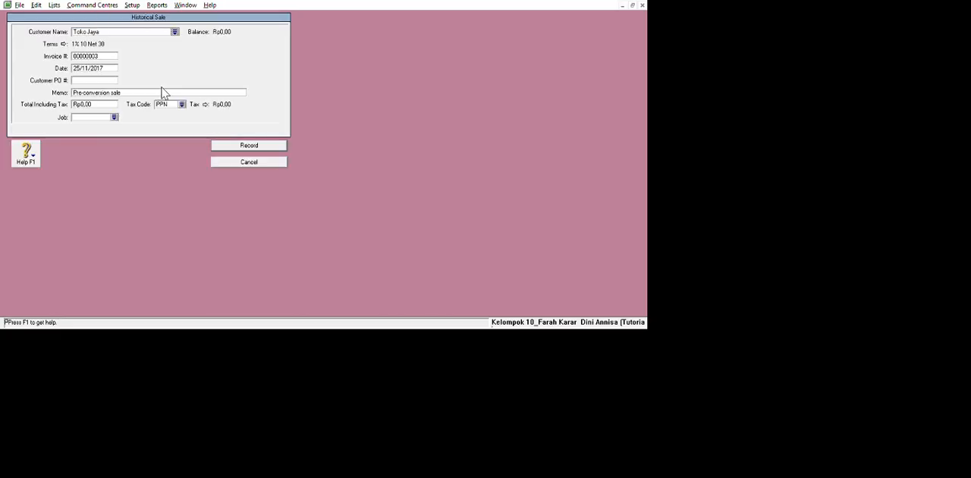
click(247, 163)
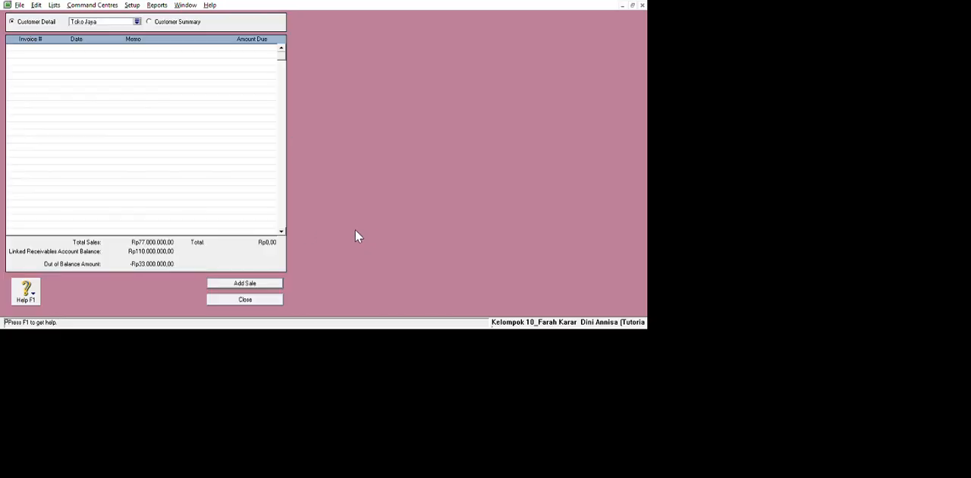
Start a historical sale for Toko Mandala and date it 30/11/2017.
click(136, 21)
double_click(332, 157)
click(245, 283)
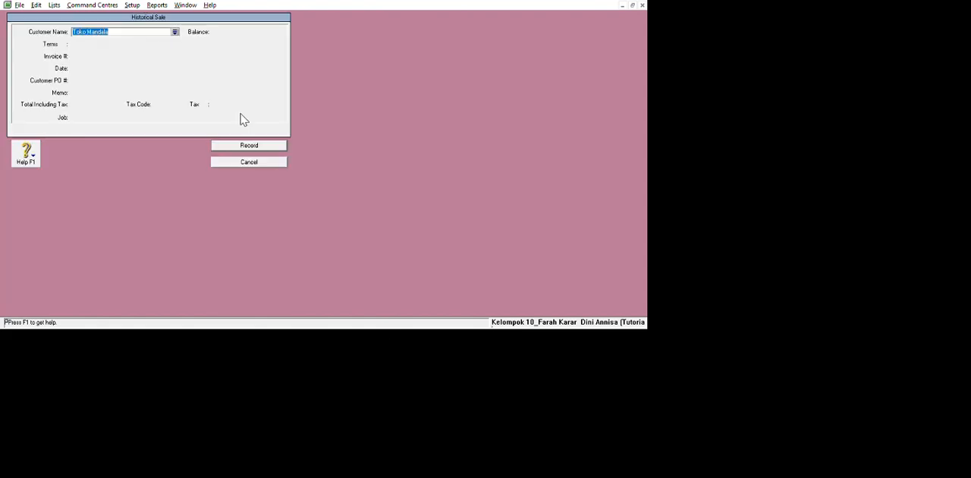
key(Tab)
key(Delete)
key(Delete)
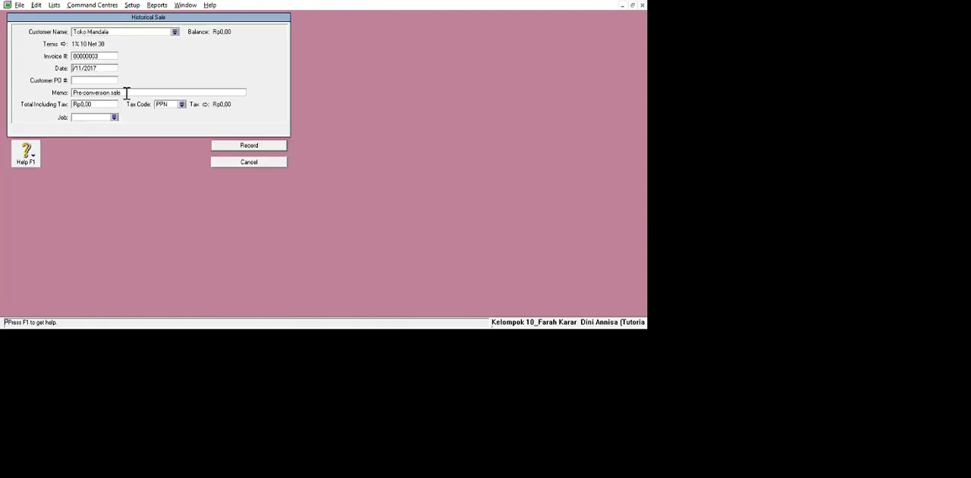
text(30)
Set Toko Mandala's tax-inclusive sale total to Rp33.000.000, record it, and close the historical sales list from the customer summary.
key(Tab)
key(Tab)
key(Tab)
text(33000000)
key(Tab)
key(Return)
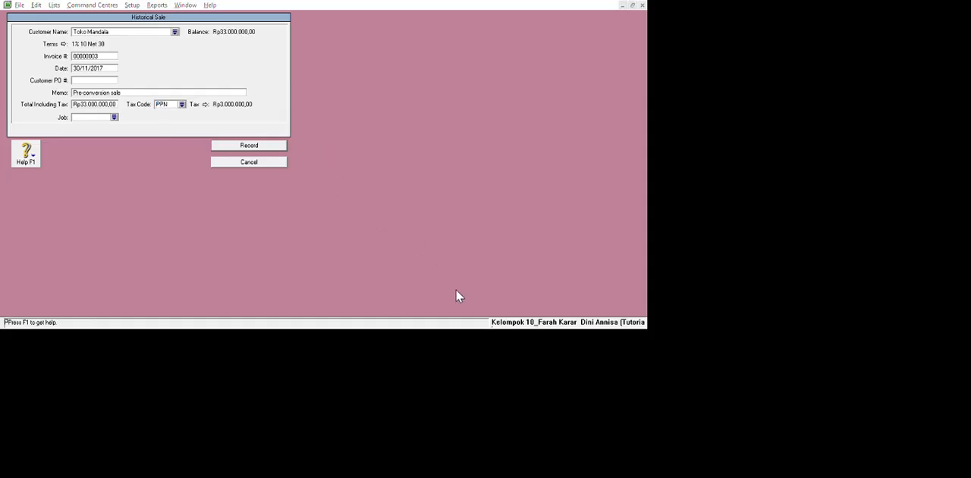
click(228, 20)
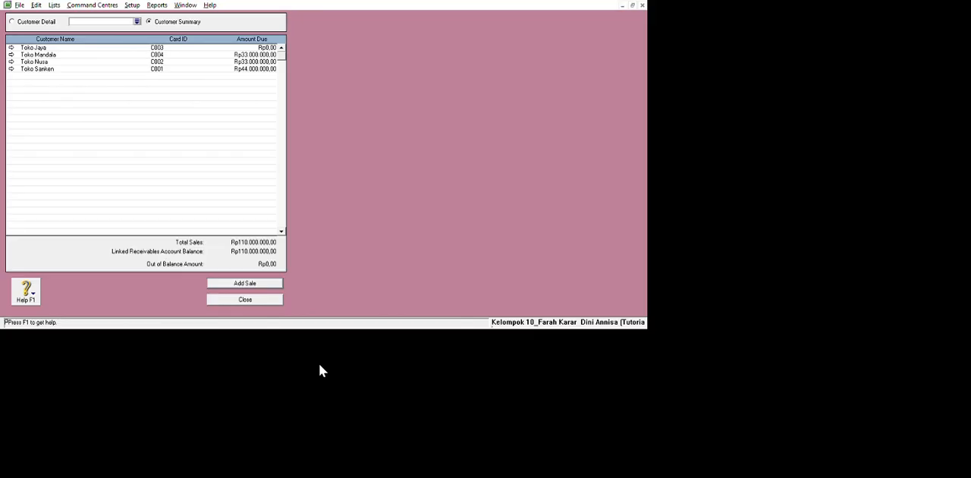
click(245, 300)
Start a historical purchase for PT Surya and date it 18/11/2017.
click(132, 5)
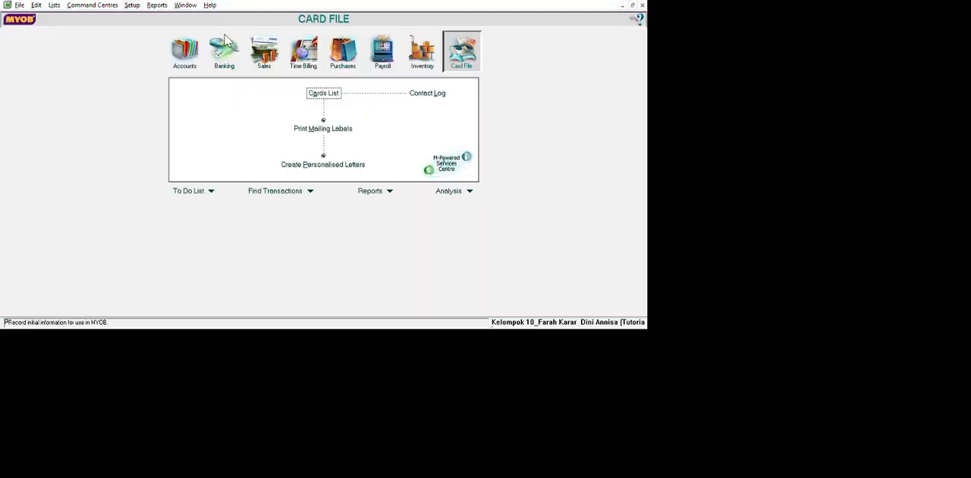
click(406, 76)
click(245, 282)
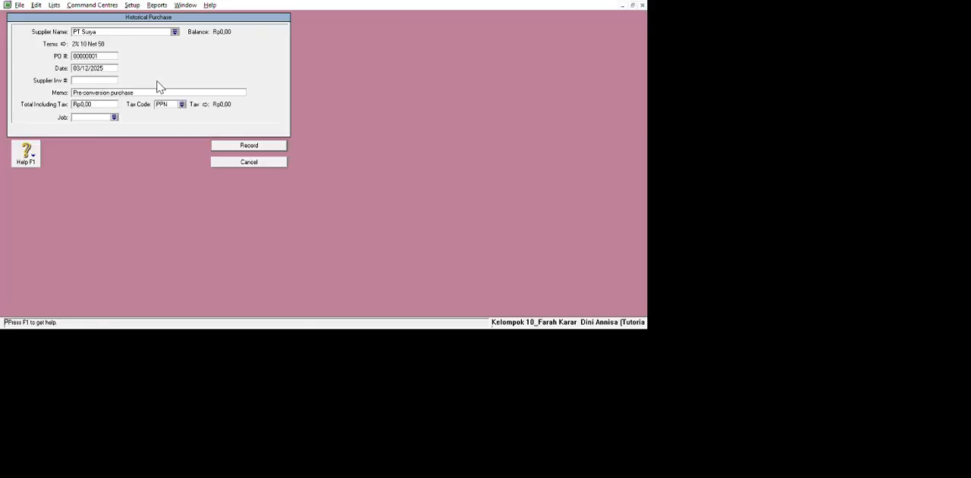
key(Tab)
key(BackSpace)
text(18/11/2017)
Record the PT Surya purchase with supplier invoice number Faktur NP8-11 and a tax-inclusive total of Rp44.000.000.
key(Tab)
key(BackSpace)
click(114, 82)
text(Faktur F)
key(BackSpace)
text(NP8-11)
key(Tab)
key(Tab)
text(44000000)
click(249, 145)
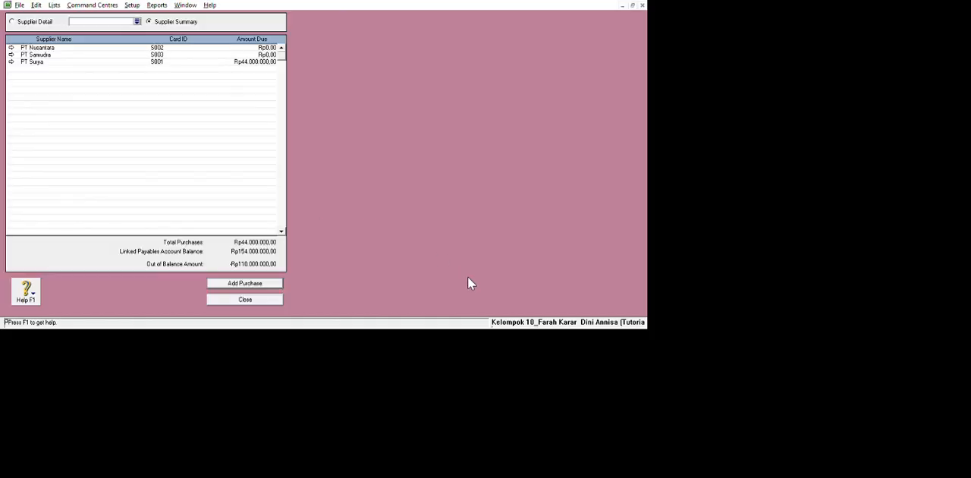
Start a historical purchase for PT Nusantara and date it 26/11/2017.
click(258, 283)
click(175, 32)
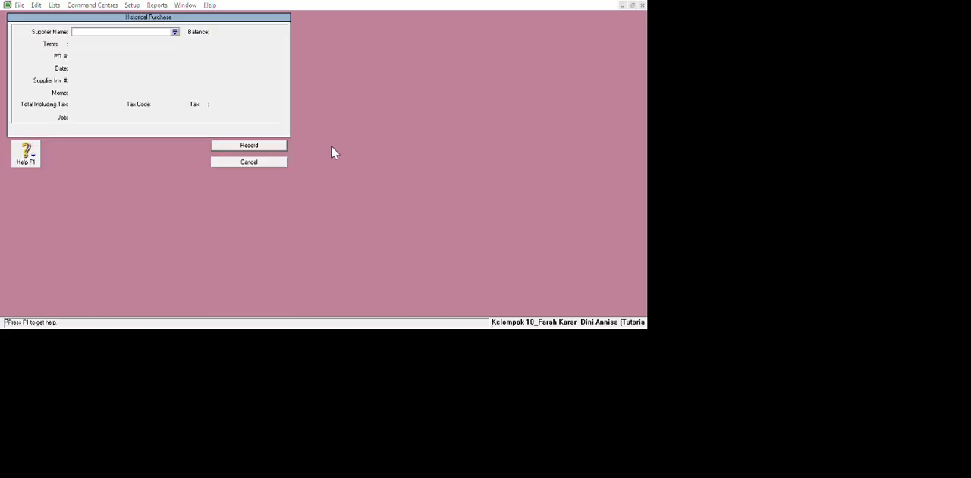
click(223, 98)
click(84, 65)
text(28/11/2017)
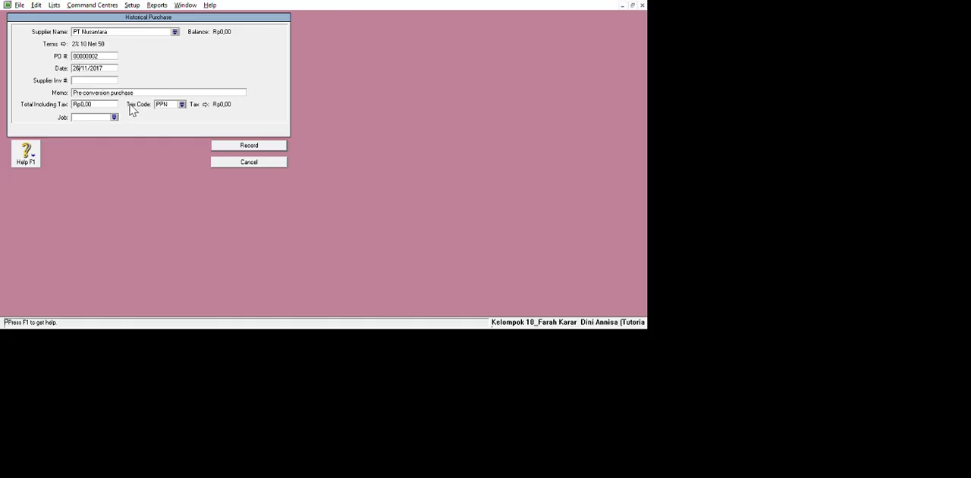
Record the PT Nusantara purchase with supplier invoice number Faktur LI14-11 and a tax-inclusive total of Rp22.000.000.
key(Tab)
text(Faktur L114-11)
key(Tab)
text(22000000)
key(Tab)
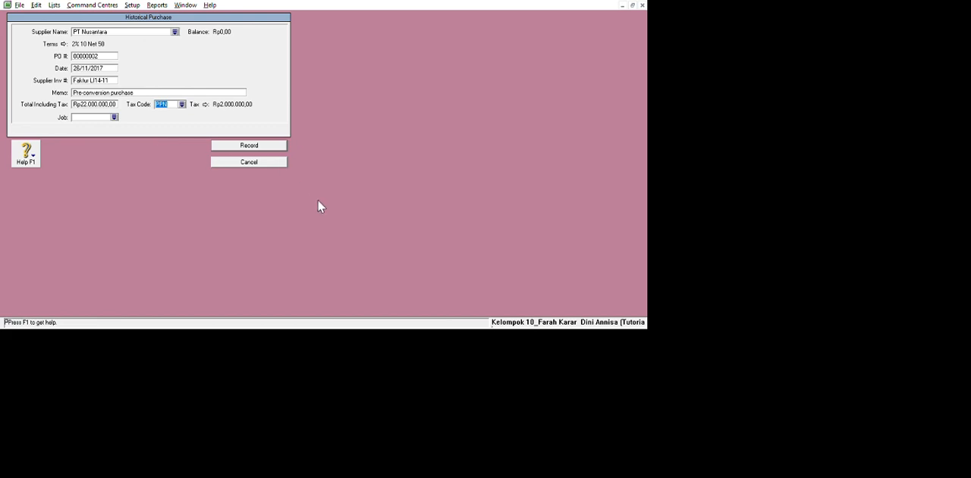
key(Return)
Start a historical purchase for PT Samudra and date it 30/11/2017.
click(245, 283)
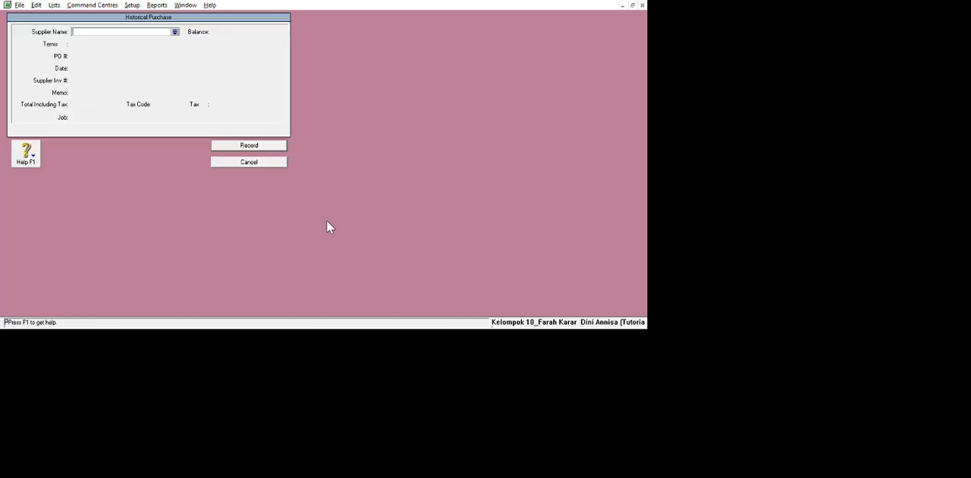
click(174, 32)
double_click(221, 117)
key(Tab)
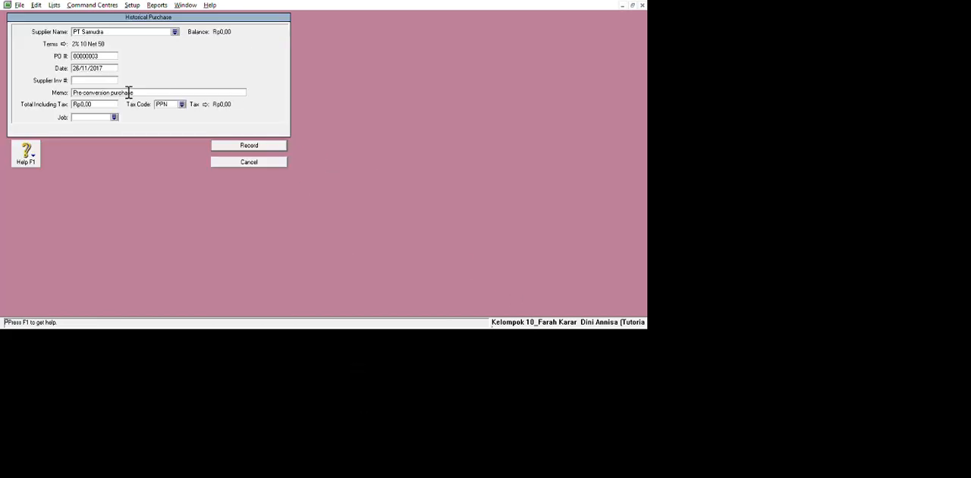
text(30)
Record the PT Samudra purchase with supplier invoice number Faktur MN22-11 and a tax-inclusive total of Rp88.000.000, and close the purchases list.
key(Tab)
text(Faktur MN22-11)
key(Tab)
text(88000000)
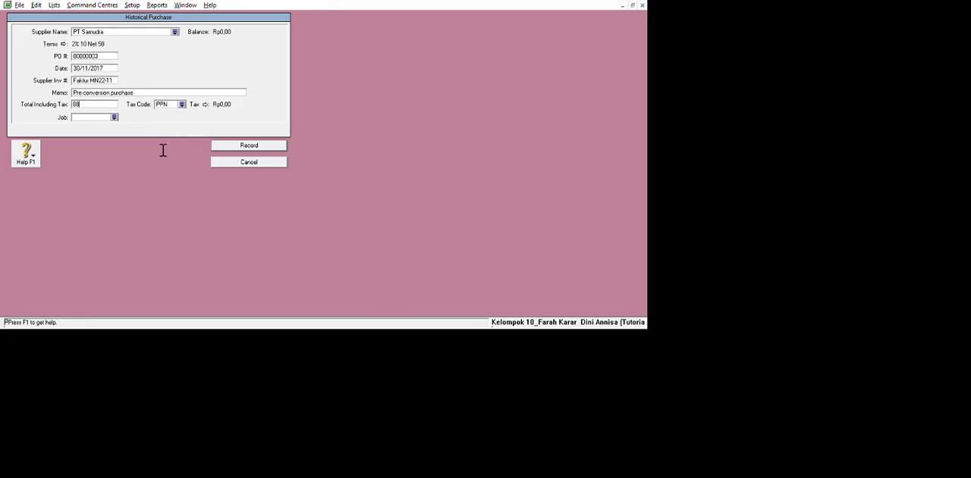
key(Tab)
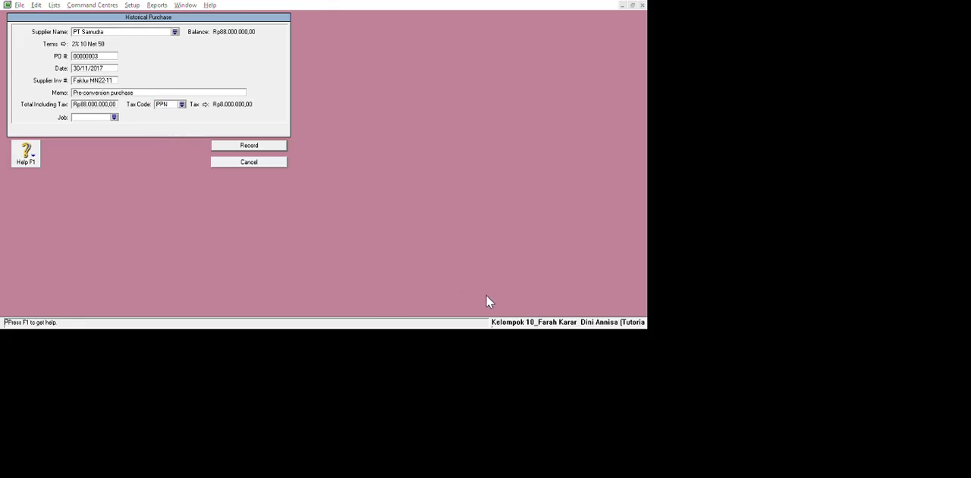
key(Return)
key(Escape)
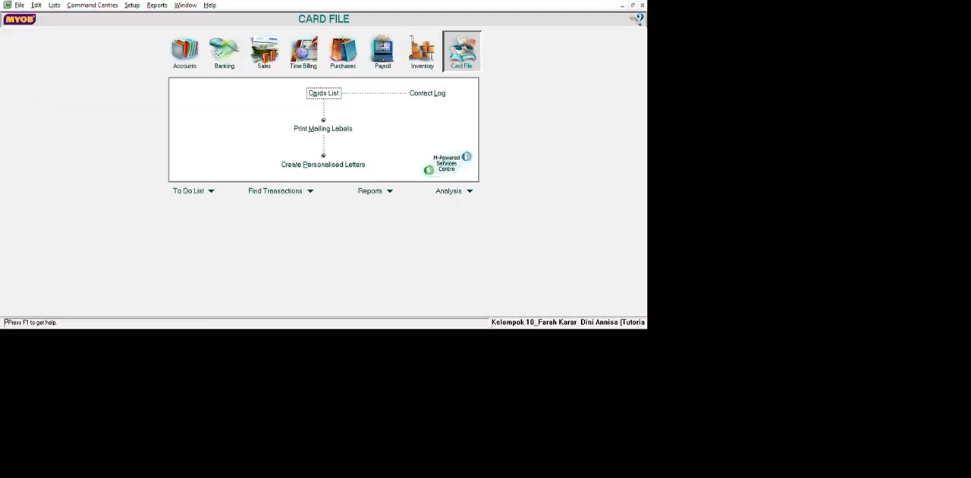
Create an inventory item with item number AU-N06 and the name Meja.
click(422, 50)
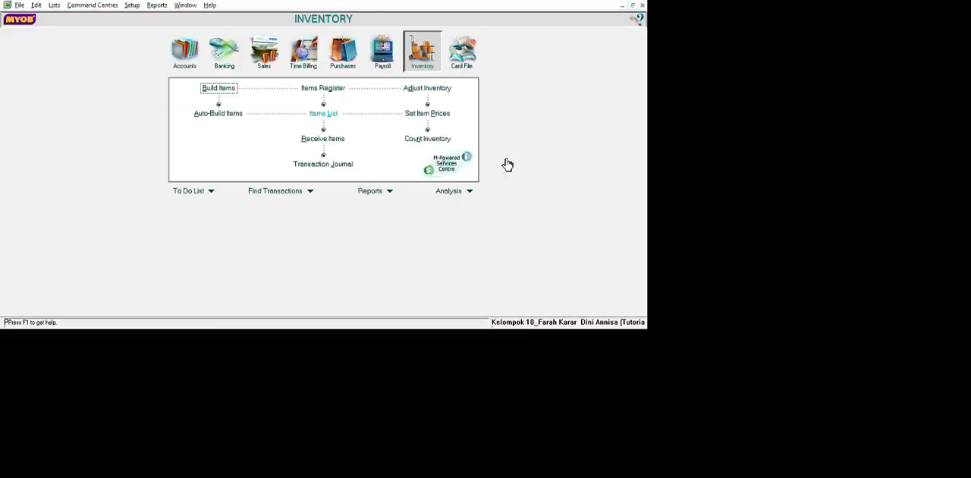
click(326, 112)
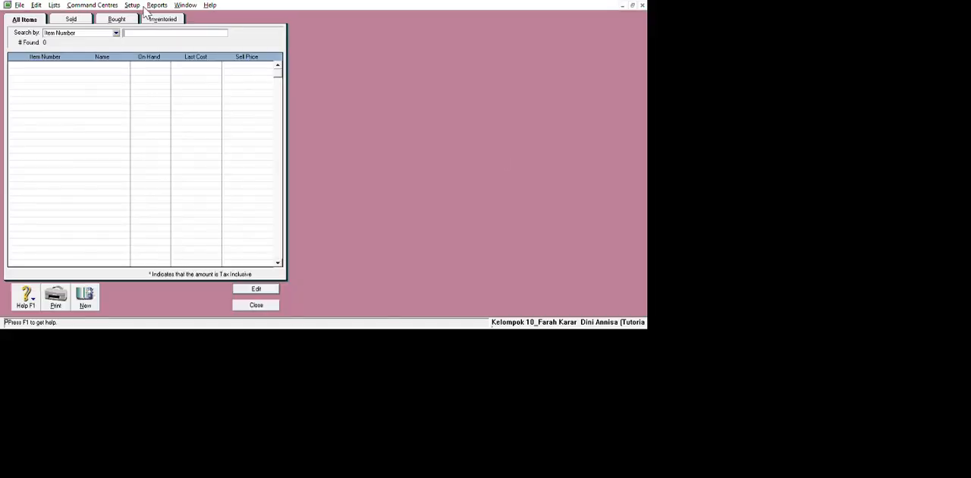
click(85, 295)
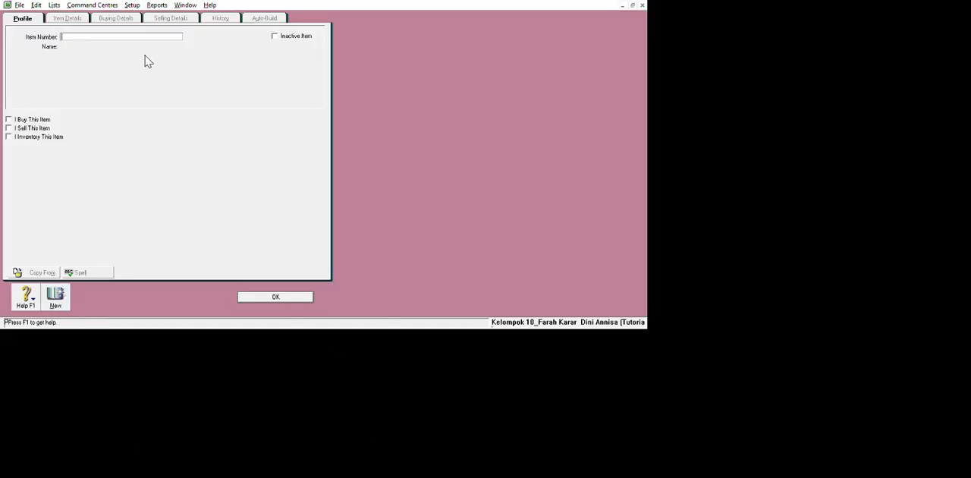
text(AU-N06)
key(Tab)
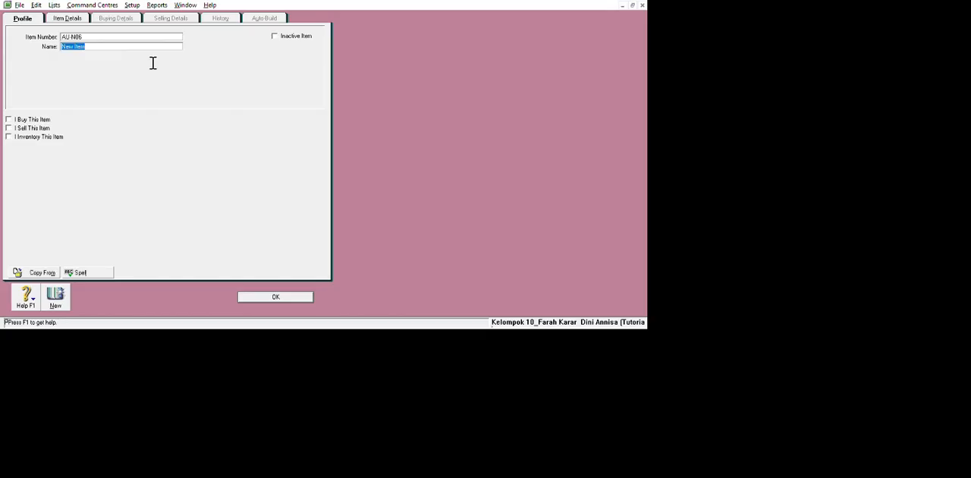
text(Meja)
double_click(132, 64)
click(132, 64)
Mark Meja as bought, sold and inventoried, linking accounts 5-1000 Cost Of Goods Sold, 4-1000 Sales and 1-1800 Merchandise Inventory.
click(8, 119)
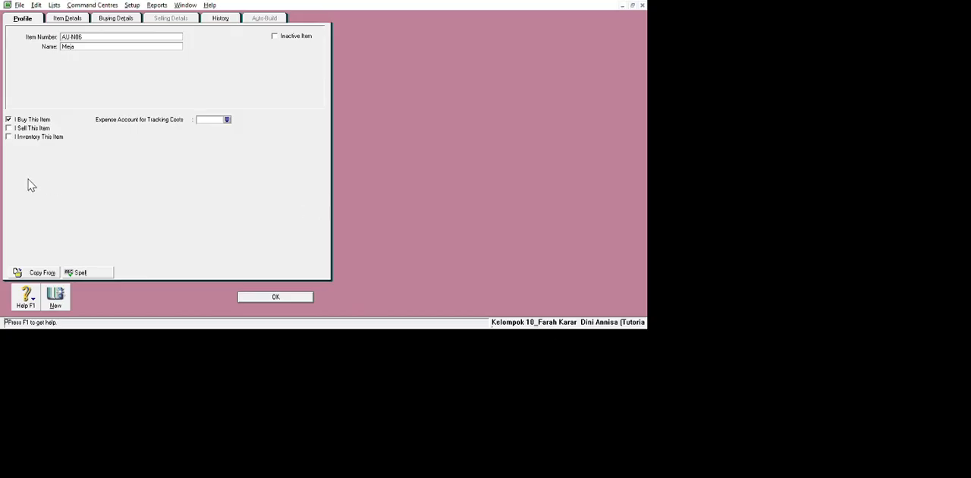
click(8, 127)
click(8, 137)
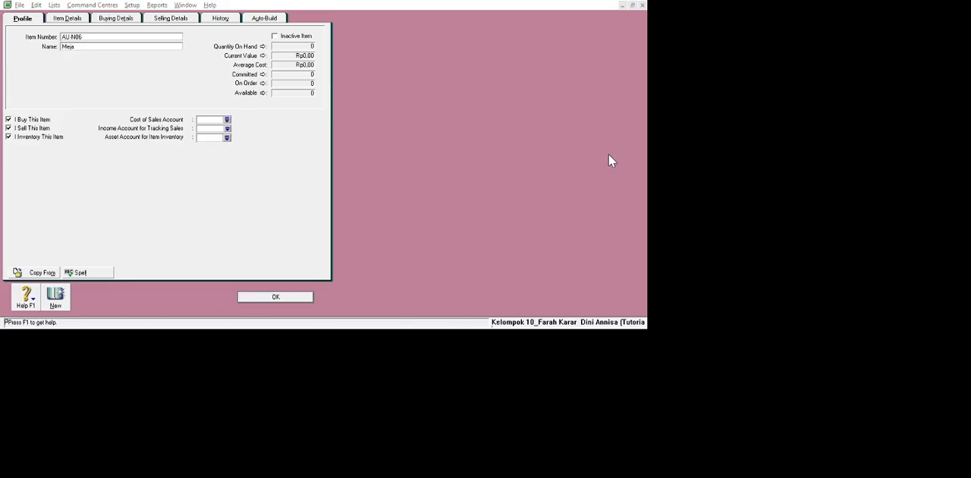
click(486, 307)
click(227, 129)
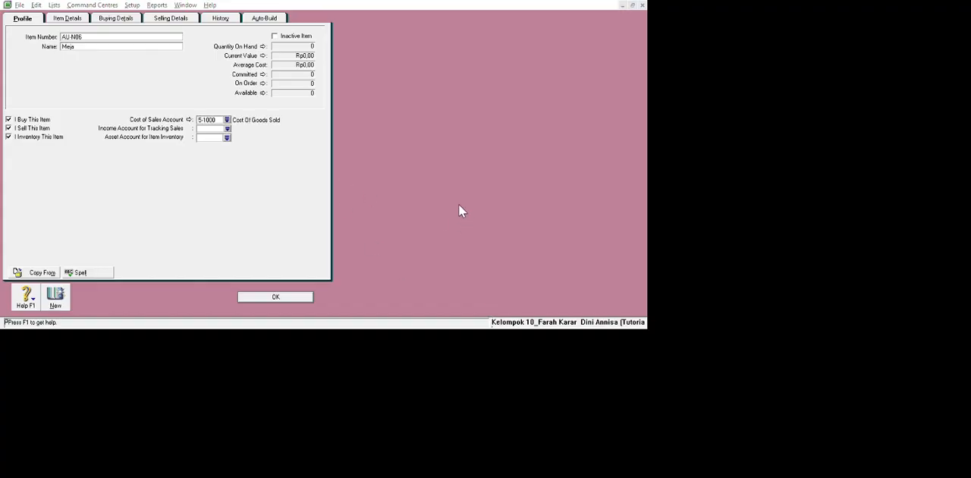
click(545, 320)
click(227, 139)
click(440, 273)
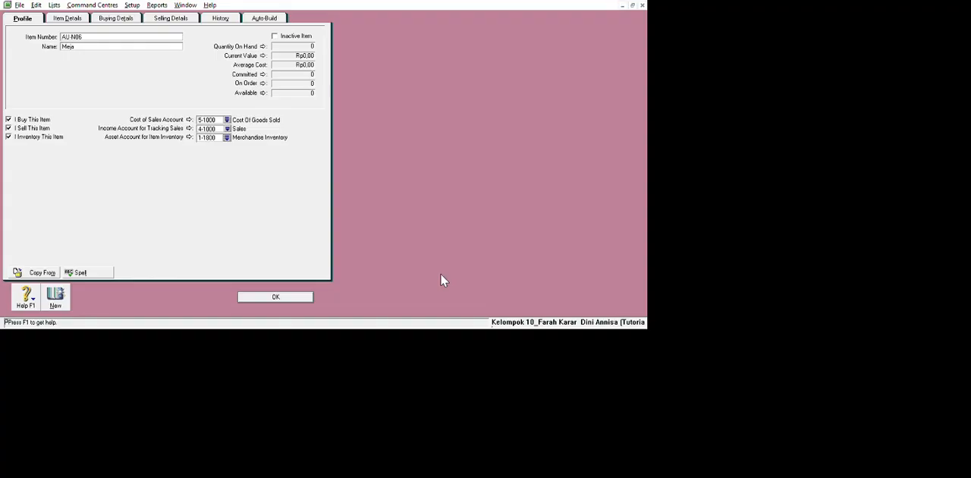
Set Meja's tax code when bought to PPN and its buying unit of measure to unit.
click(123, 17)
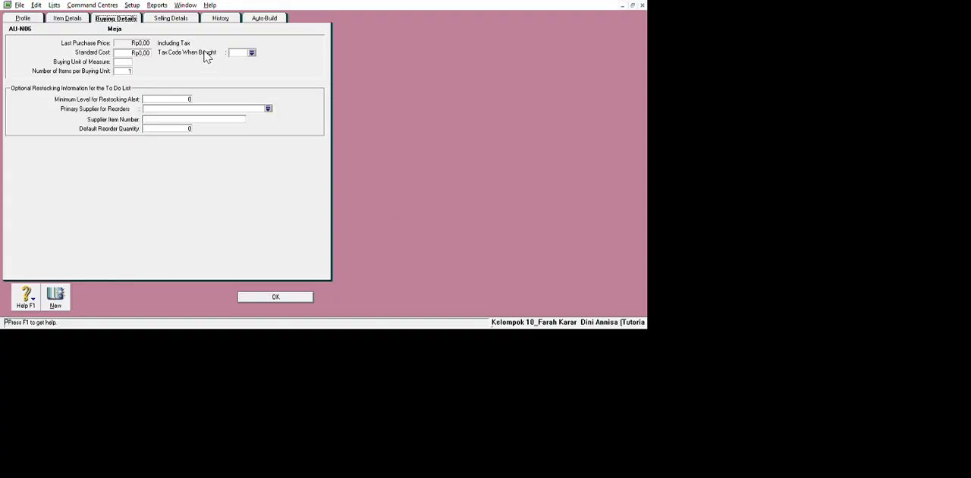
click(376, 60)
double_click(408, 158)
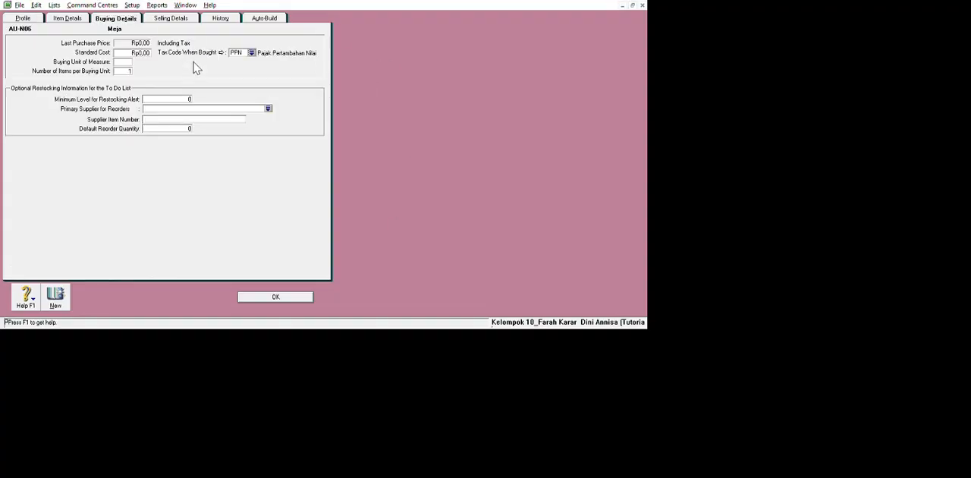
click(148, 20)
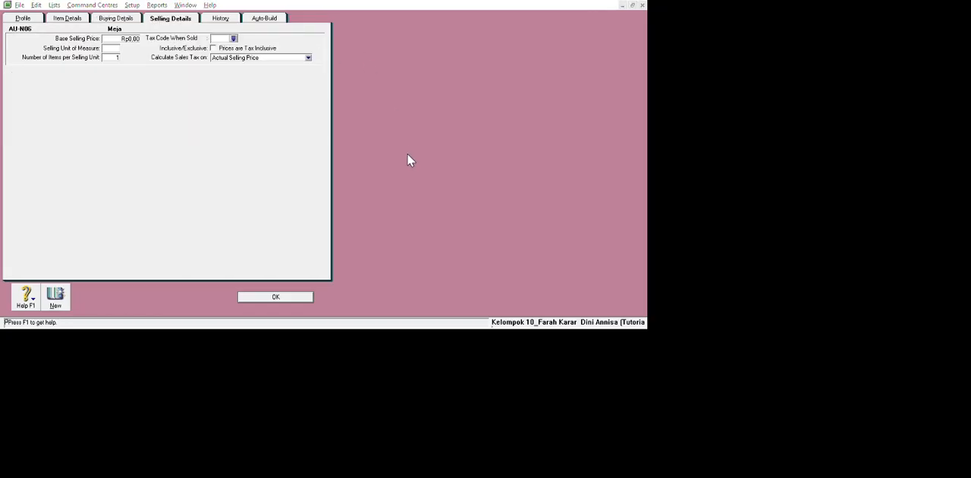
click(125, 18)
text(u)
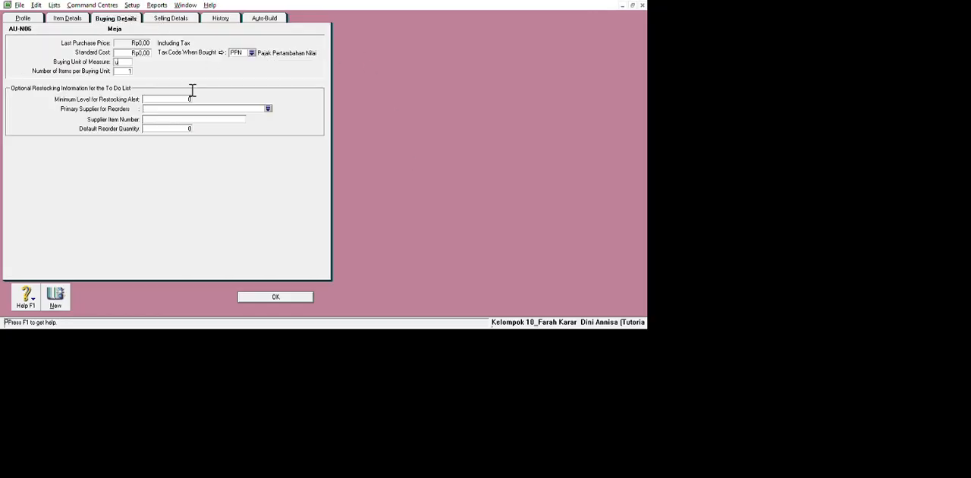
text(nit)
Add a second item numbered AU-N08 and named Kursi, save it, and close the items list.
click(55, 297)
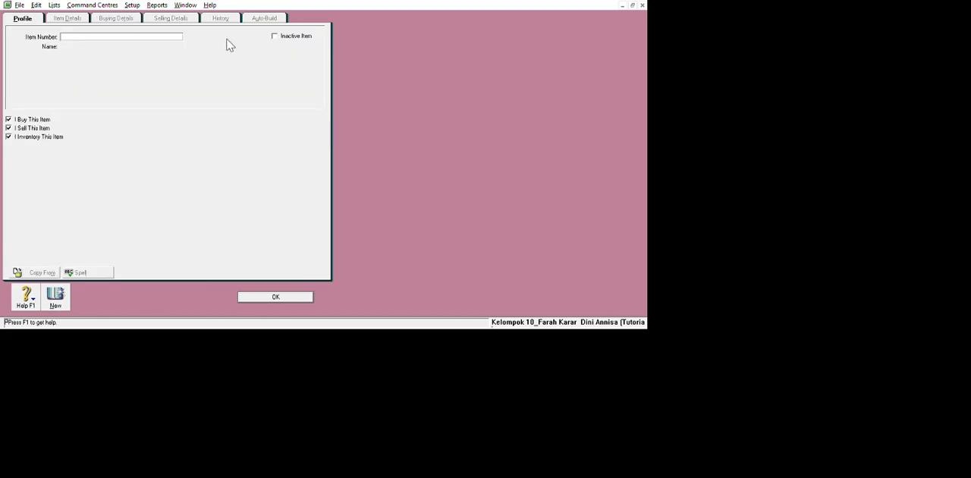
text(AU-N08)
key(Tab)
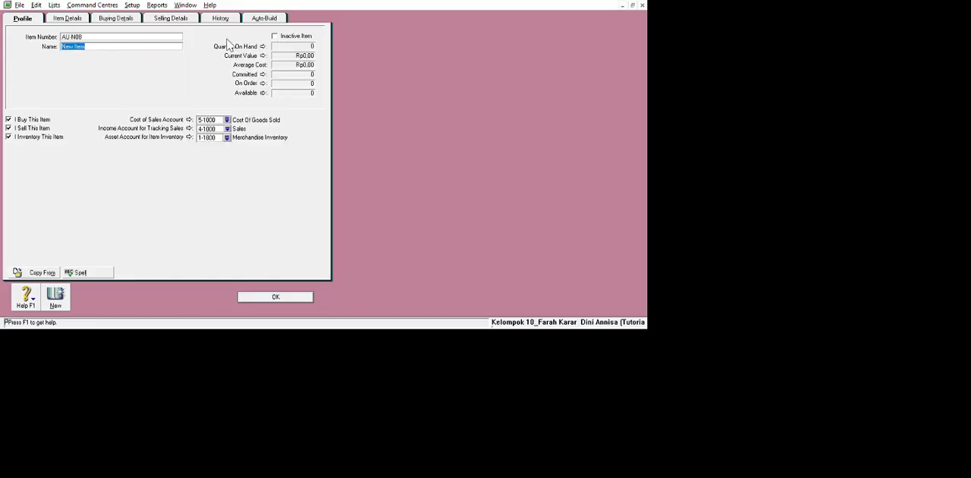
text(Kursi)
click(450, 405)
click(589, 247)
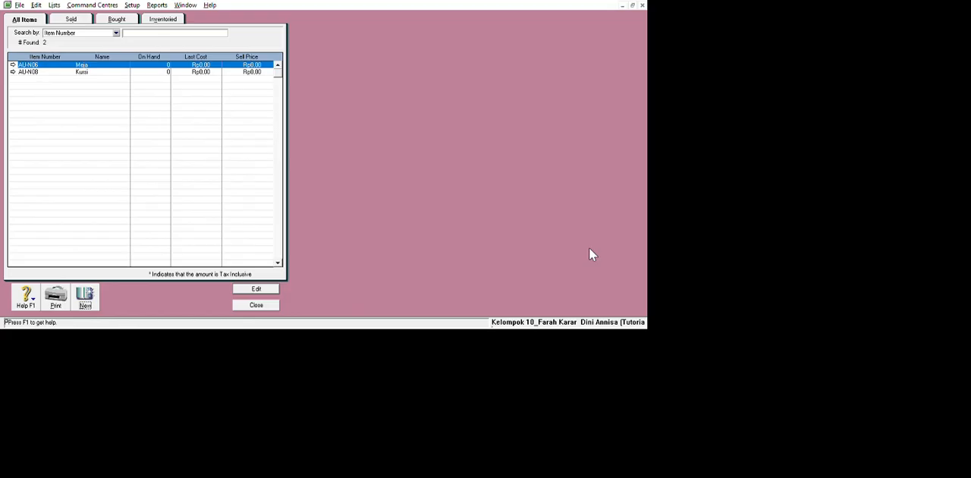
key(Escape)
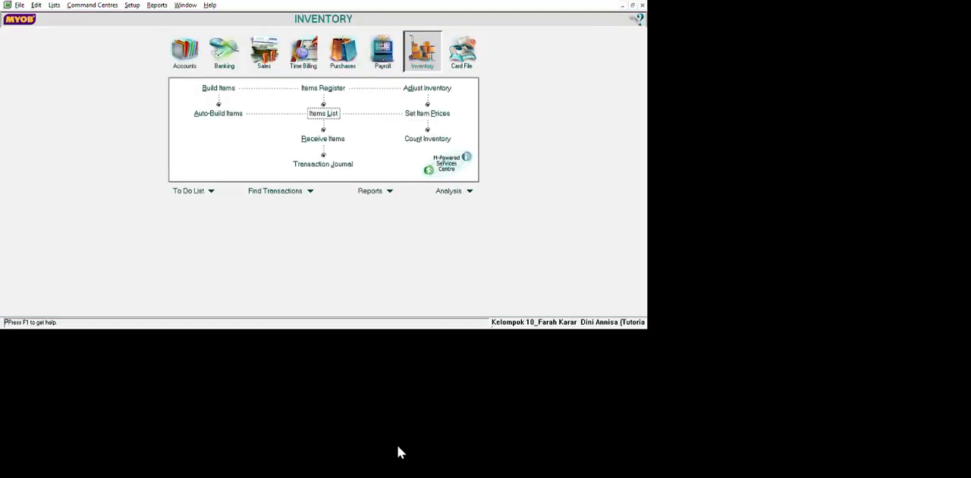
Count the inventory as 40 for Meja and 40 for Kursi and proceed to the inventory adjustment.
click(427, 138)
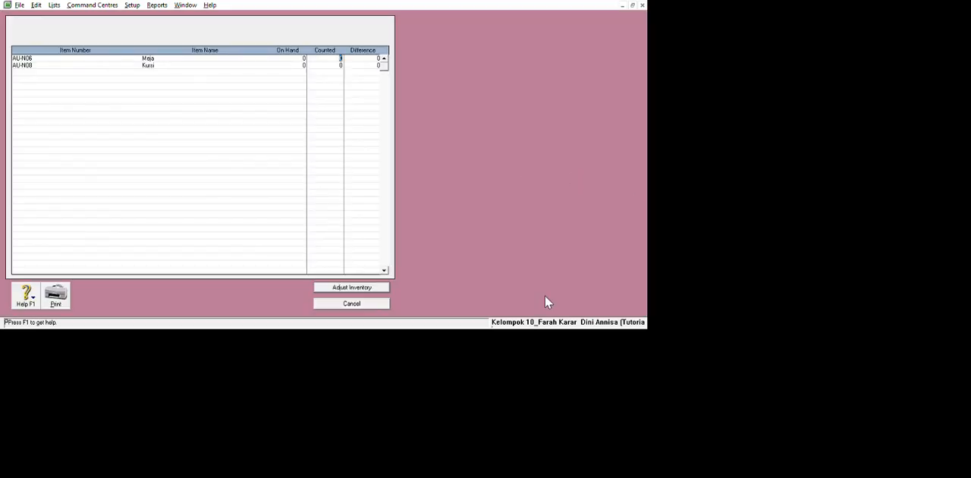
text(40)
key(Tab)
text(40)
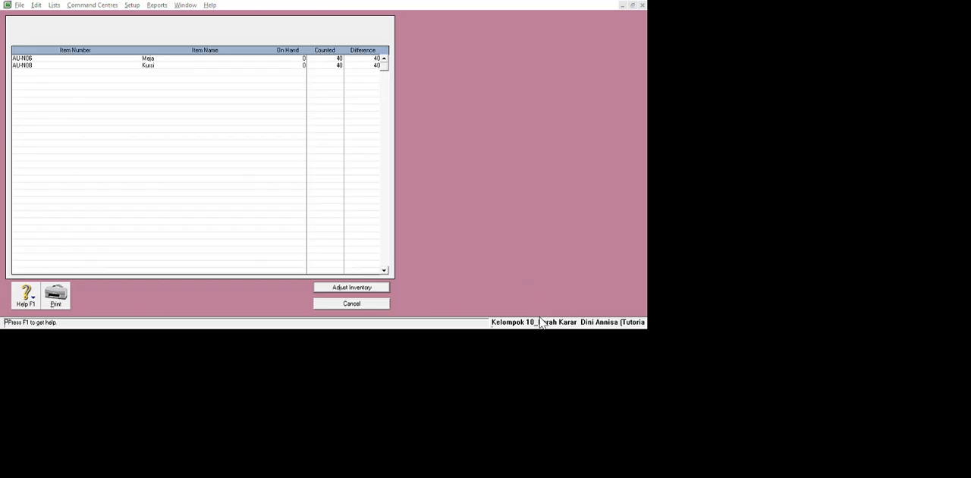
key(Return)
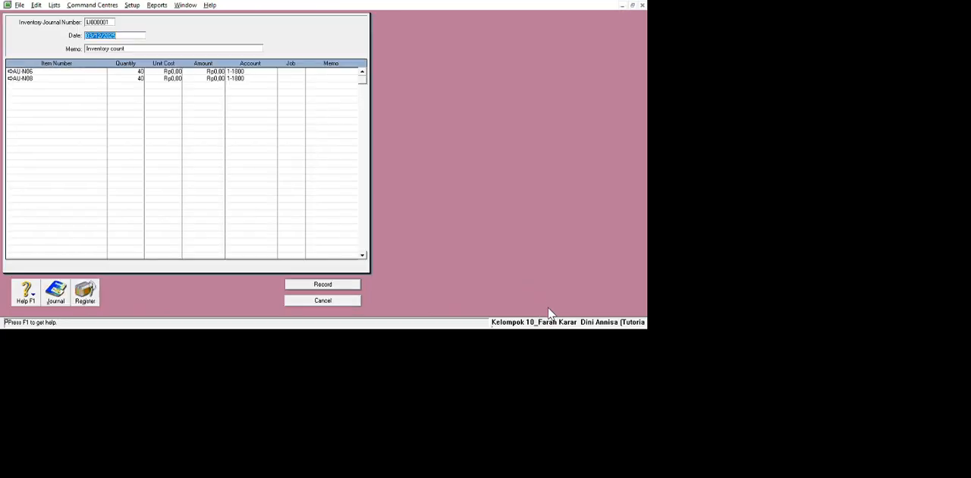
Date the inventory adjustment 30/11/2017, set unit costs of Rp2.000.000 for AU-N06 and Rp2.500.000 for AU-N08, and record it.
text(30/11/2017)
key(Tab)
text(2000000)
key(Tab)
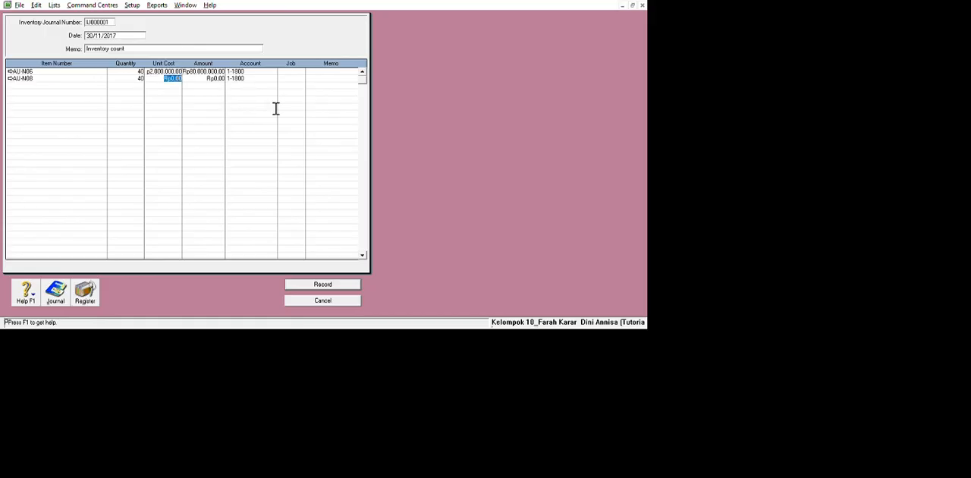
text(2500000)
key(Tab)
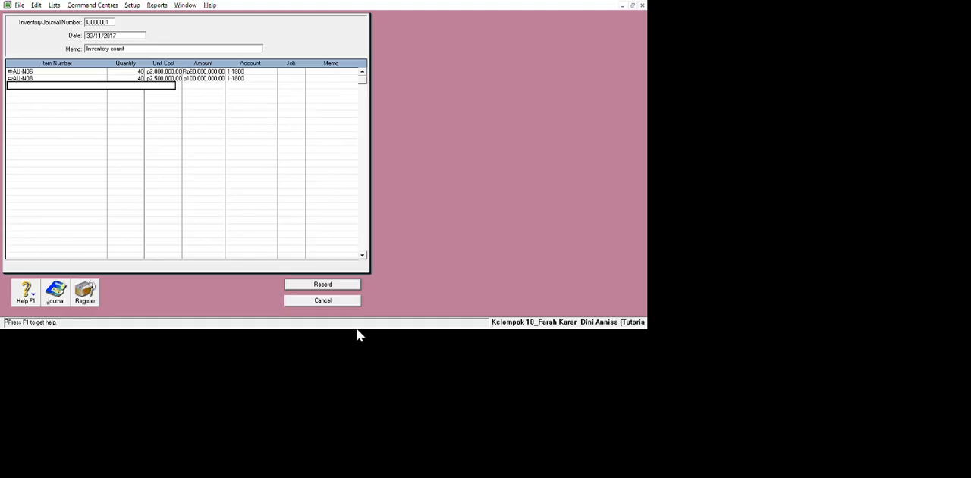
click(453, 408)
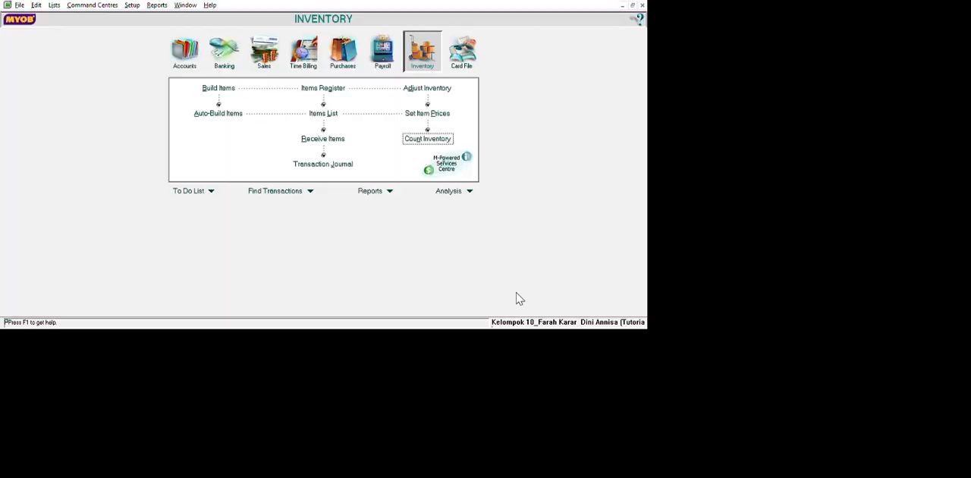
Review the inventory transaction journal for the period 01/01/2017 to 12/12/2017 and close it.
click(507, 243)
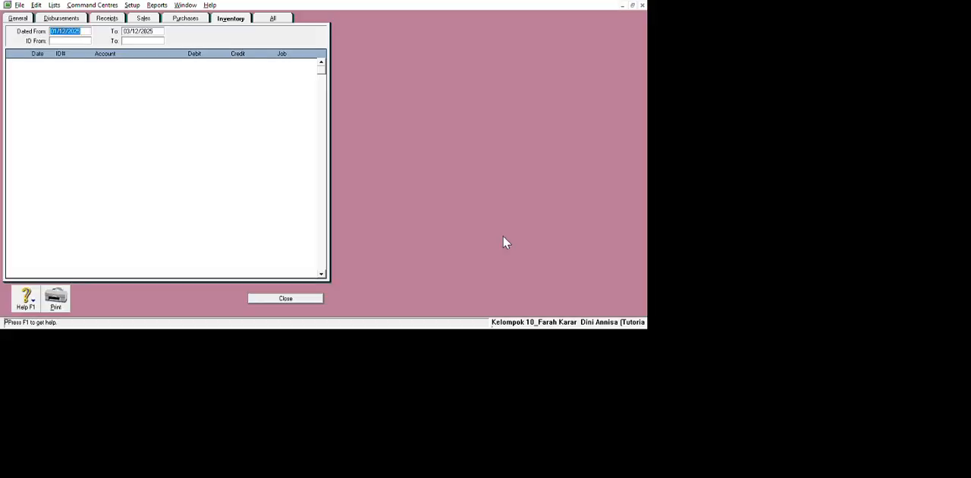
key(Delete)
text(01/01/2017)
key(Tab)
text(12/12/2017)
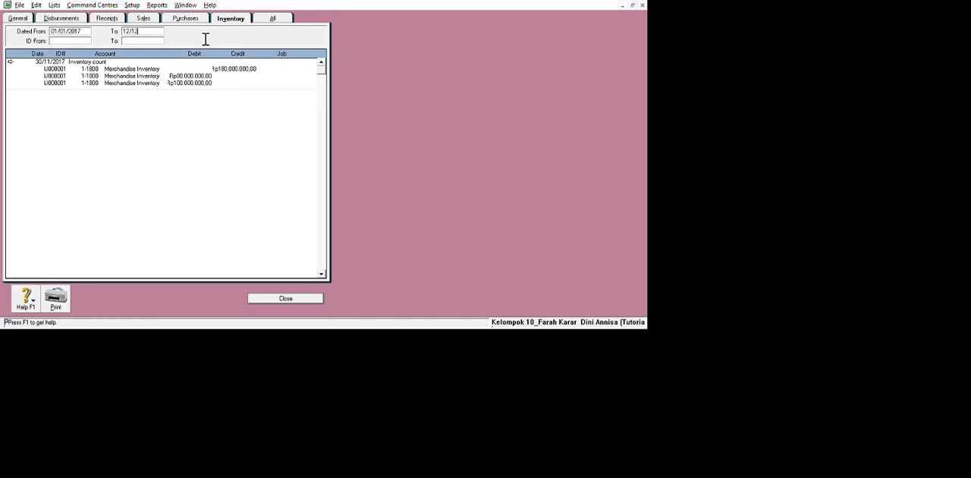
key(Tab)
key(Escape)
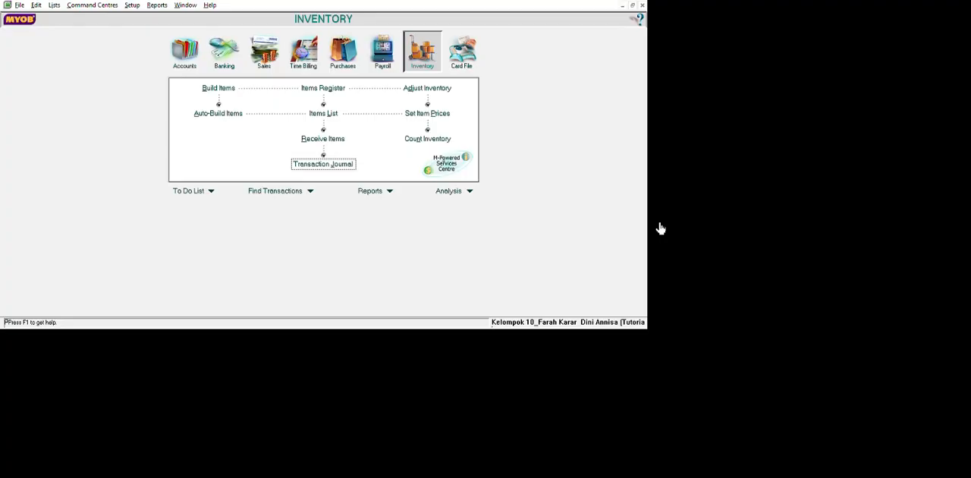
Start a purchase bill in the item layout for supplier PT Surya with tax-exclusive prices.
click(344, 56)
click(323, 113)
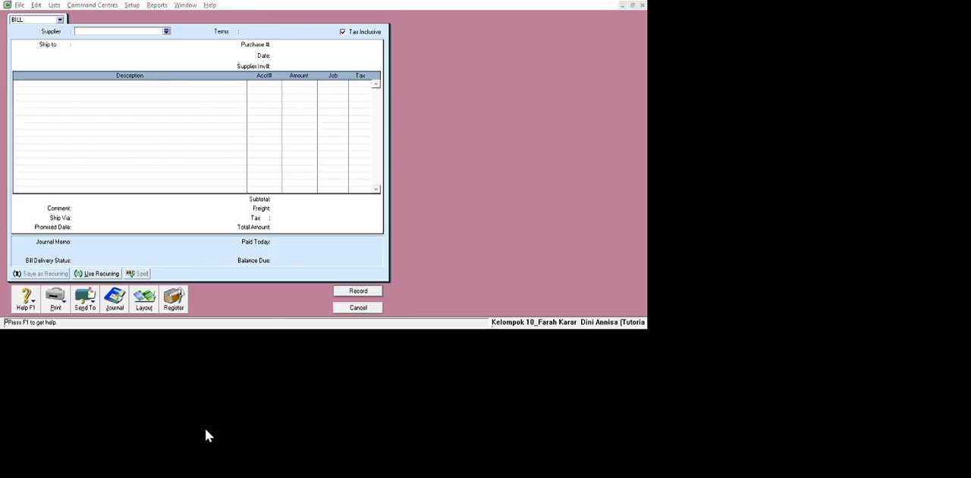
click(562, 319)
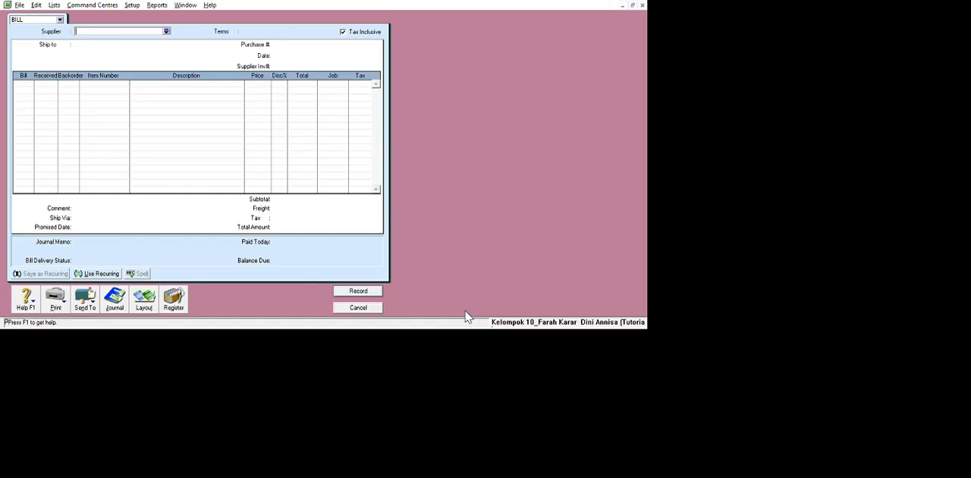
click(166, 31)
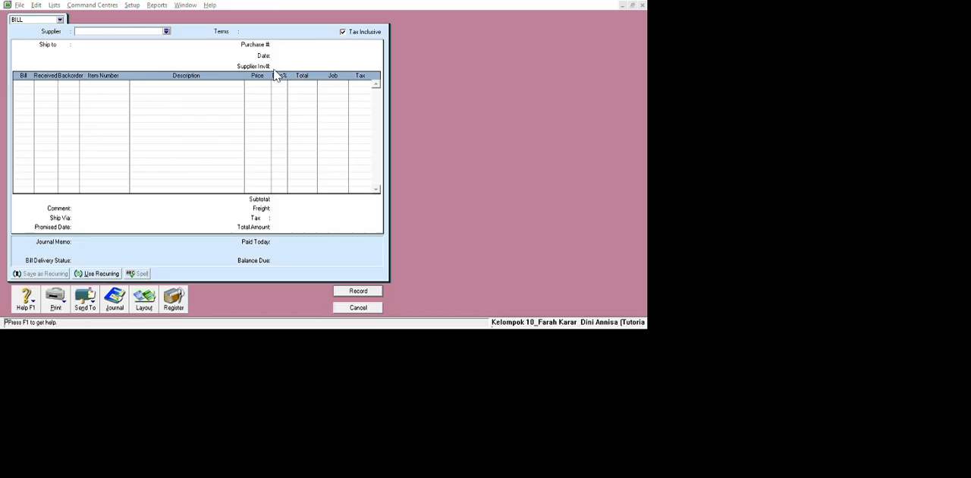
click(369, 162)
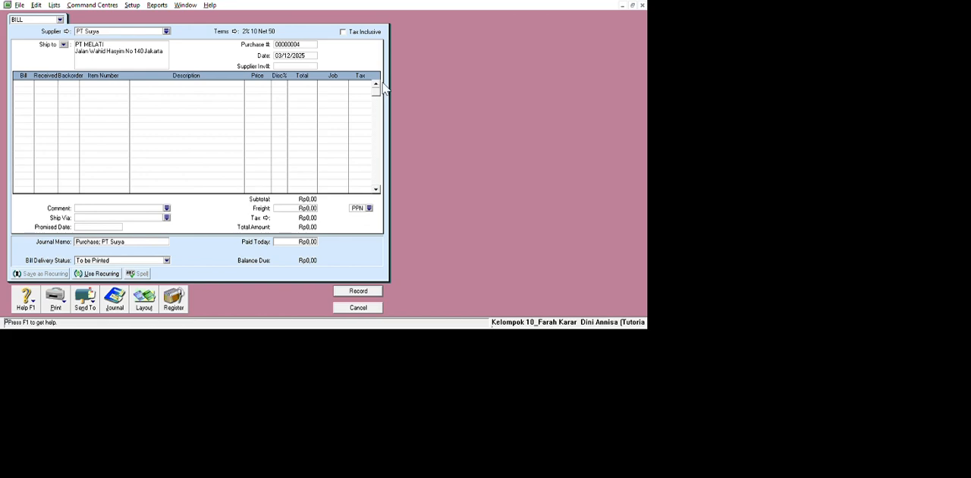
click(351, 32)
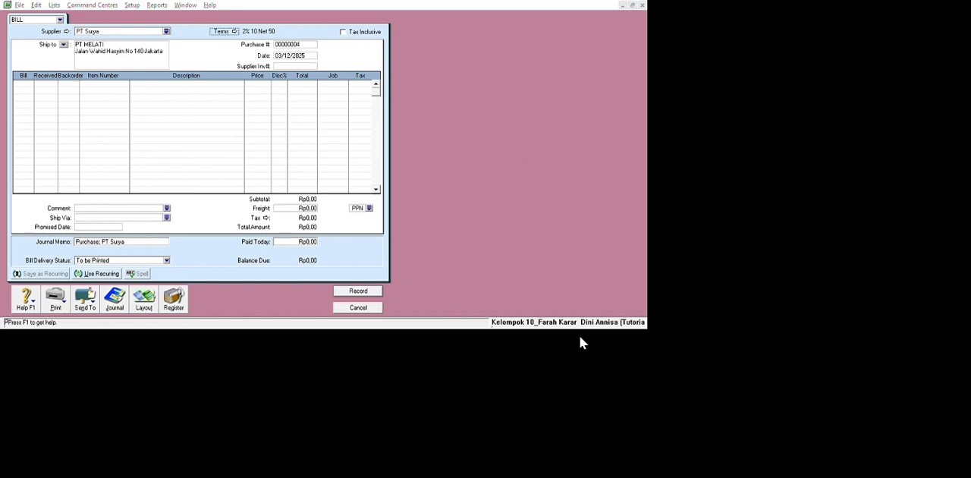
Date the PT Surya bill 05/12/2017 and enter the supplier invoice number NP2-12.
double_click(474, 76)
key(BackSpace)
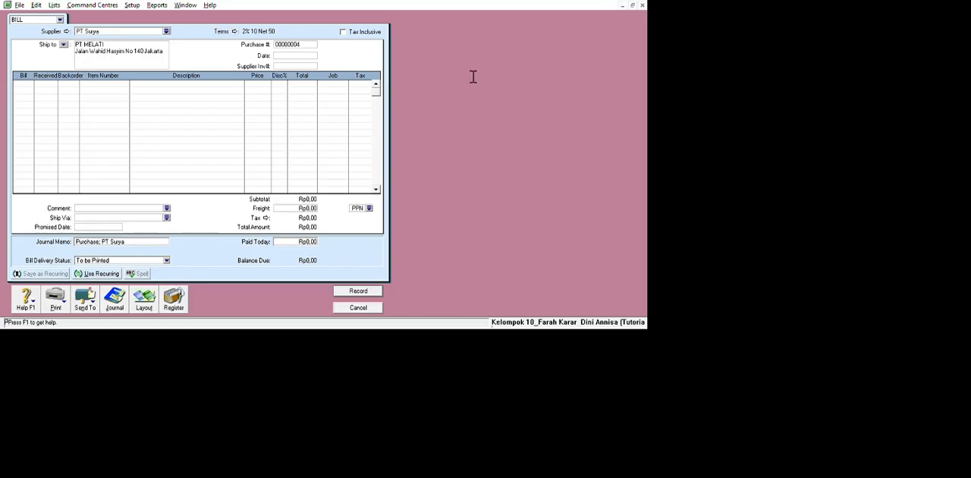
text(5/12/2017)
key(Tab)
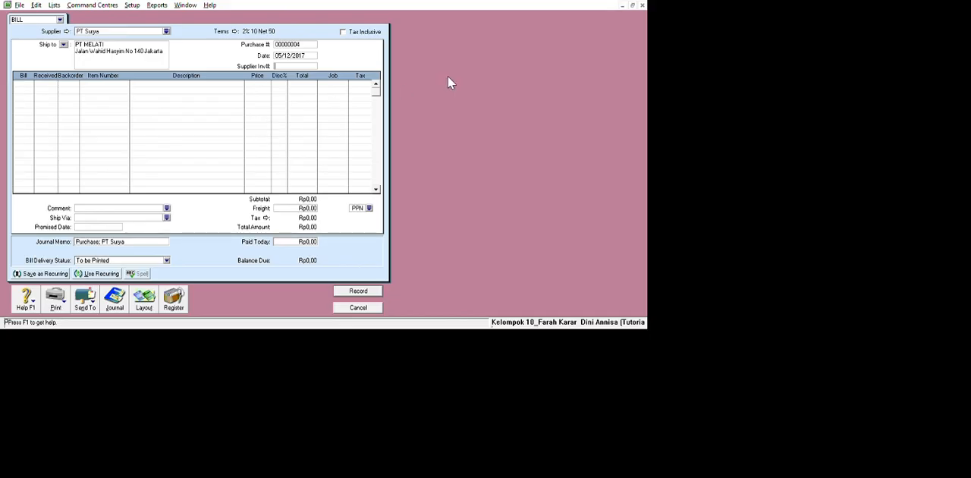
key(shift+Tab)
key(Right)
click(164, 122)
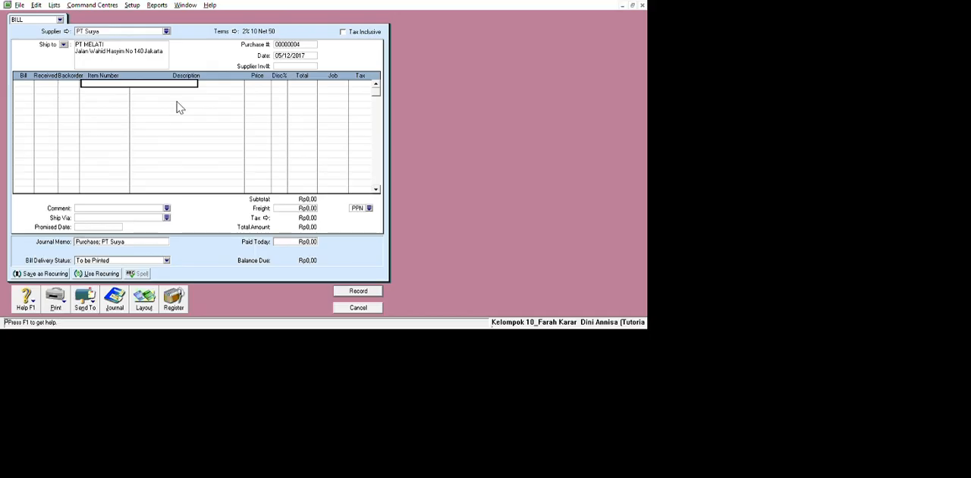
key(shift+Tab)
text(N)
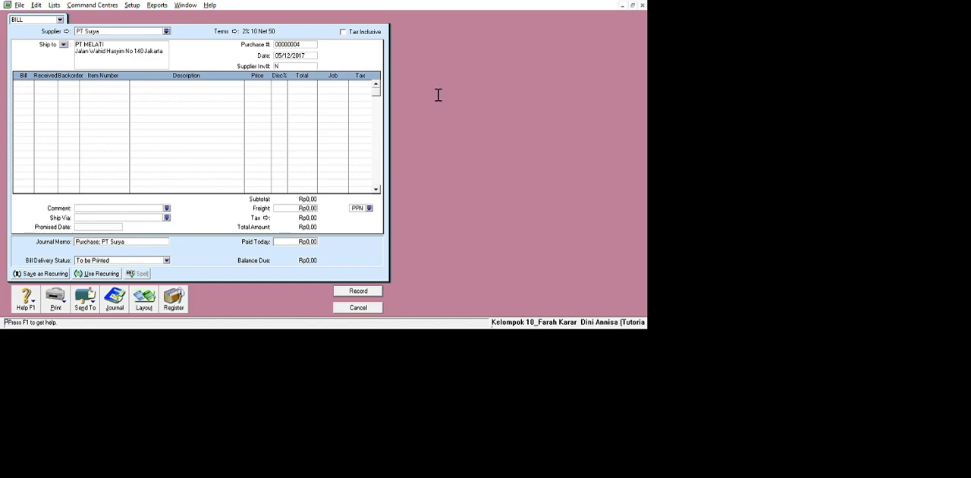
text(P2-12)
click(168, 119)
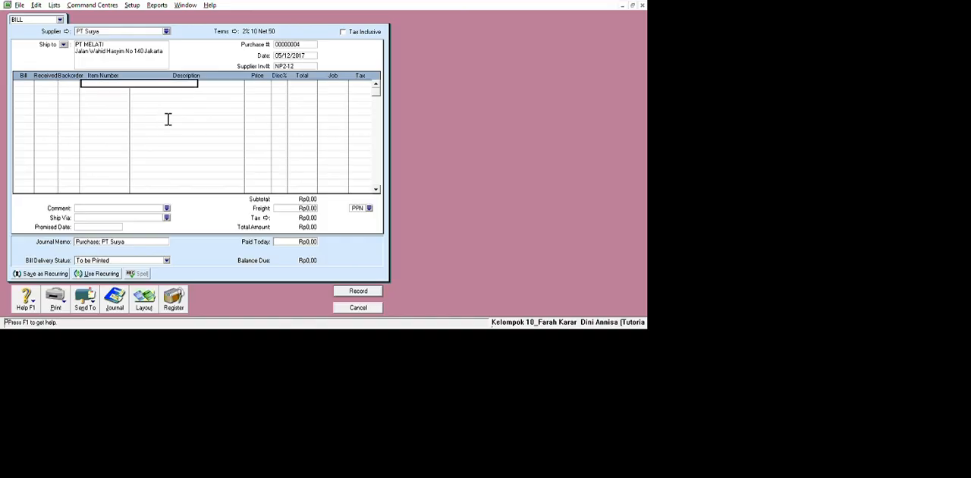
Enter the first PT Surya bill line as 18 units of item AU-N06 at a price of Rp2.000.000.
click(40, 112)
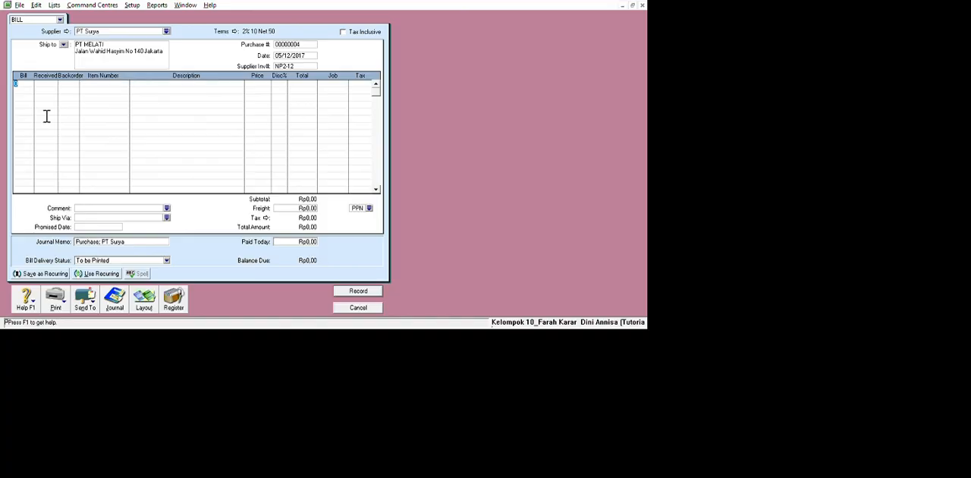
text(18)
key(Return)
click(114, 116)
key(Tab)
text(A)
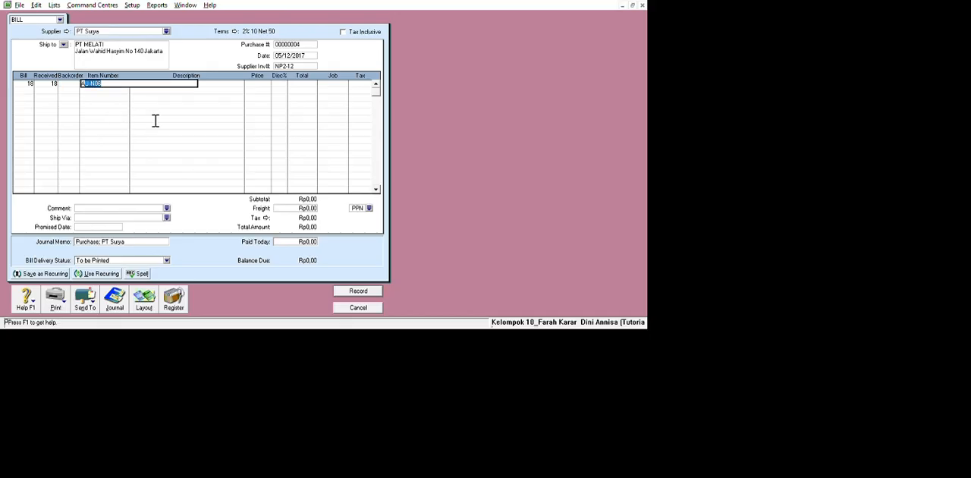
click(240, 88)
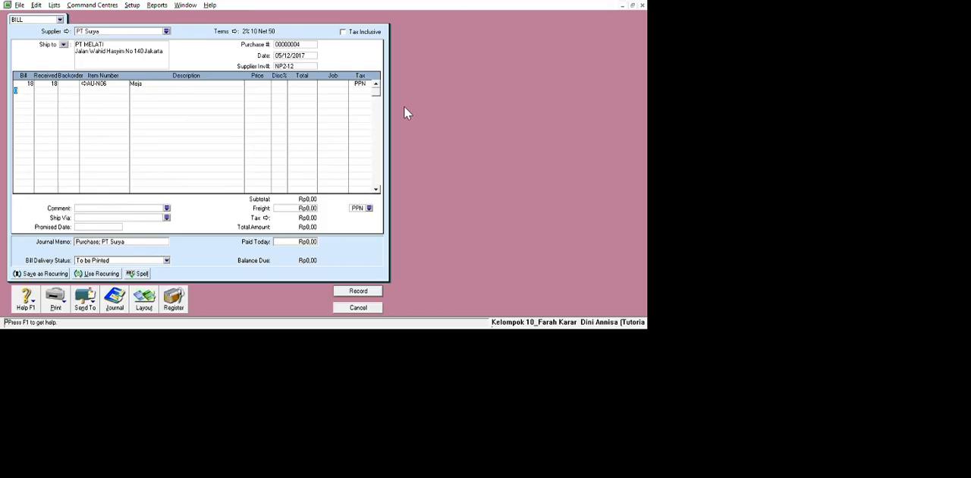
click(256, 84)
text(2000000)
key(Return)
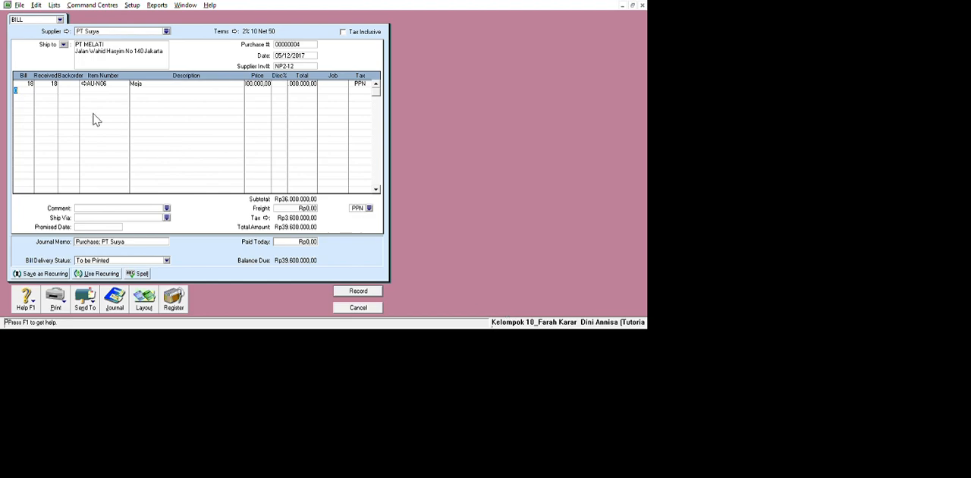
Add a second bill line for 10 units of item AU-N08 at a price of Rp2.500.000.
text(10)
key(Return)
click(141, 128)
text(AU)
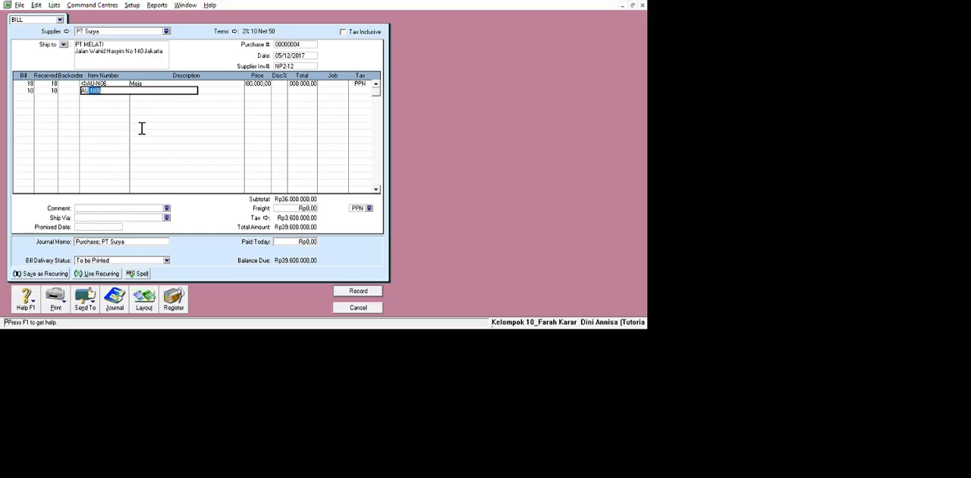
text(-N08)
key(Return)
text(2500000)
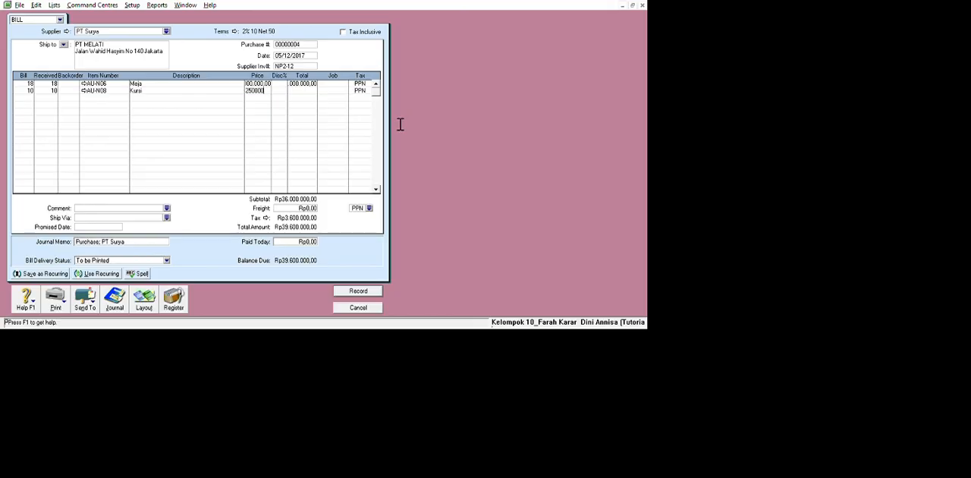
key(Return)
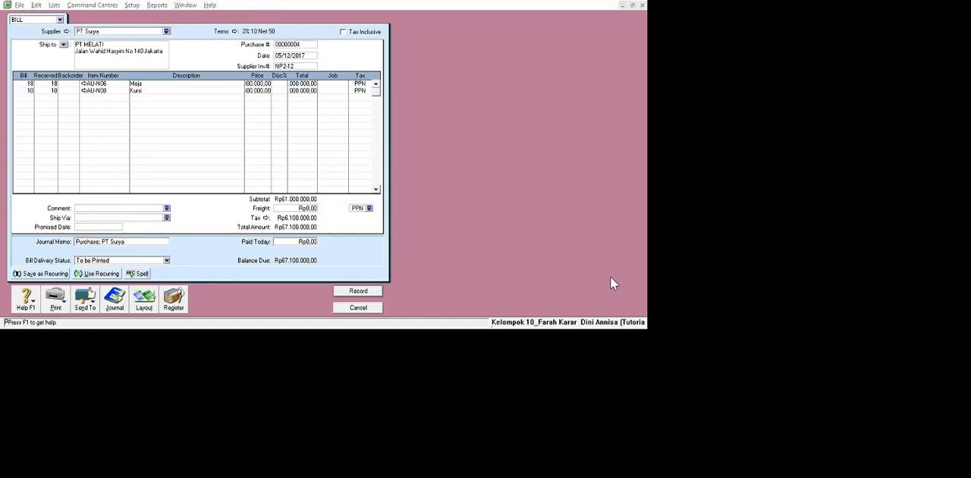
Record the PT Surya bill and open the purchases transaction journal.
click(520, 291)
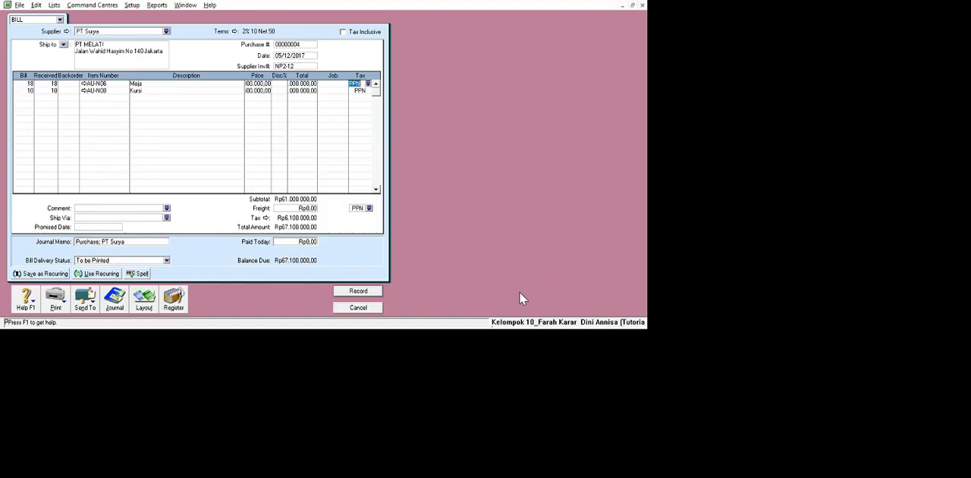
click(527, 422)
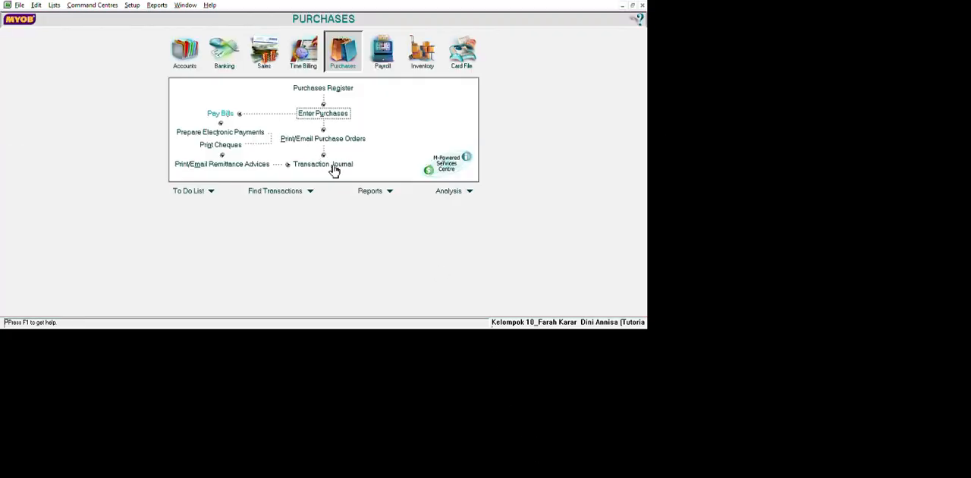
click(332, 165)
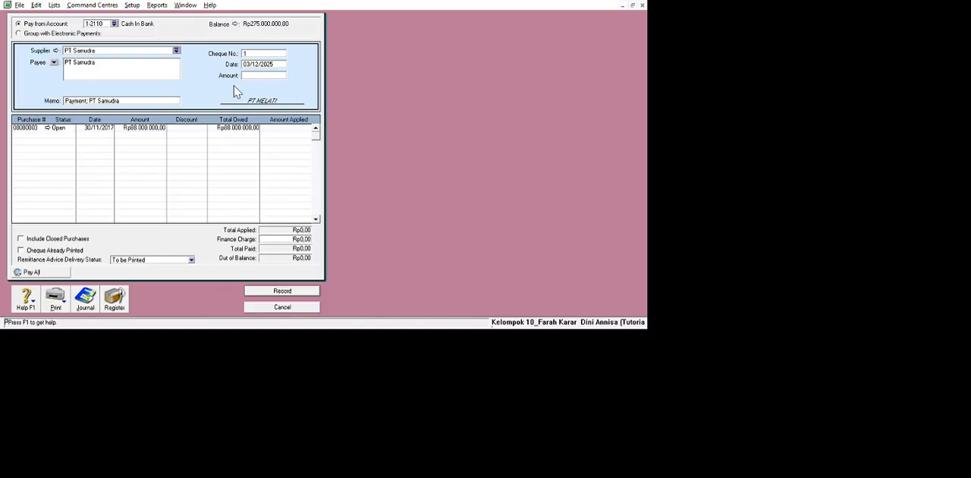
Date the bill payment to PT Samudra 11/12/2017 and set its cheque number to BKK12-1.
drag(243, 64, 389, 89)
text(2)
text(1/11)
key(BackSpace)
key(BackSpace)
key(BackSpace)
key(BackSpace)
key(BackSpace)
text(11/12/2017)
key(shift+Tab)
text(5)
text(KK12)
text(-1)
Pay Rp88.000.000 to PT Samudra, apply it in full to the open 30/11/2017 purchase, and record the payment.
key(Tab)
key(Tab)
text(88000000)
key(Tab)
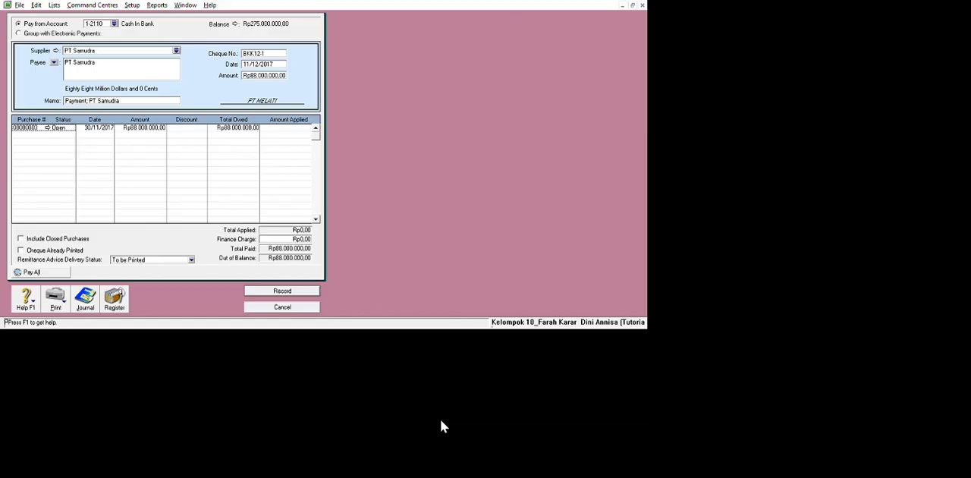
key(Tab)
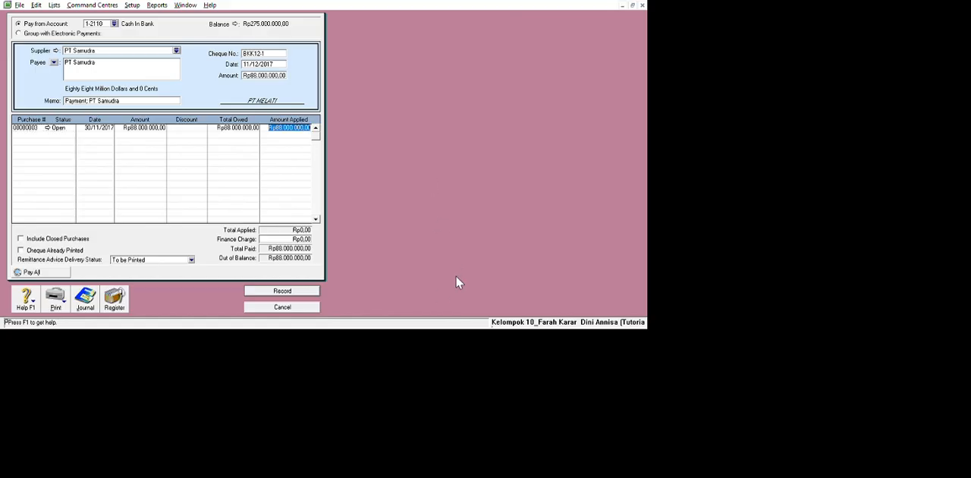
key(Tab)
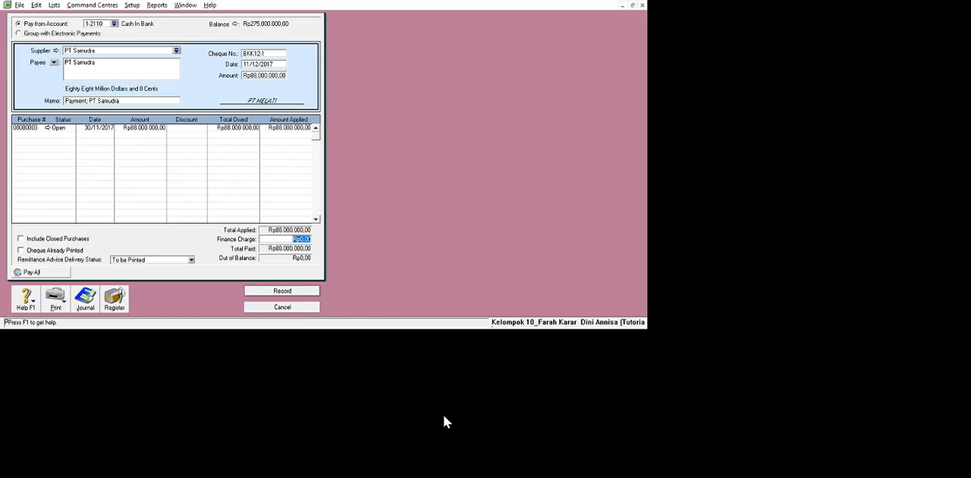
key(ctrl+r)
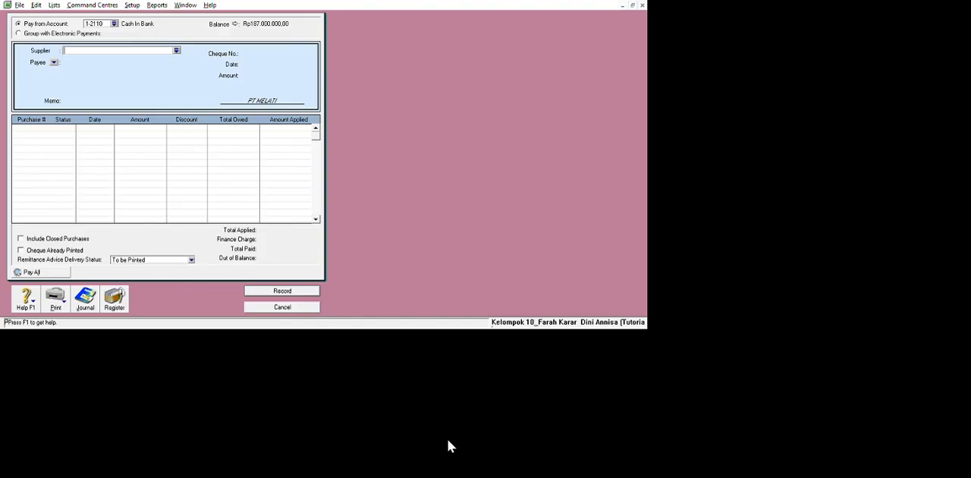
Leave bill payments and start a new item purchase bill for supplier PT Surya.
key(Escape)
click(487, 147)
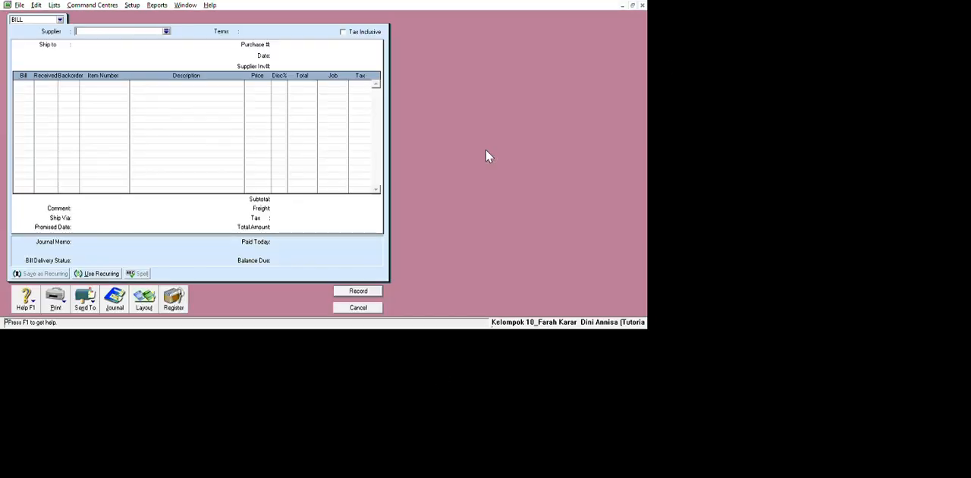
click(247, 33)
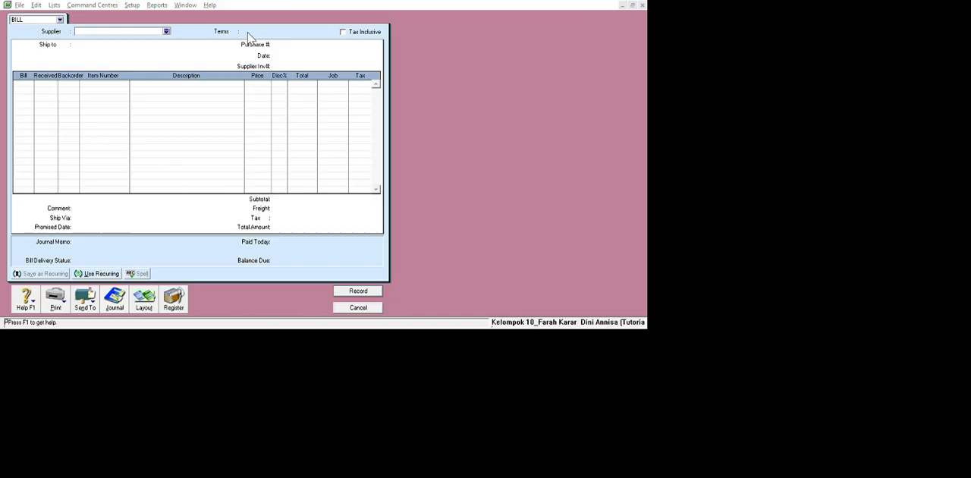
double_click(351, 168)
Date the new PT Surya bill 08/12/2017 and enter the supplier invoice number RNP3-12.
click(430, 74)
click(428, 73)
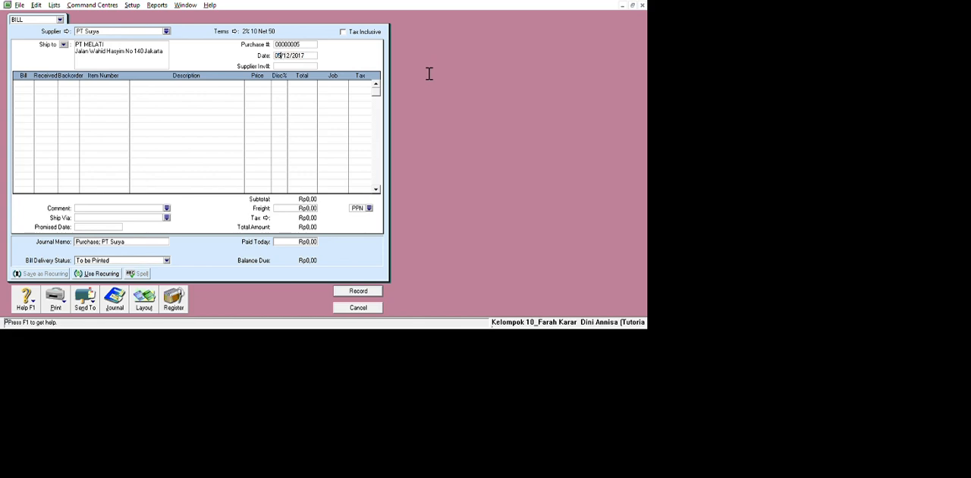
key(BackSpace)
key(BackSpace)
text(8)
click(438, 89)
text(inp3)
key(BackSpace)
key(BackSpace)
key(BackSpace)
key(BackSpace)
text(RNP3-12)
Enter a return line with a quantity of -2 for item AU-N06.
click(37, 114)
text(-2)
key(Return)
click(132, 113)
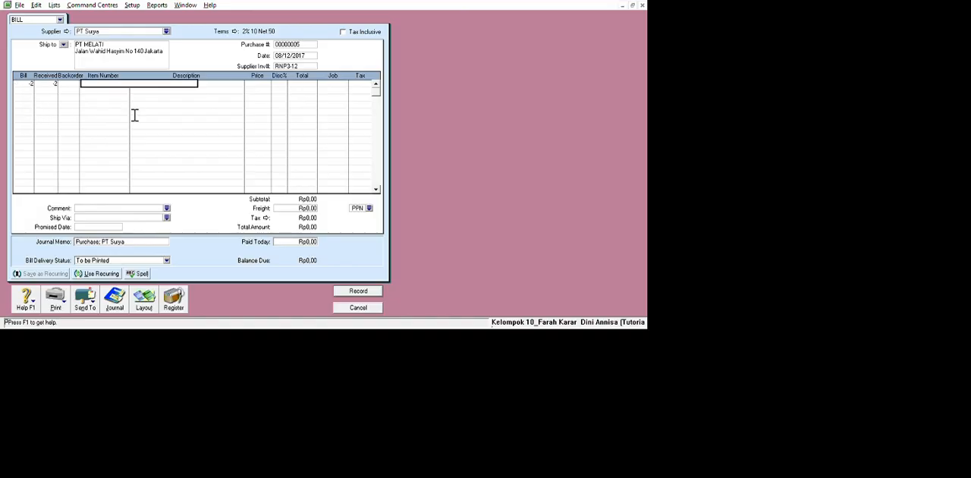
text(AU-N06)
key(Return)
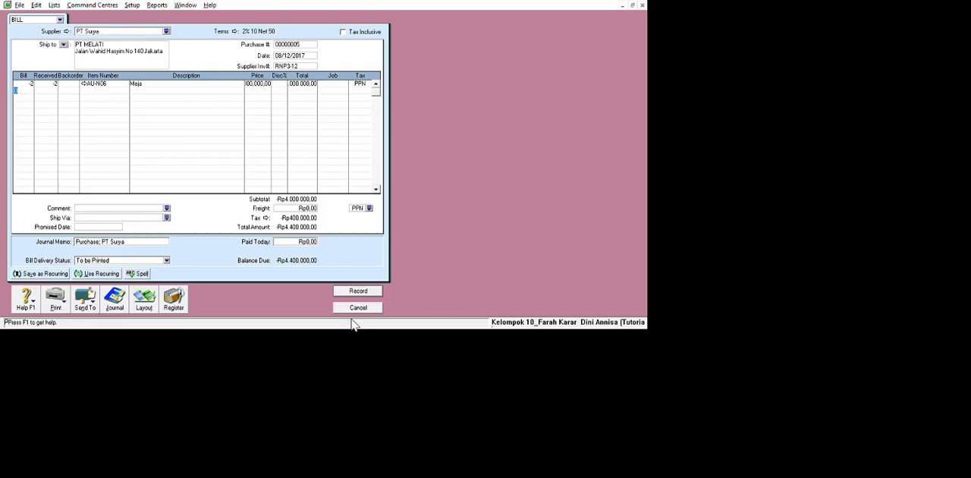
text(2)
key(Tab)
text(A)
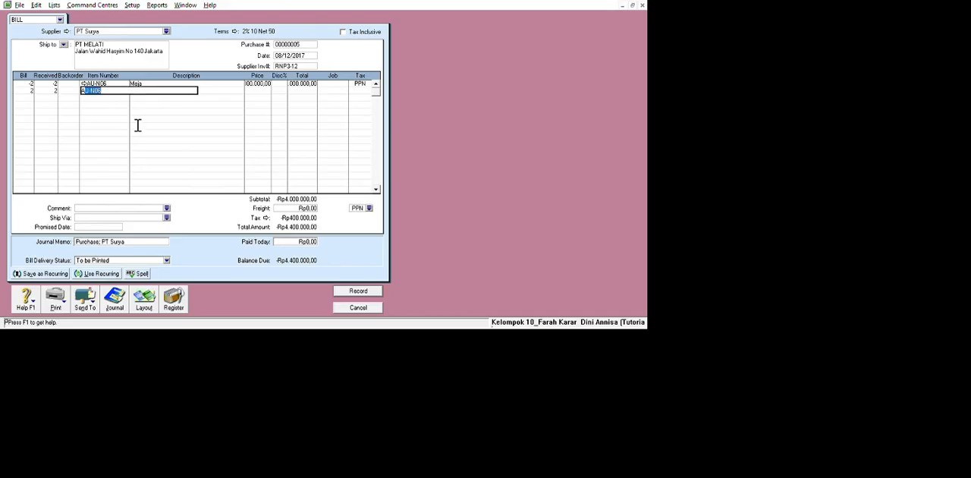
text(U)
key(BackSpace)
key(BackSpace)
key(BackSpace)
Set the second line's quantity to -2 and its item to AU-N08 for the return.
click(56, 123)
text(-2)
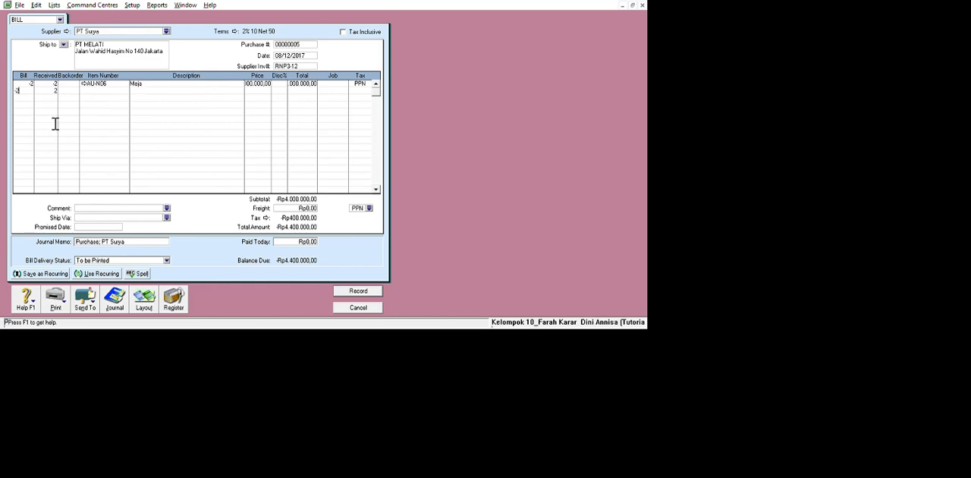
key(Tab)
text(AU-N0)
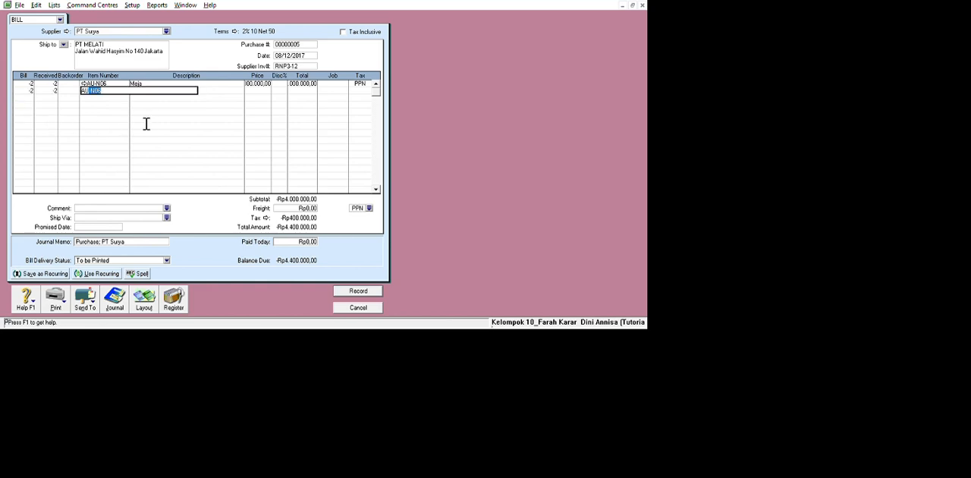
text(8)
key(Return)
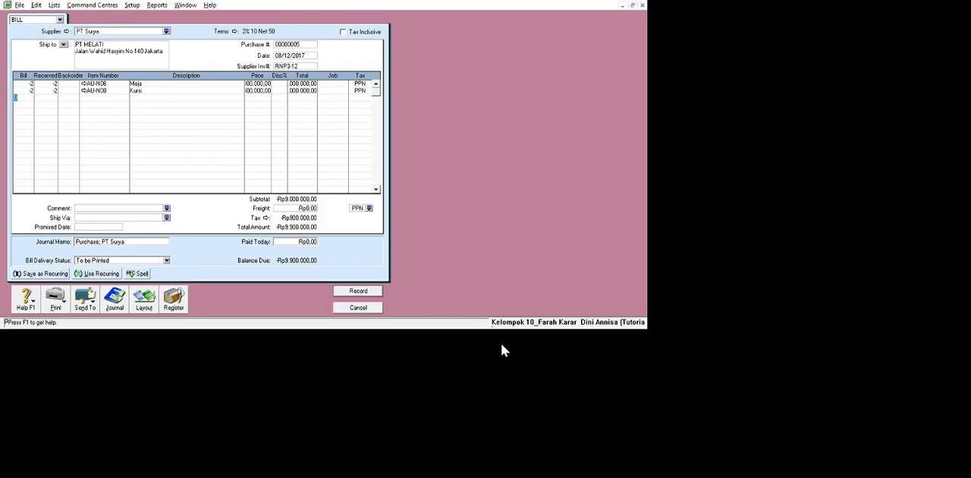
Record the PT Surya return bill and leave purchase entry.
click(510, 421)
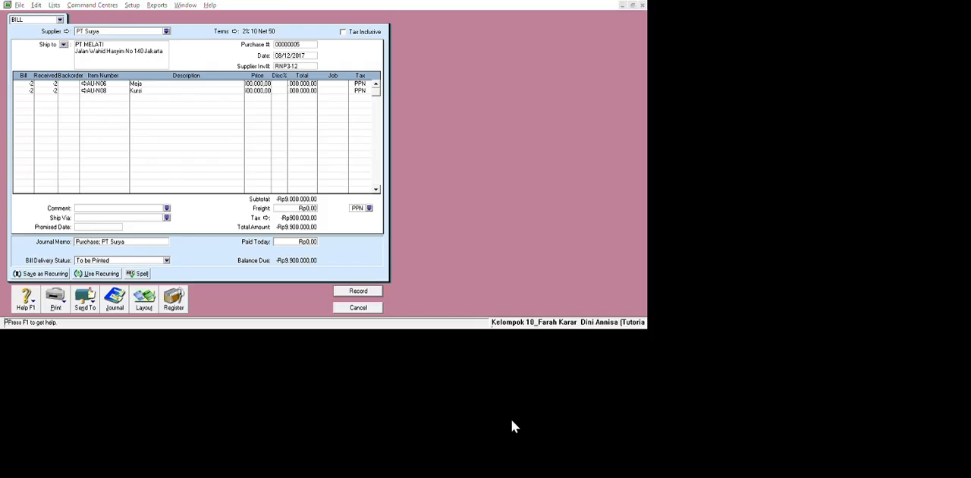
click(608, 251)
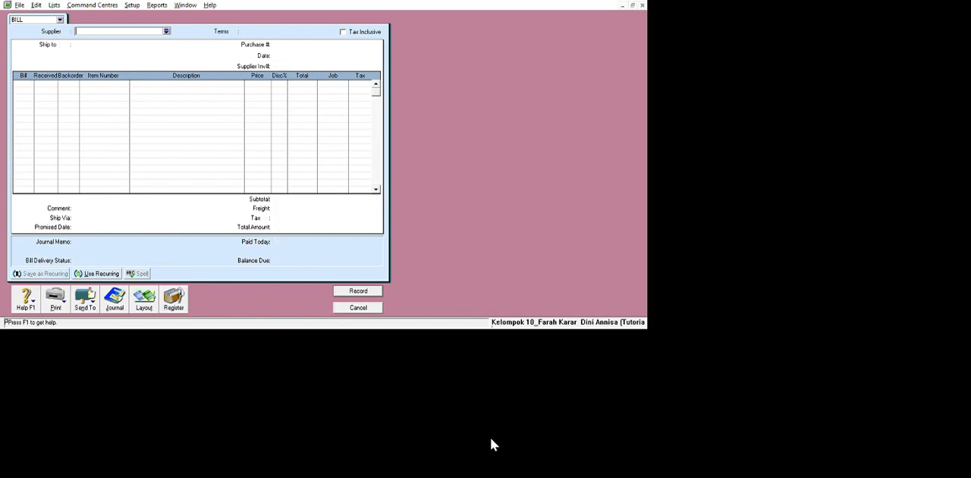
key(Escape)
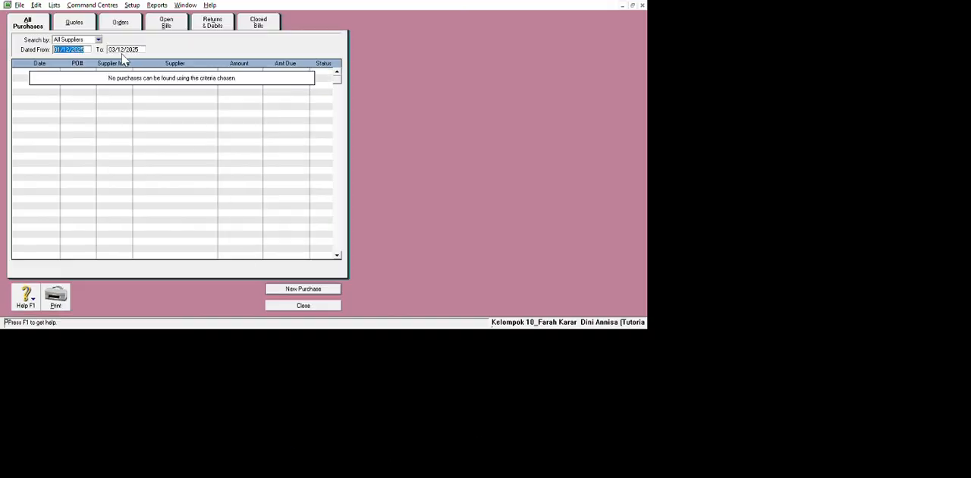
Filter the purchases register to list all suppliers' purchases dated from 01/12/2017.
key(BackSpace)
text(1/12/2017)
key(Tab)
text(1)
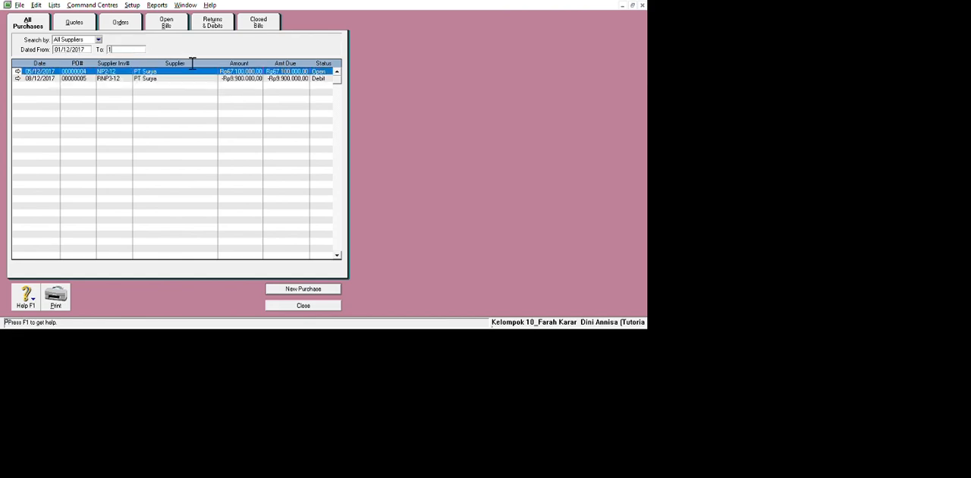
text(1/12/2025)
Apply the full PT Surya return debit to the purchase dated 05/12/2017, dating the settlement 05/12/2017, and record it.
click(213, 22)
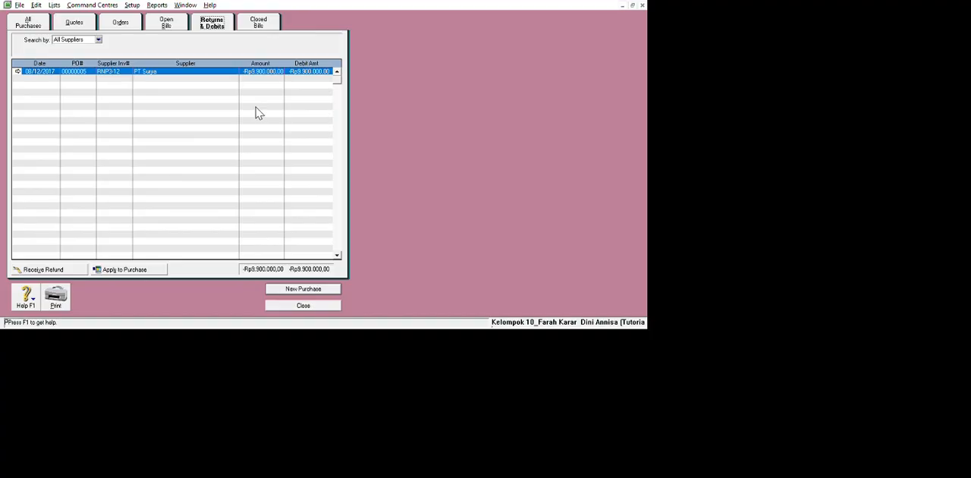
click(189, 385)
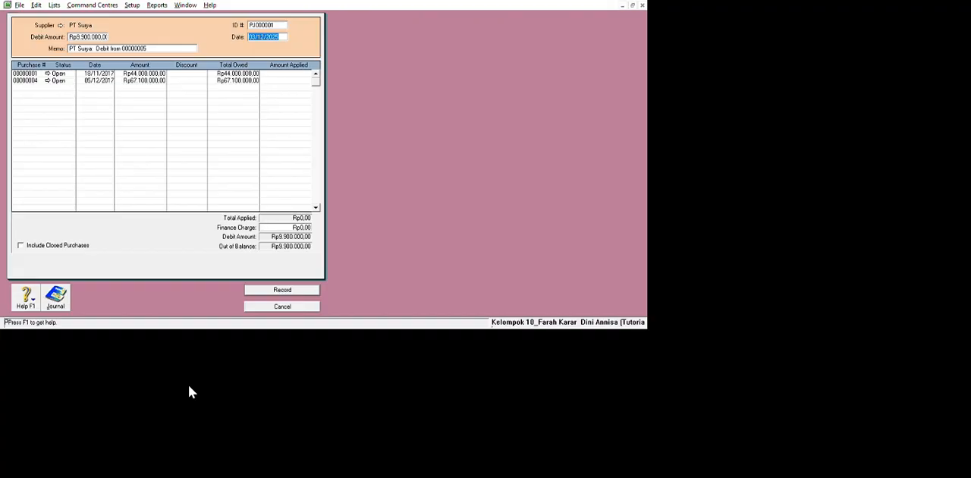
key(BackSpace)
text(5/12/2017)
key(Tab)
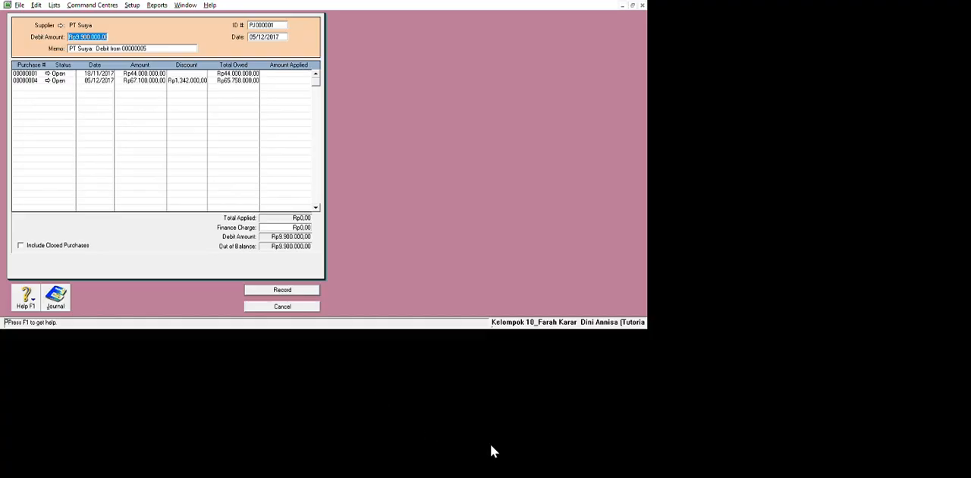
key(Tab)
key(Tab)
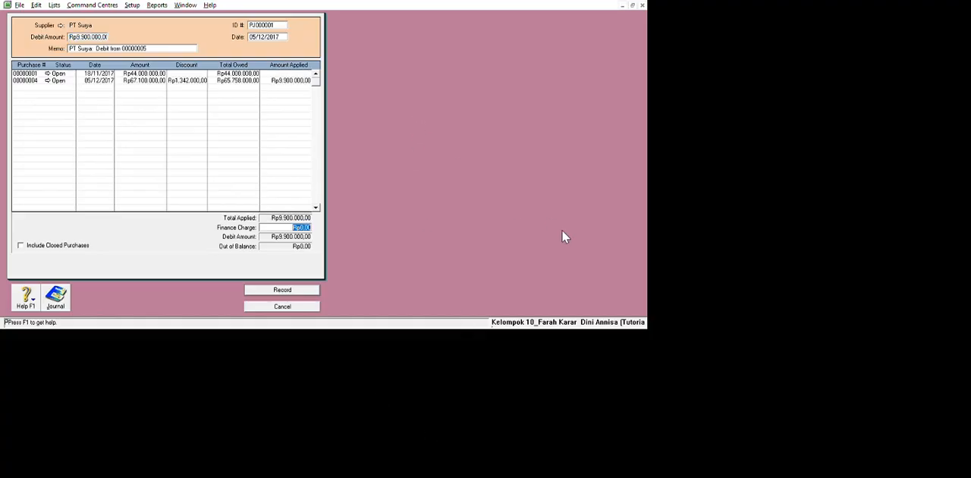
key(Return)
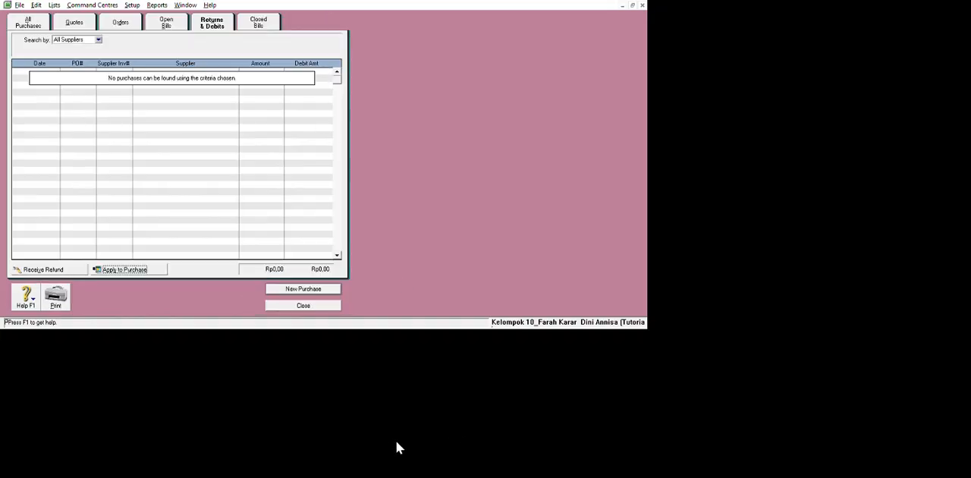
Close the purchases register and start a 22.000.000 bill payment to supplier PT Nusantara dated 12/12/2017.
click(405, 446)
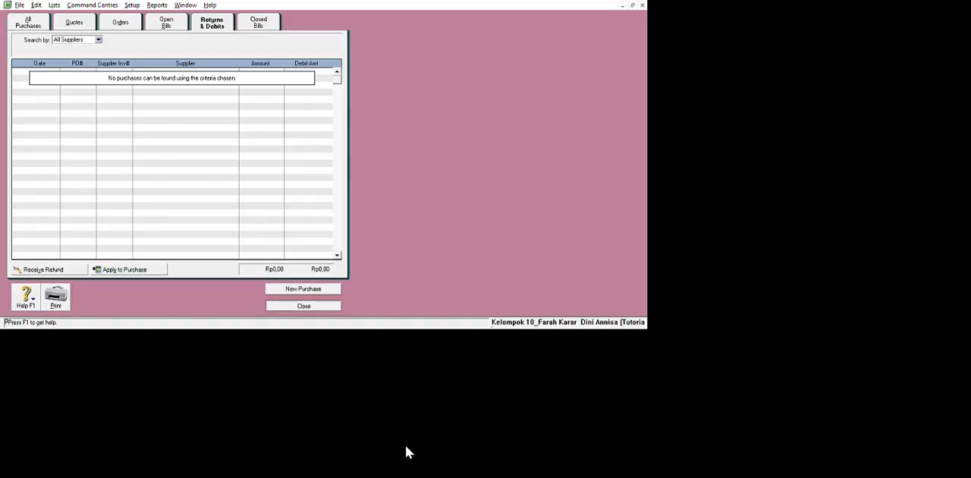
click(520, 438)
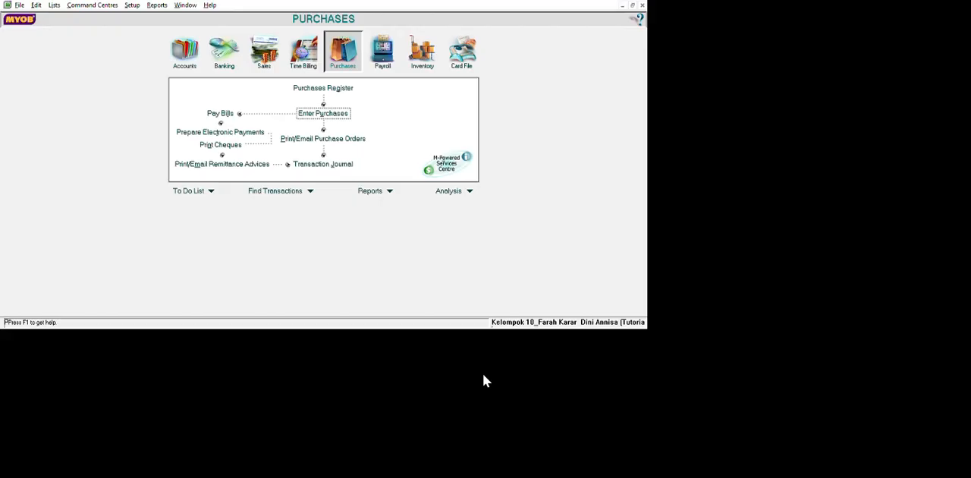
click(333, 169)
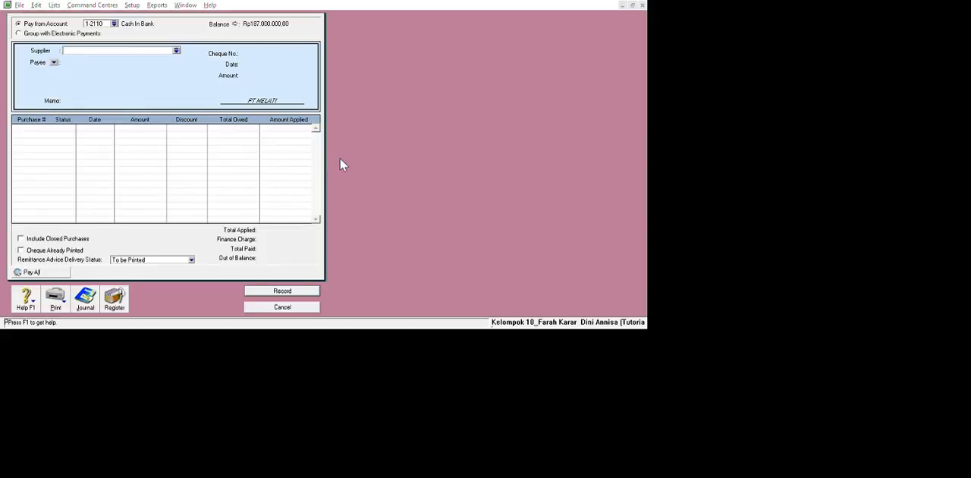
key(Return)
double_click(379, 87)
text(12/12/2017)
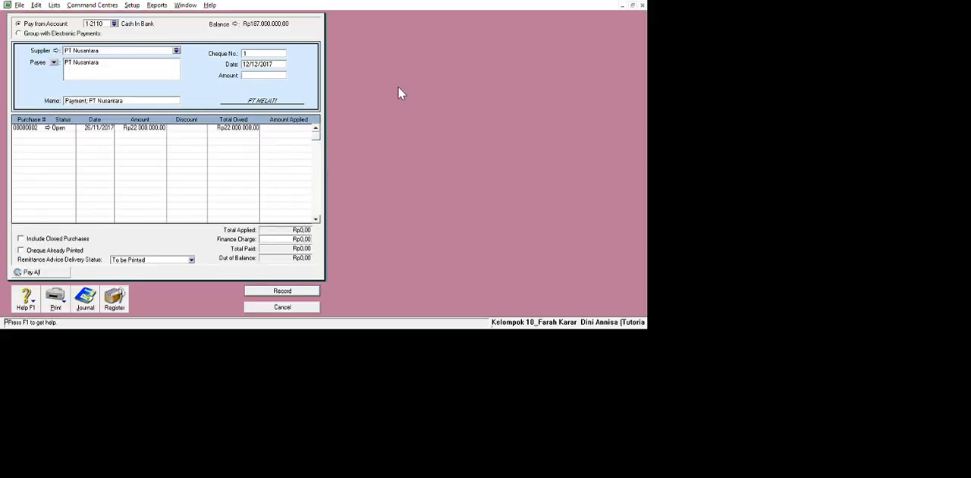
key(Tab)
text(22.000.000)
Set the payment's cheque number to BKK12-2 and apply the full amount to the purchase dated 26/11/2017.
double_click(385, 72)
text(BKK12-2)
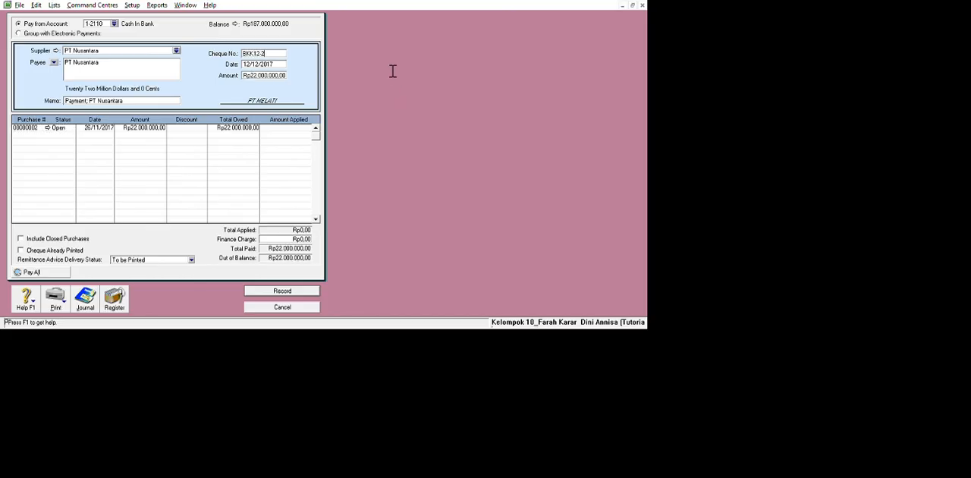
click(446, 188)
key(Tab)
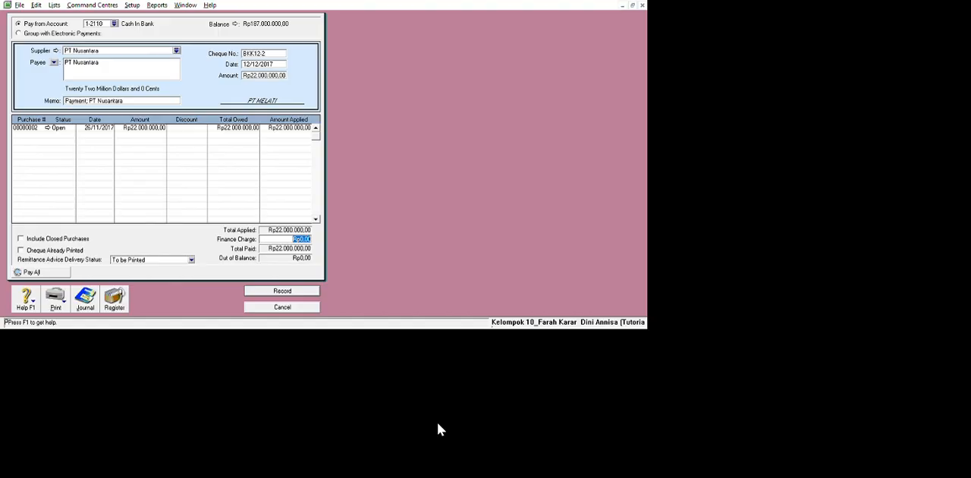
Revise the cheque number of the PT Nusantara payment, record the payment and leave bill payments.
click(257, 53)
click(256, 53)
key(BackSpace)
key(BackSpace)
key(BackSpace)
text(C)
click(269, 290)
click(273, 307)
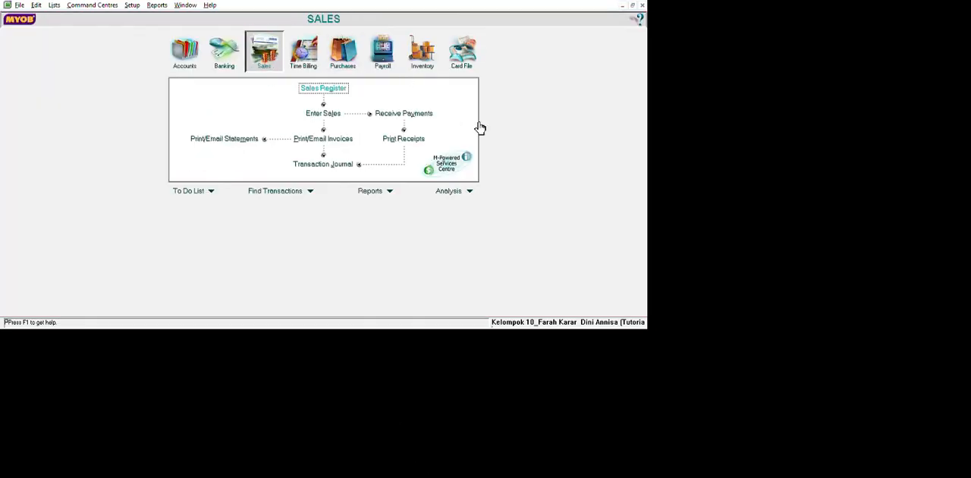
click(323, 113)
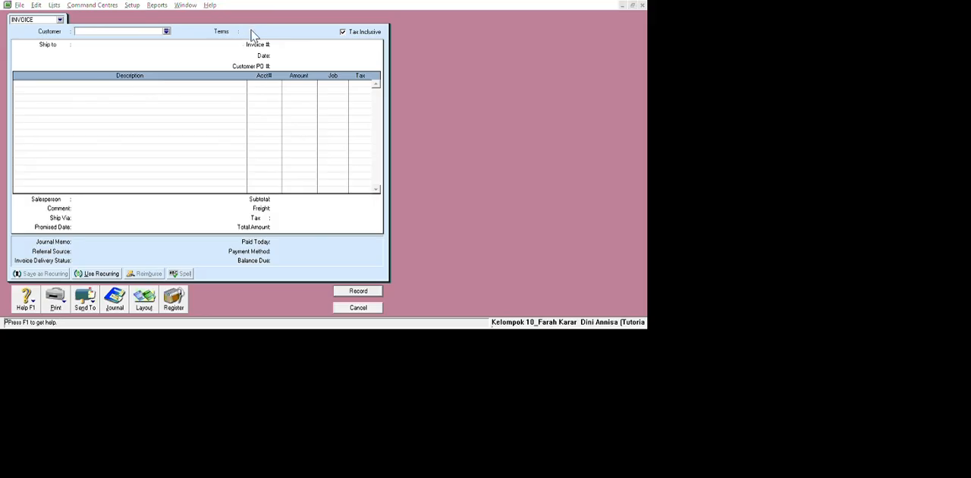
double_click(387, 171)
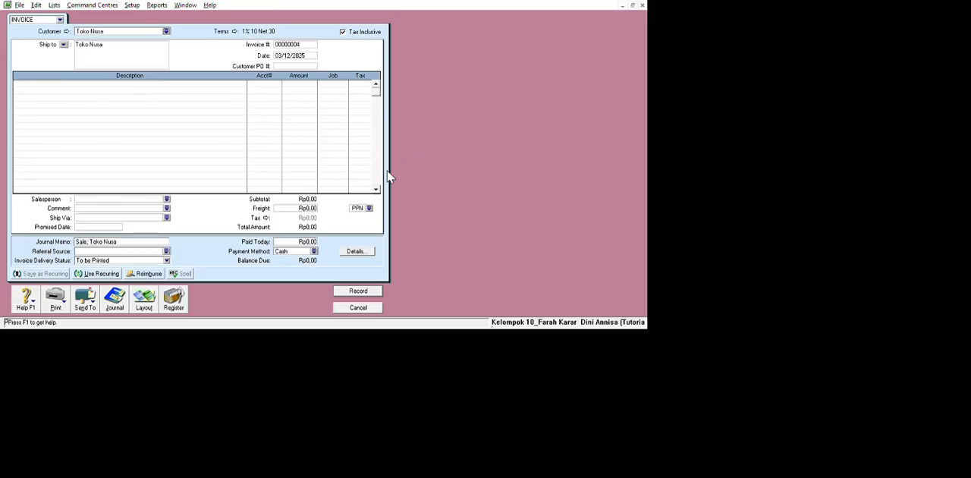
key(Tab)
key(Tab)
text(12/12/2017)
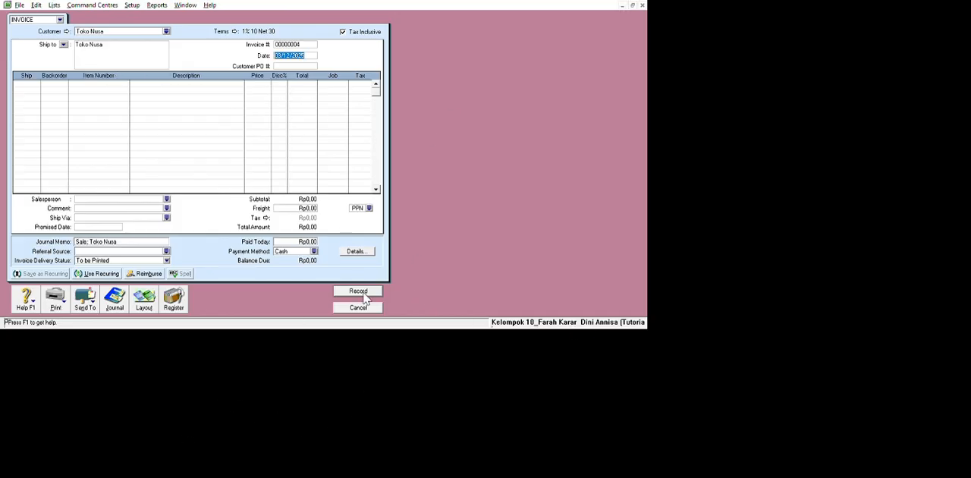
click(39, 108)
text(8)
click(125, 111)
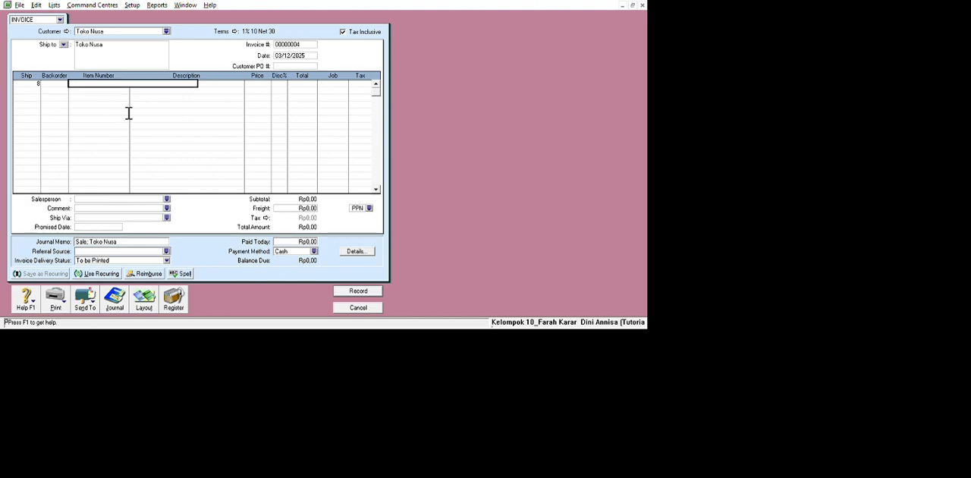
key(Tab)
key(Return)
text(2500000)
key(Tab)
key(Tab)
key(Tab)
key(Tab)
key(Tab)
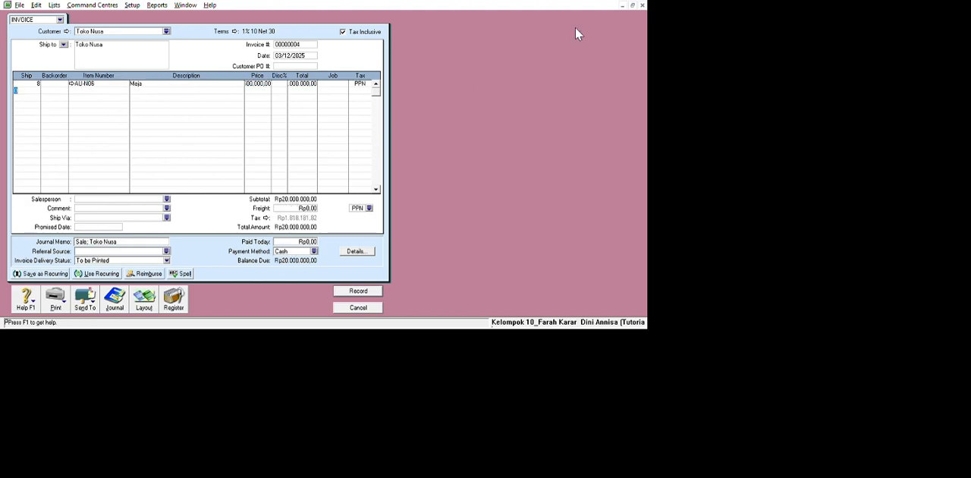
click(343, 32)
click(358, 307)
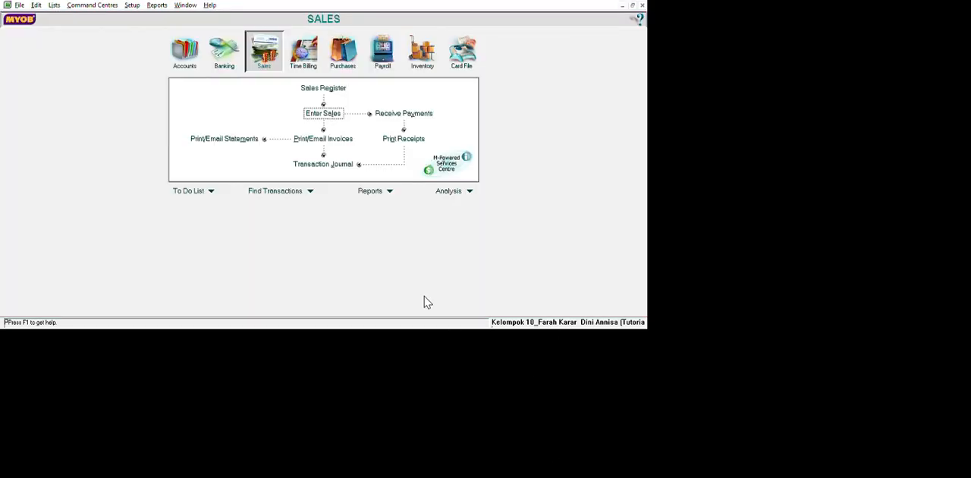
Start a new sales invoice in the item layout with tax-inclusive pricing turned off.
click(323, 113)
click(343, 32)
click(226, 428)
click(574, 318)
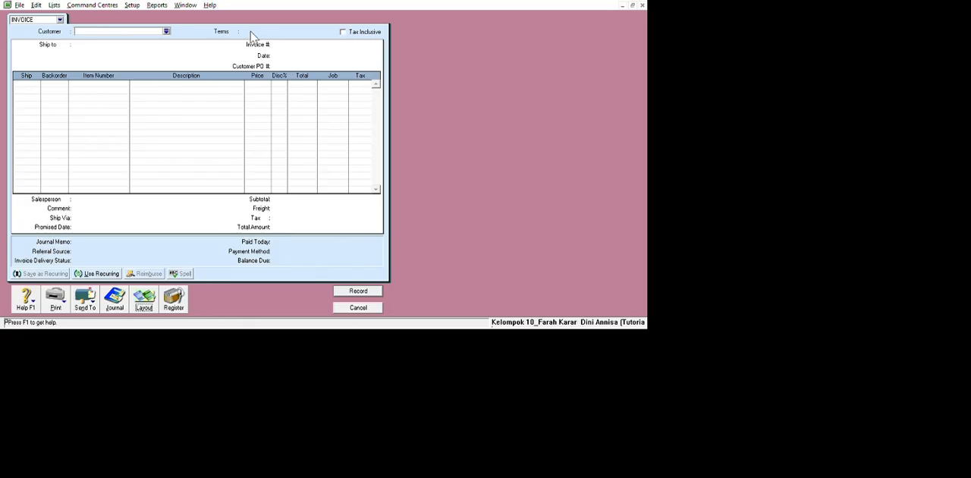
Set the invoice's customer to Toko Nusa and its date to 12/12/2017.
click(250, 35)
double_click(335, 170)
click(470, 74)
key(BackSpace)
text(12/12/2017)
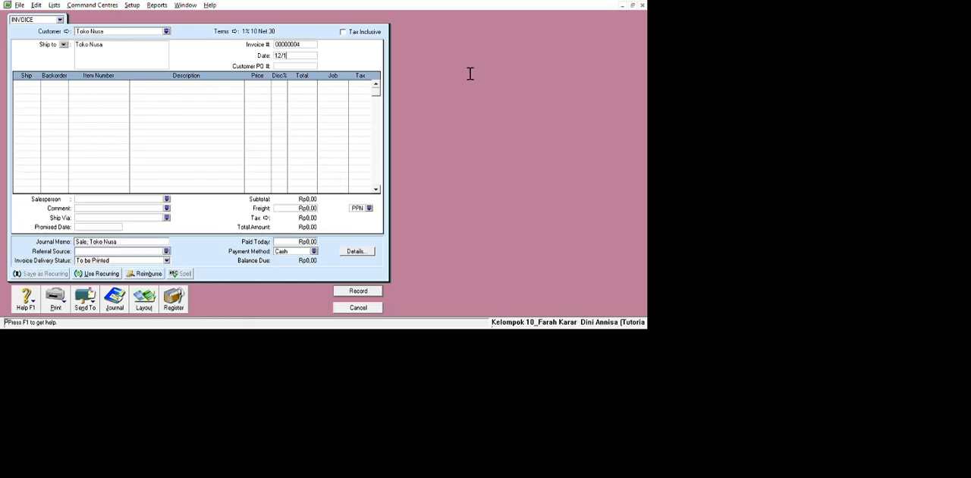
Enter an invoice line for 8 units of item AU-N06 at a price of 2500000 each.
key(Tab)
key(Tab)
text(8)
key(Tab)
key(Tab)
text(AU-N06)
key(Tab)
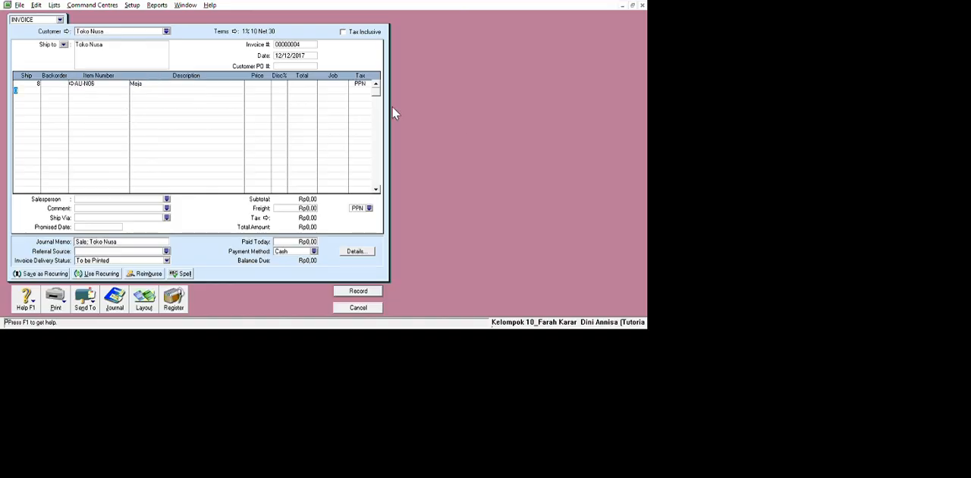
click(256, 84)
text(2500000)
key(Tab)
Set the invoice's freight charge to 600000.
click(475, 300)
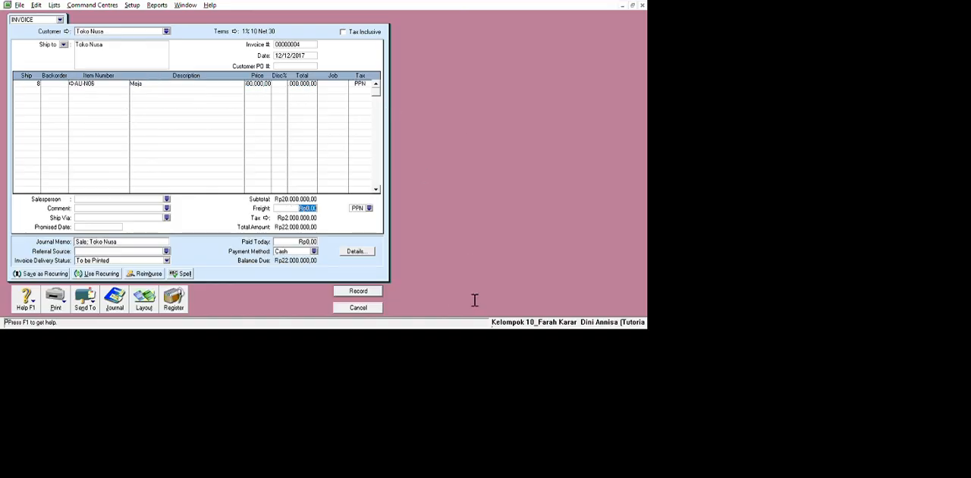
text(600000)
key(Tab)
Add a second line for 8 units of AU-N08 at 3000000 each and set the freight tax code to N-T.
click(54, 130)
text(8)
key(Tab)
key(Tab)
text(AU-N08)
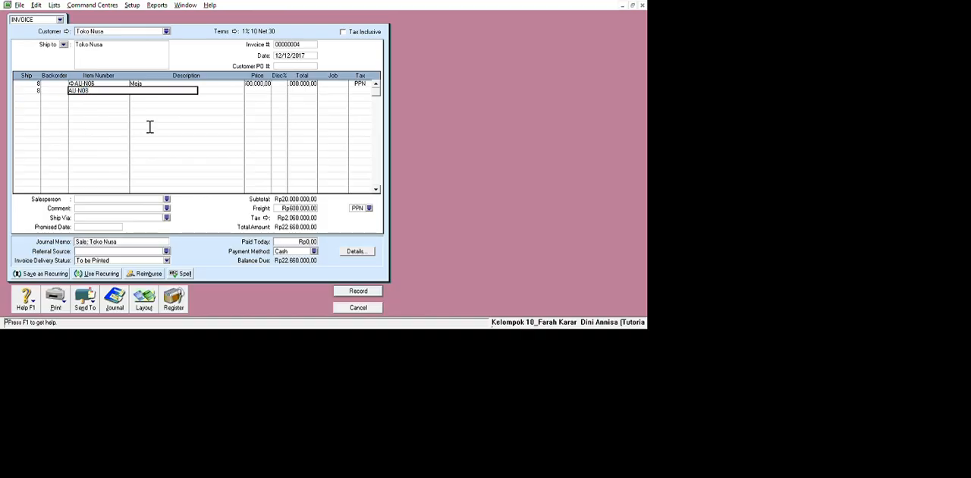
key(Tab)
text(3000000)
key(Tab)
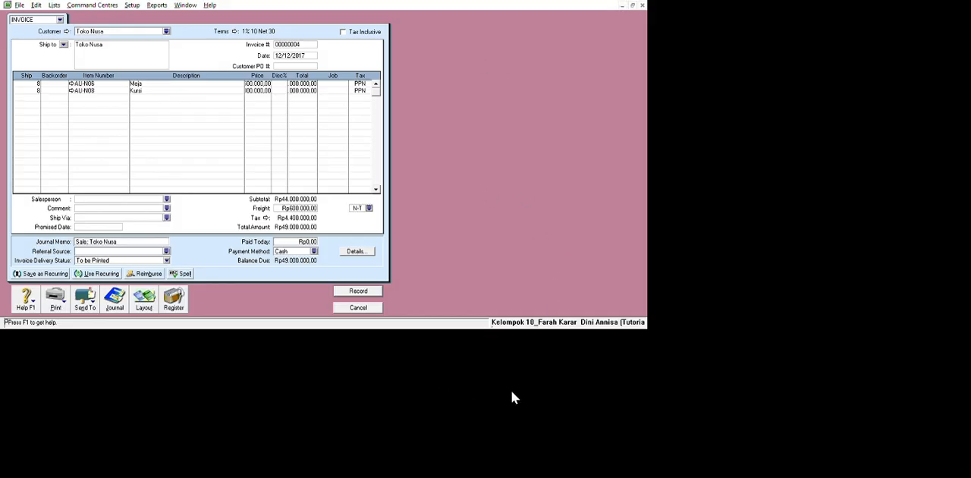
Record the Toko Nusa invoice and leave sales entry.
click(592, 254)
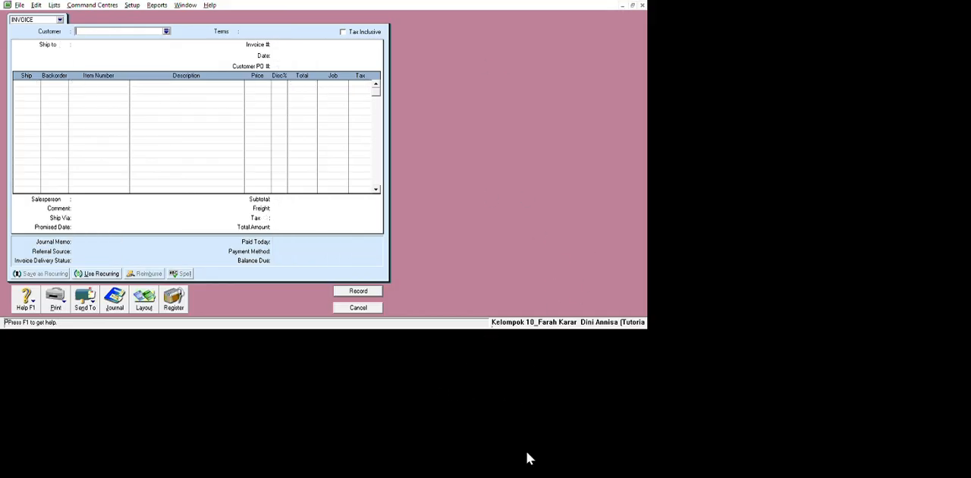
key(Escape)
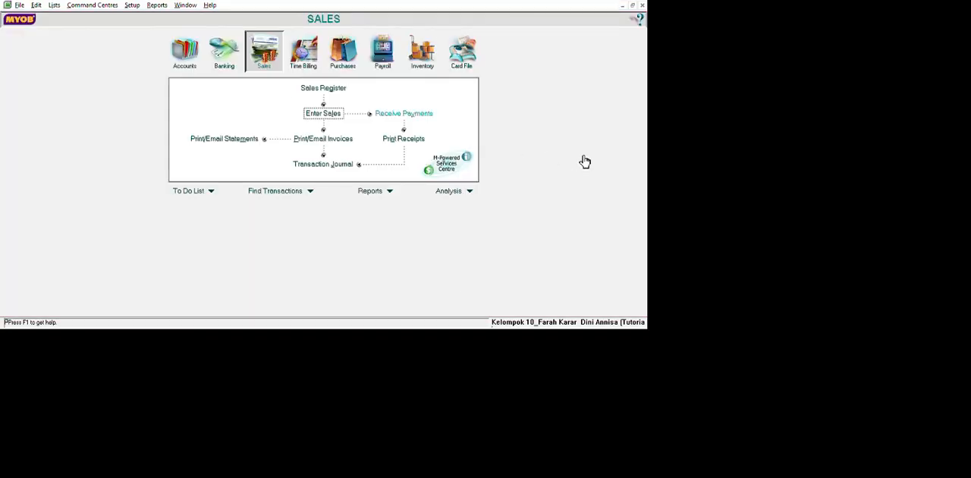
Start a received payment from customer Toko Nusa dated 12/12/2017.
click(403, 113)
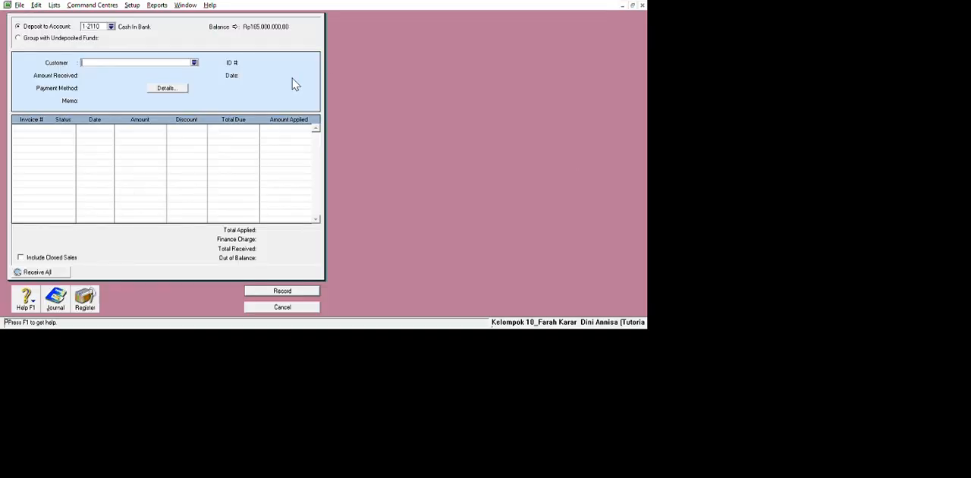
double_click(356, 159)
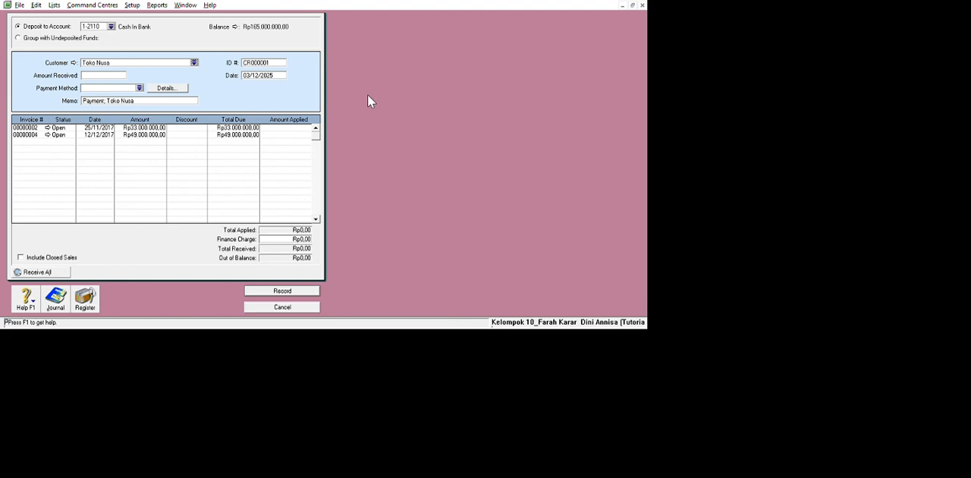
drag(393, 102, 255, 133)
text(12/12/2017)
key(Tab)
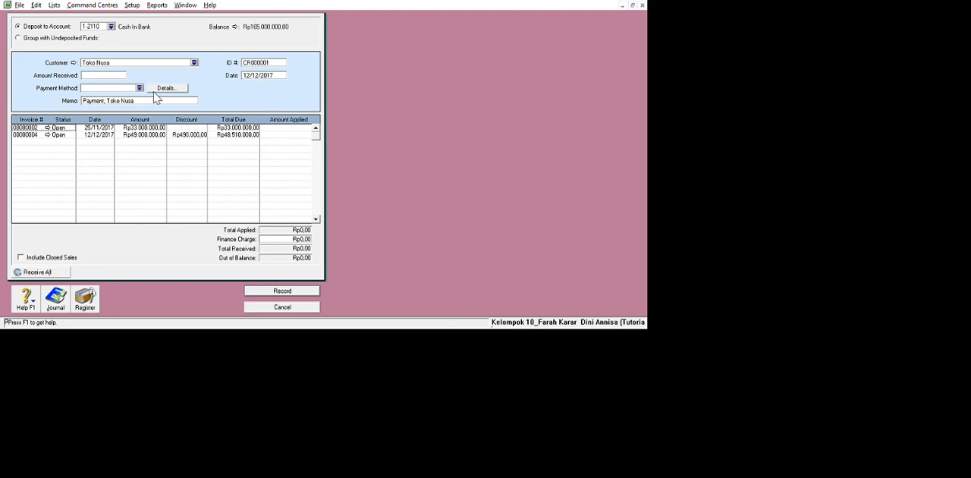
Set the amount received from Toko Nusa to Rp33.000.000.
key(Tab)
text(330000)
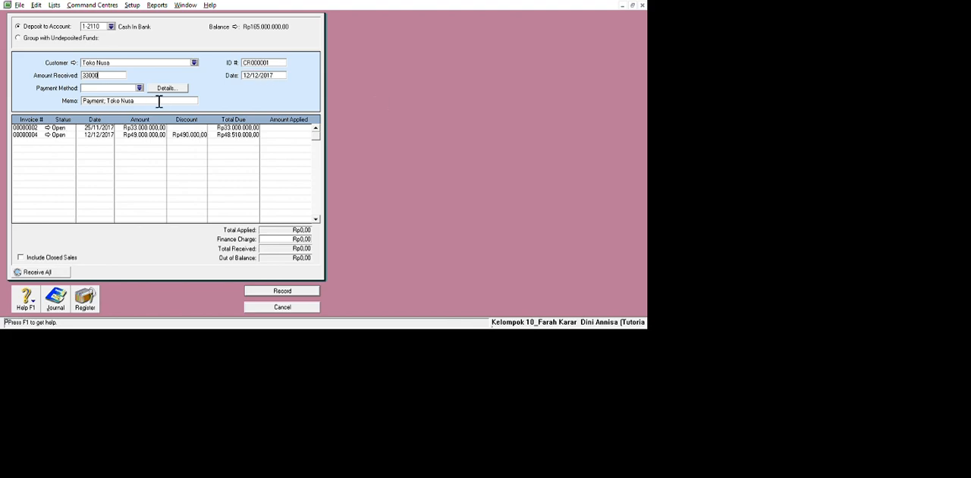
text(00)
key(Tab)
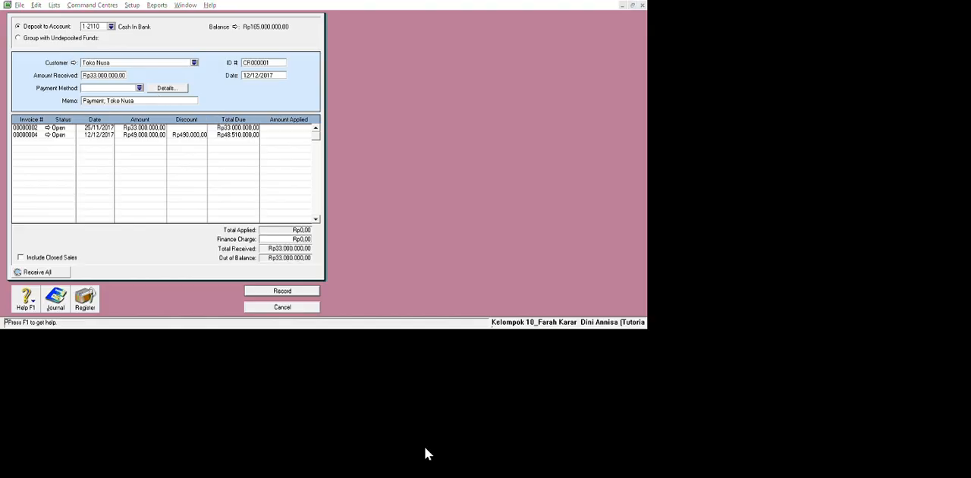
Set the ID number of the Toko Nusa receipt to BKM12-3.
double_click(399, 85)
key(BackSpace)
text(BKM12-3)
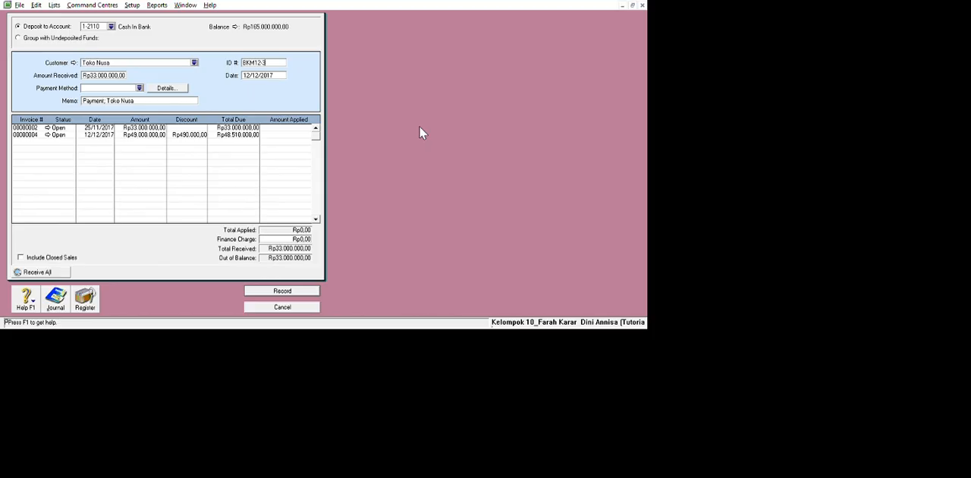
Apply the Rp33.000.000 to Toko Nusa's invoice dated 25/11/2017, record the receipt and leave received payments.
click(184, 104)
click(426, 183)
key(Tab)
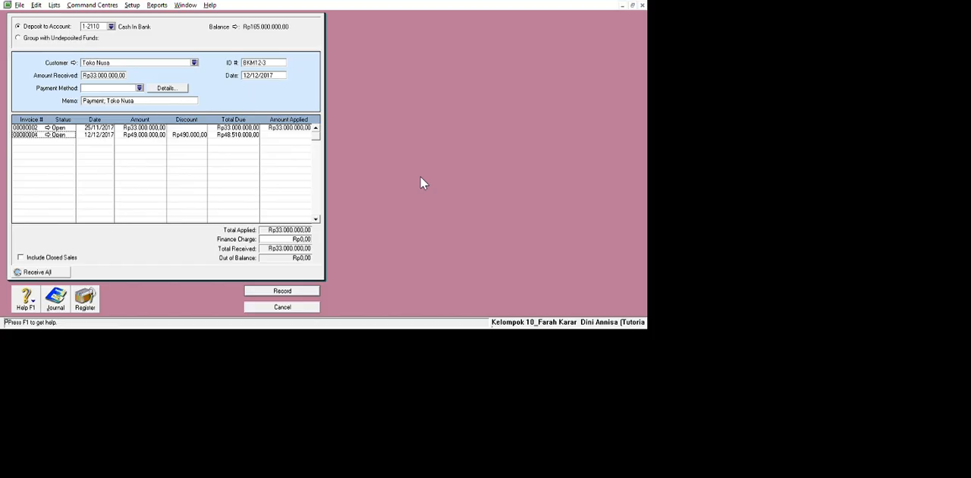
click(435, 419)
click(431, 451)
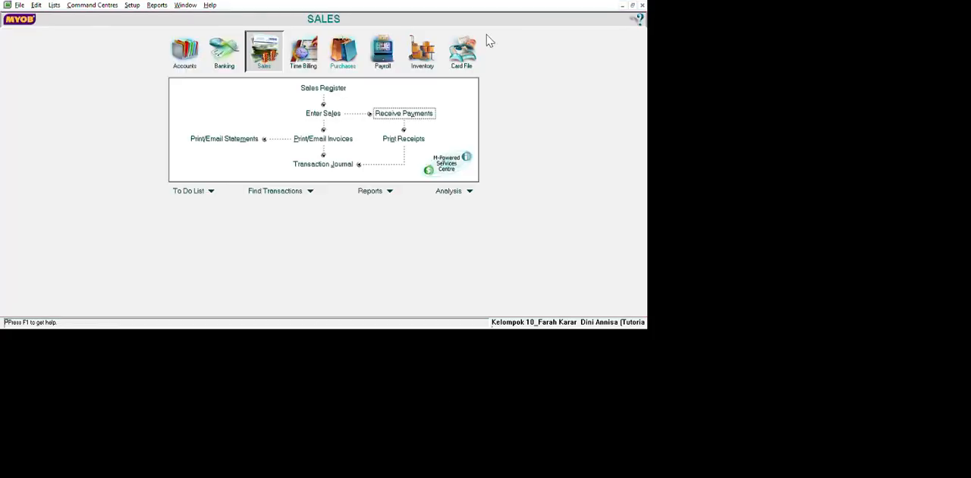
Start a new sales invoice for the customer Cash Customer.
click(476, 158)
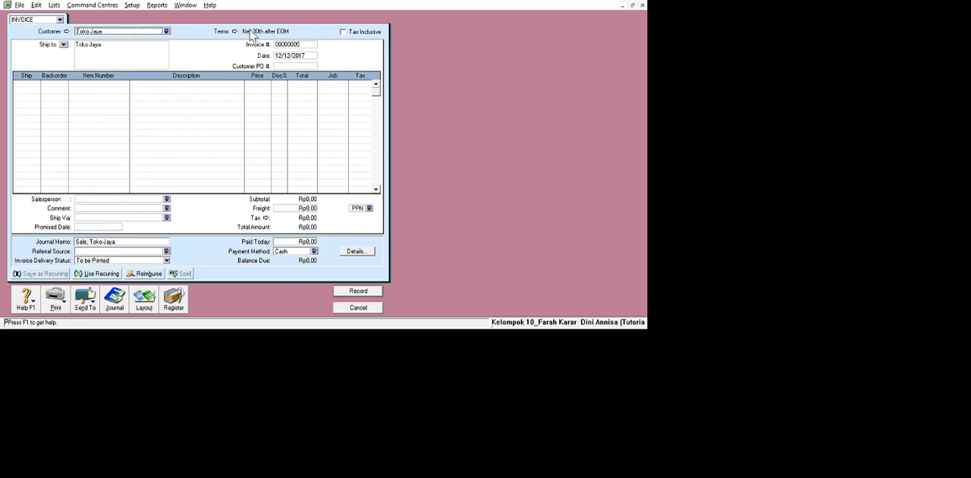
drag(76, 31, 189, 37)
text(c)
key(BackSpace)
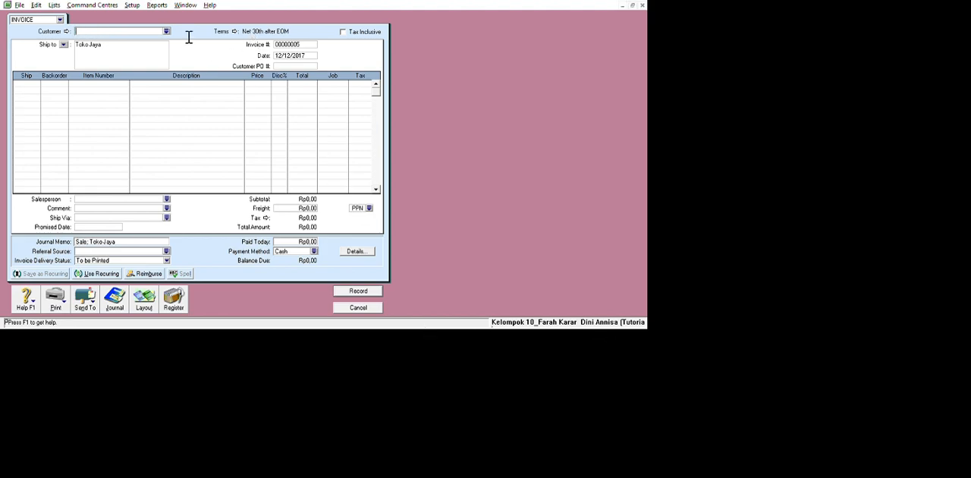
text(Cash Customer)
key(Return)
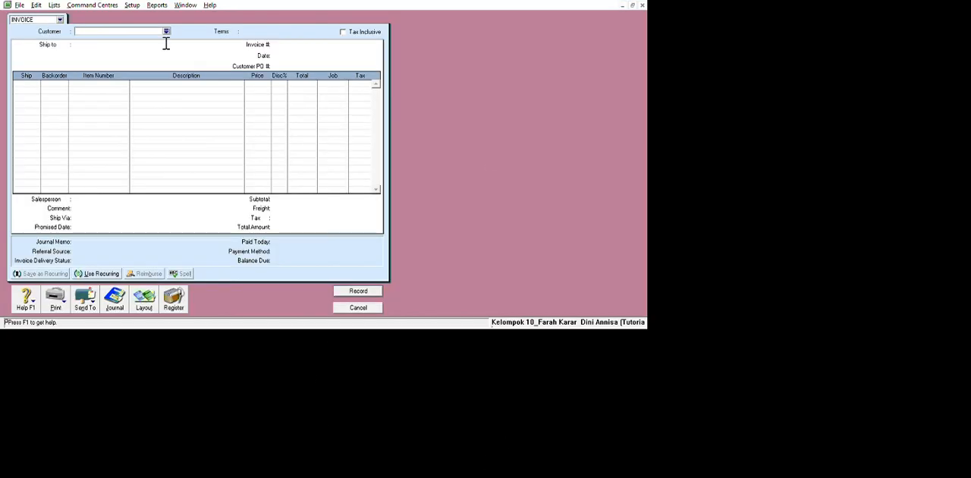
text(Cash Customer)
key(Tab)
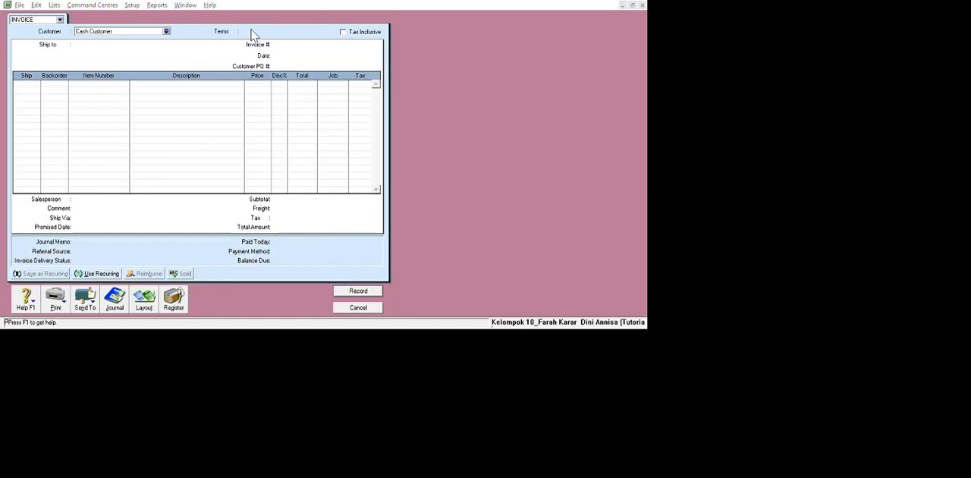
key(Tab)
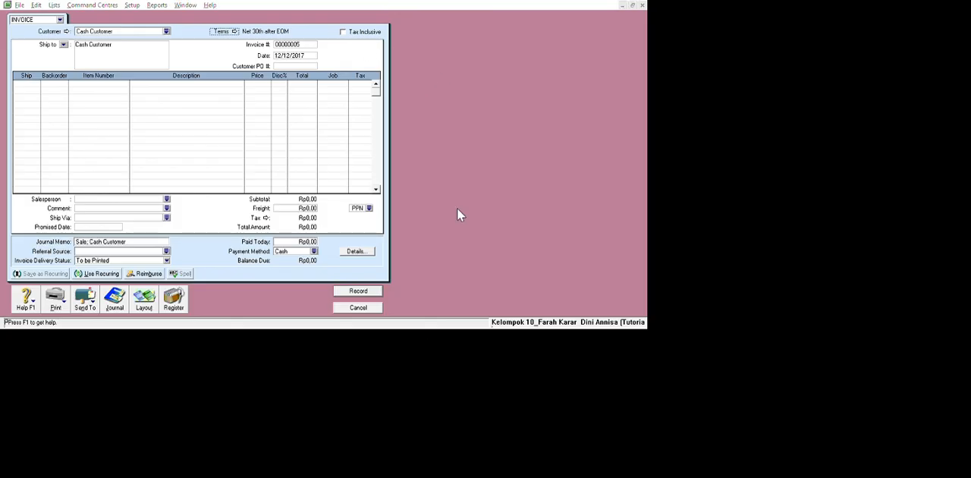
Set the invoice's payment terms to C.O.D. and its number to NK12-1.
click(627, 339)
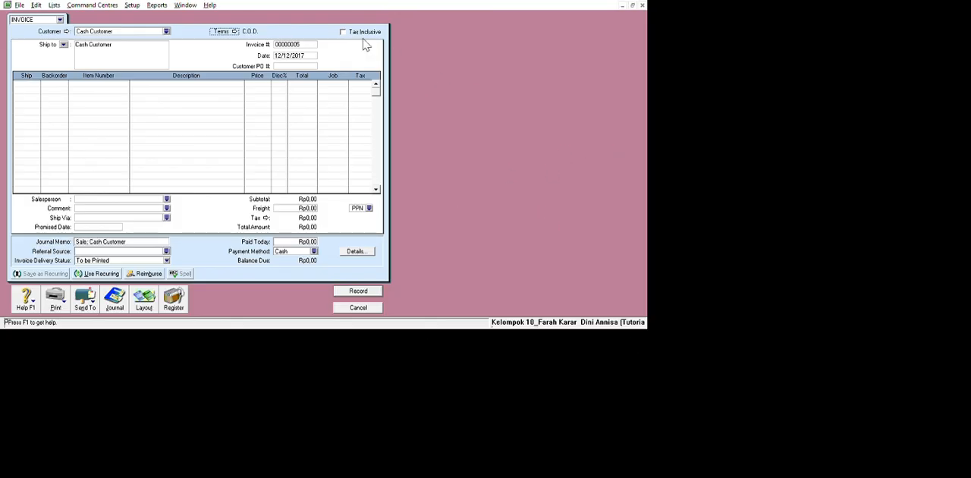
click(353, 37)
click(669, 330)
click(433, 76)
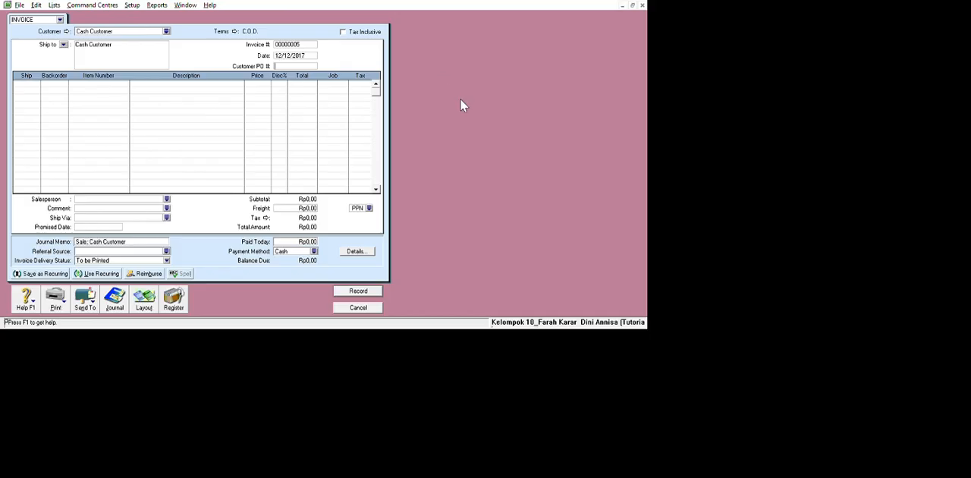
key(shift+Tab)
text(NK12-1)
key(Tab)
Add an invoice line for 20 units of AU-N06 (Meja) at a price of 2500000 each.
click(39, 115)
text(20)
key(Return)
double_click(119, 105)
click(258, 84)
text(2500000)
key(Return)
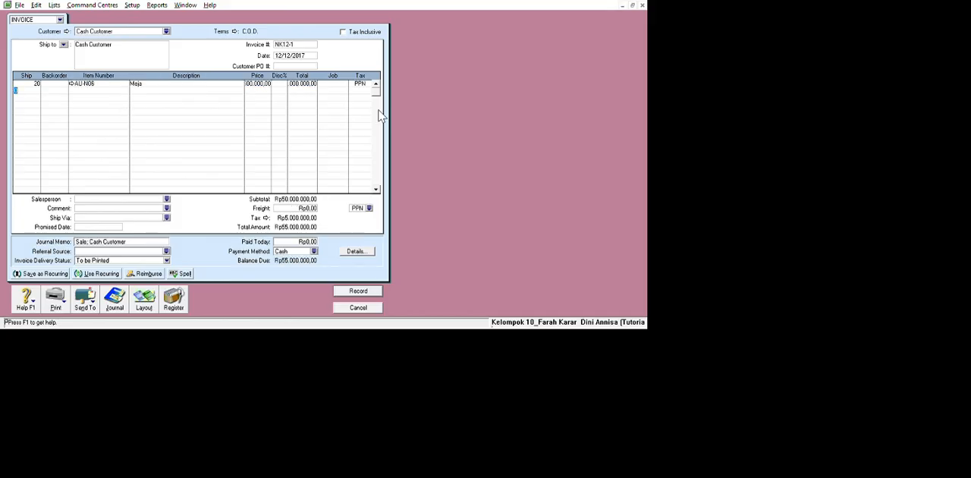
Add a second invoice line for 20 units of AU-N08 (Kursi).
text(20)
click(117, 129)
text(AU-N08)
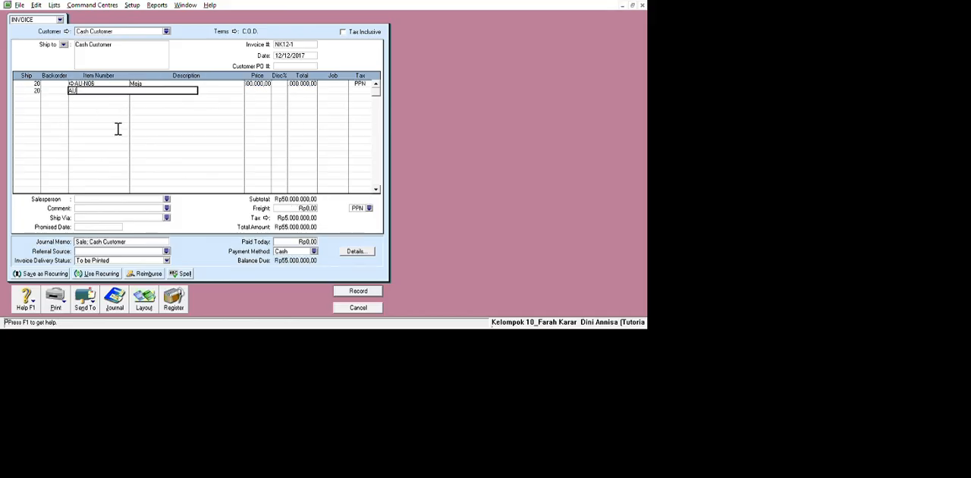
key(Return)
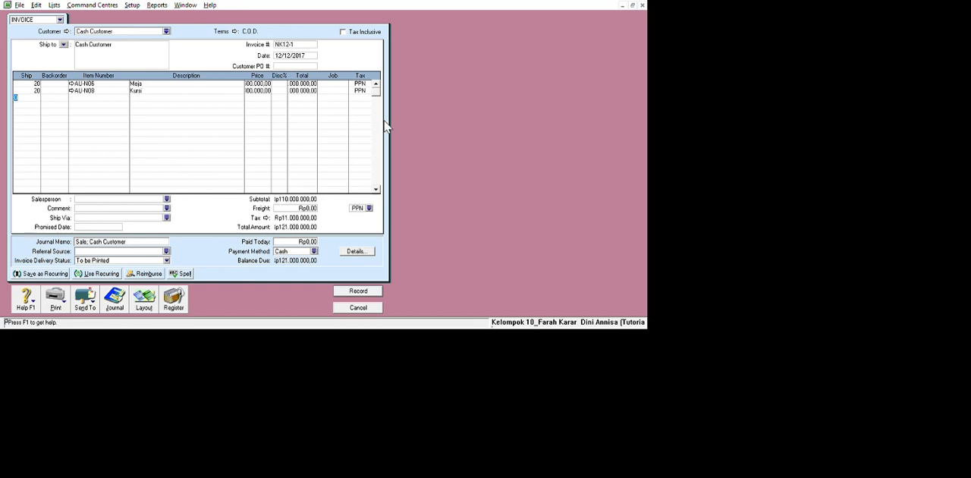
Add 1000000 freight to the invoice and set the freight tax code to N-T.
key(Tab)
text(1000000)
key(Tab)
text(N-T122000000)
Enter 122000000 as paid today, record the Cash Customer invoice and leave sales entry.
key(Tab)
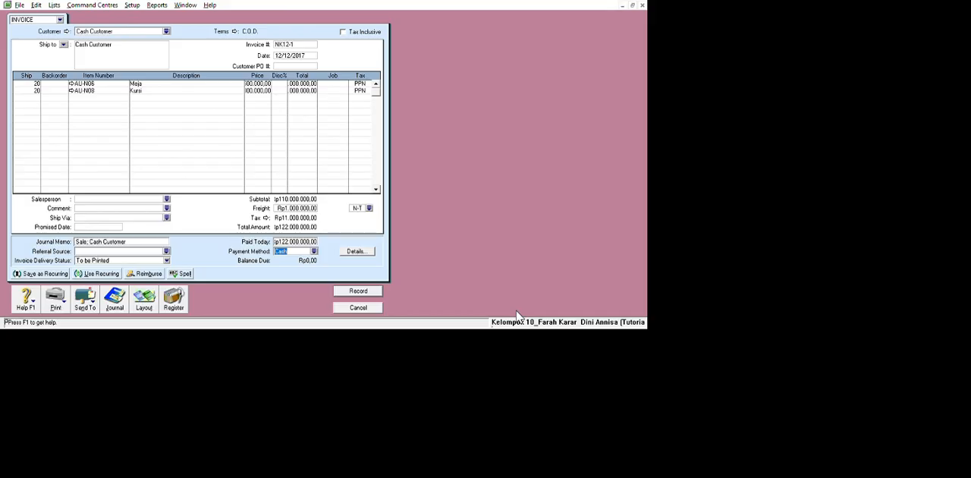
key(Return)
key(Escape)
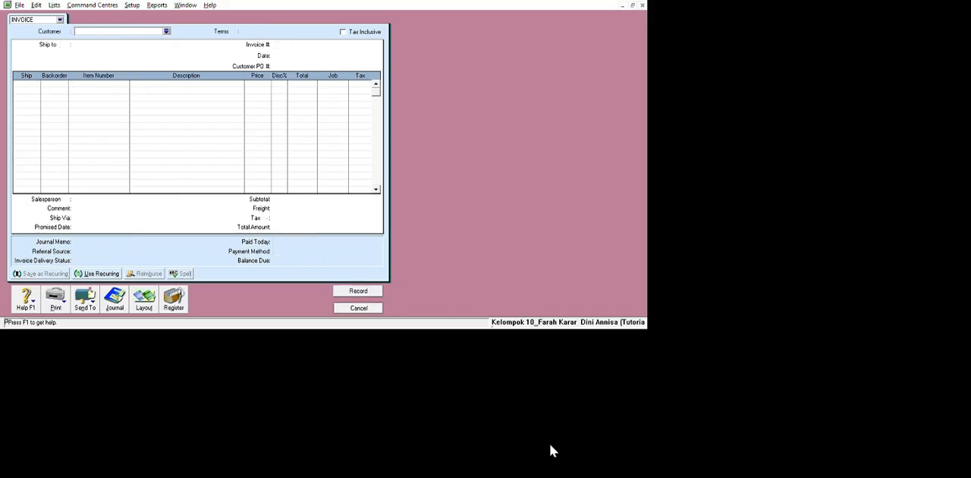
Start a Spend Money transaction in Banking, paid from account 1-2110 Cash In Bank.
click(223, 50)
click(224, 93)
click(115, 24)
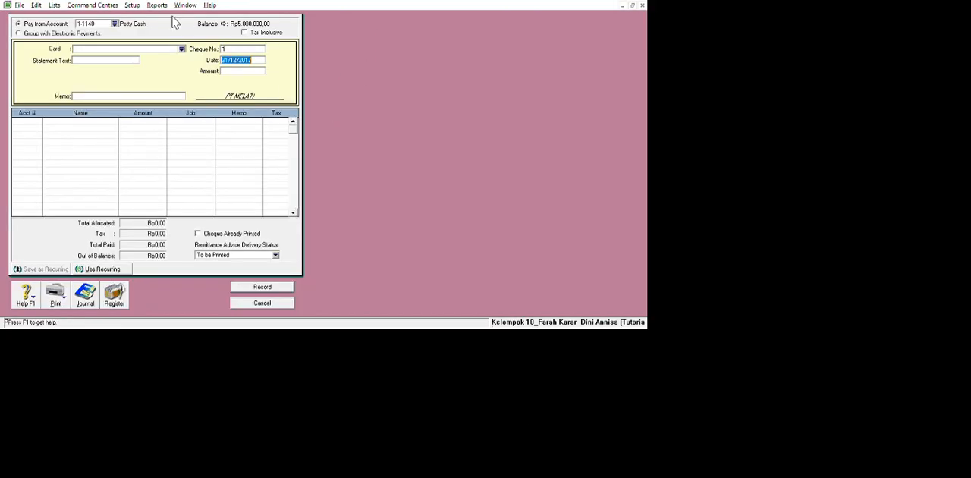
double_click(413, 200)
Date the payment 31/12/2017 and set its cheque number to C12-6.
click(249, 49)
key(Tab)
key(BackSpace)
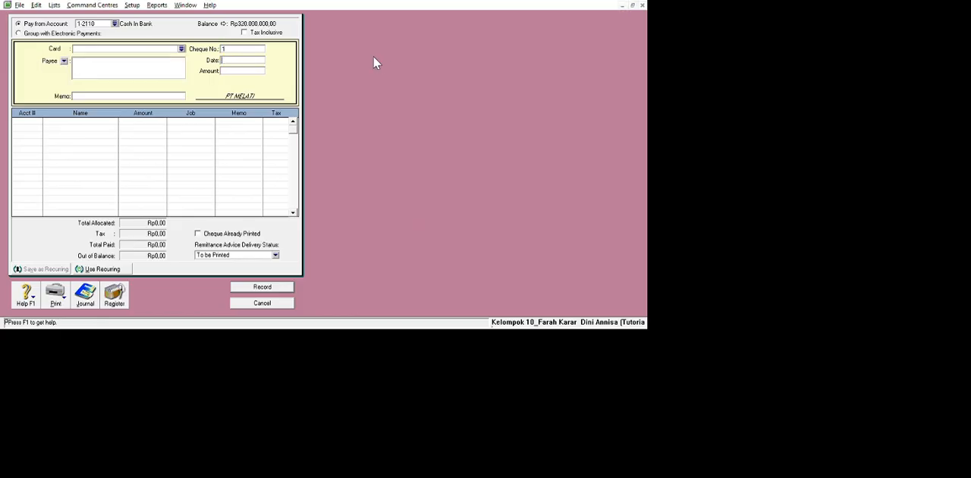
text(12/12/2017)
key(BackSpace)
key(BackSpace)
key(BackSpace)
key(BackSpace)
key(BackSpace)
key(BackSpace)
key(BackSpace)
key(BackSpace)
key(BackSpace)
key(BackSpace)
click(351, 67)
text(C12-6)
Enter the payment memo "Angsuran Pinjaman (Bank Mandiri Loan) Bulan Desember 2017".
key(Tab)
key(Tab)
key(Tab)
text(Angsuran Pinjaman (Ban)
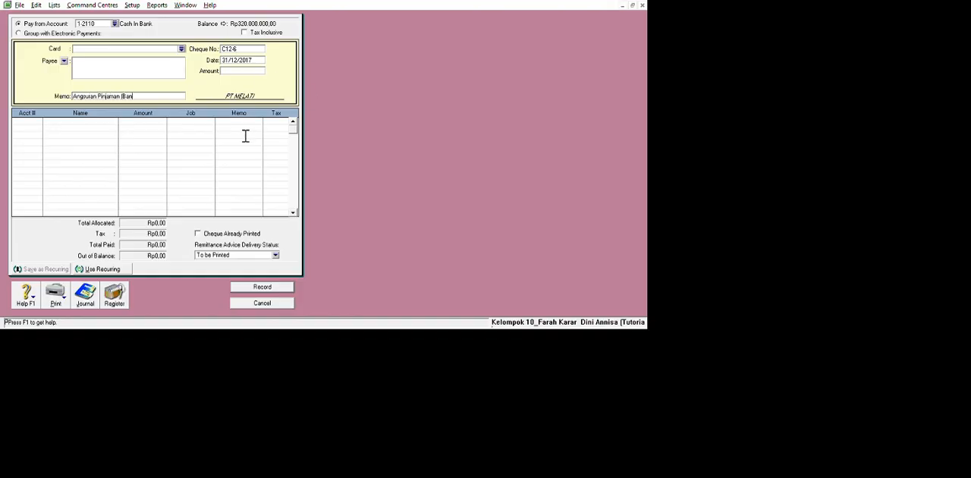
text(k Mandiri Loan) Bulan Desember 2017)
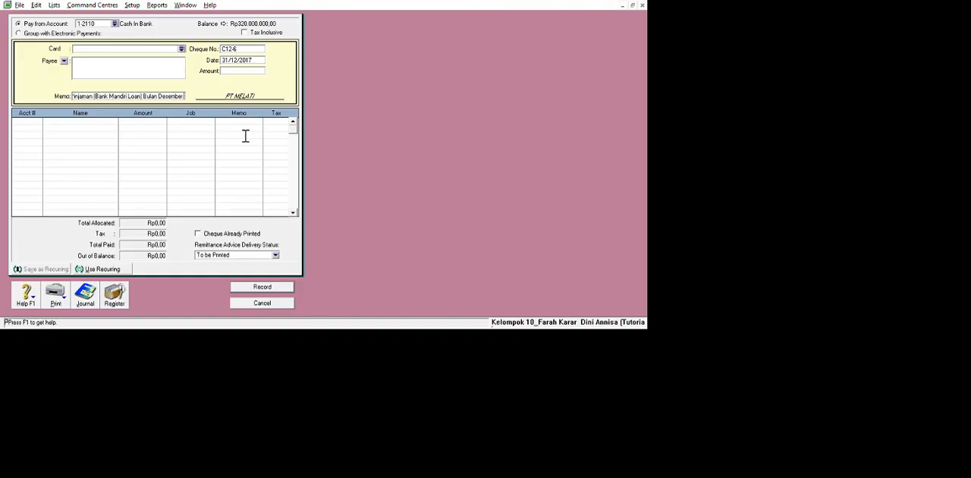
Add payment lines of 15.000.000 for 2-2100 Bank Mandiri Loan and 1500000 for 9-1000 Interest Expense.
click(59, 172)
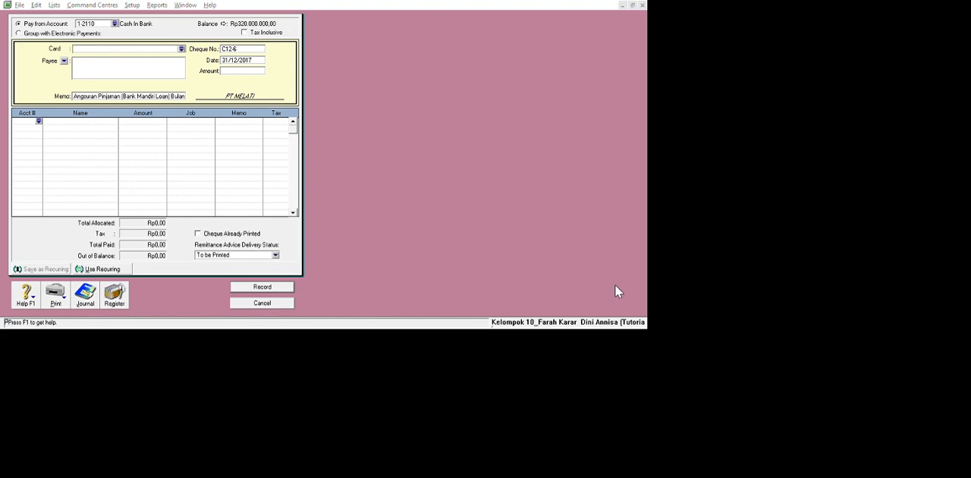
click(618, 219)
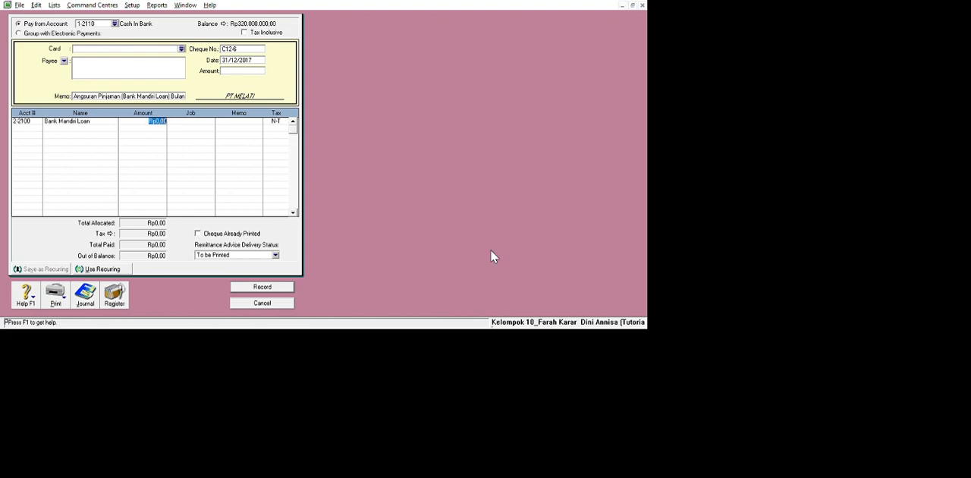
text(15.000.000)
key(Tab)
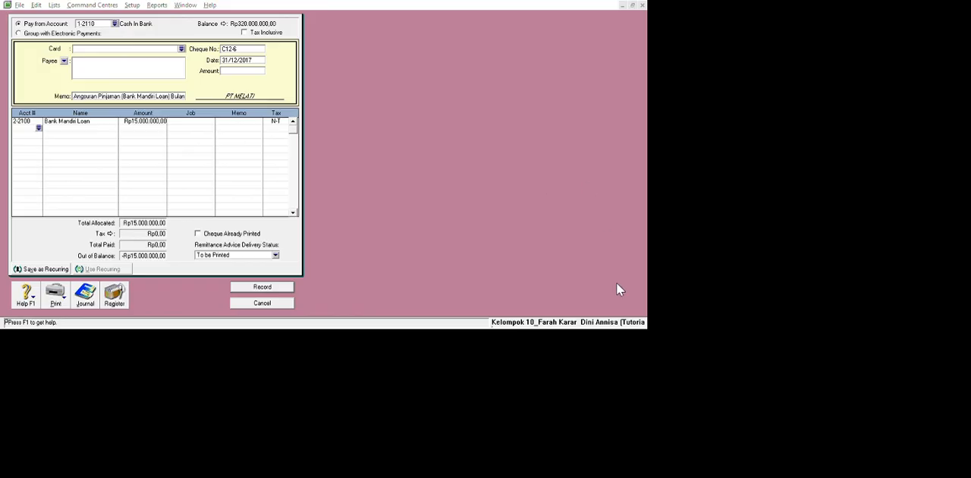
click(480, 304)
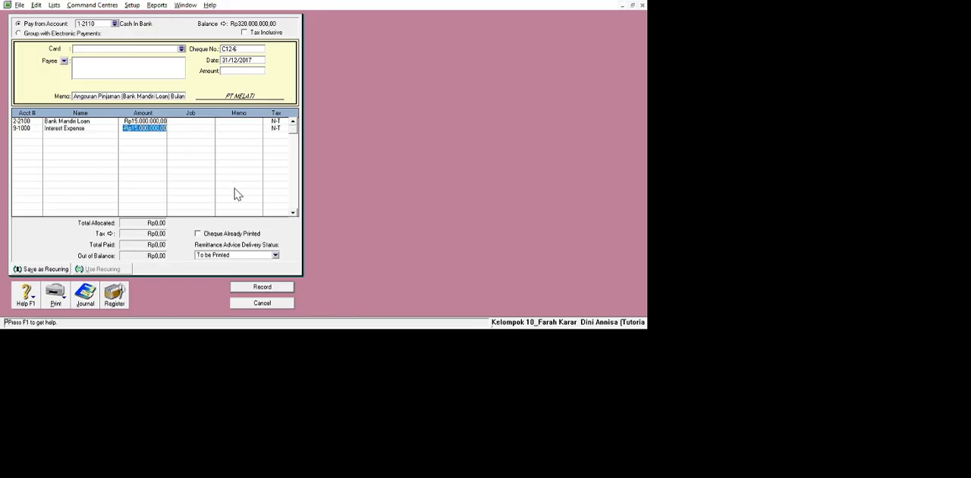
text(1500000)
key(Tab)
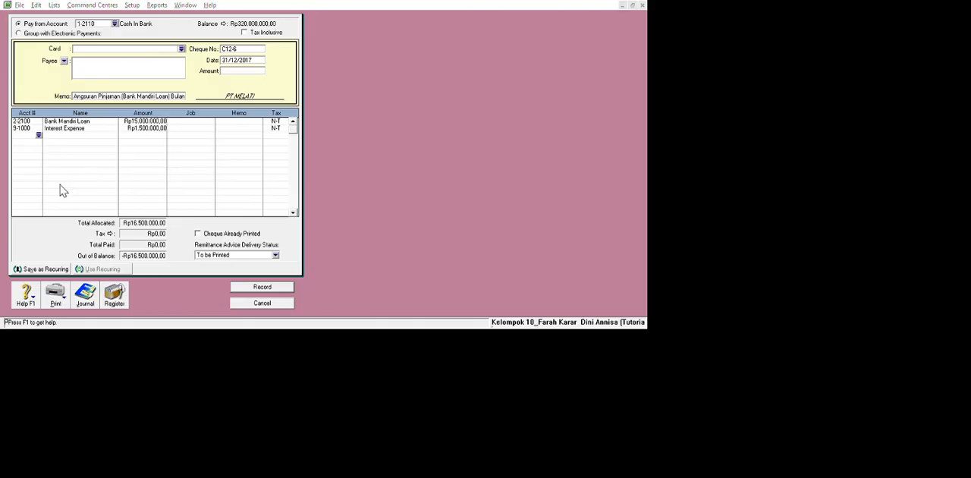
click(611, 101)
key(BackSpace)
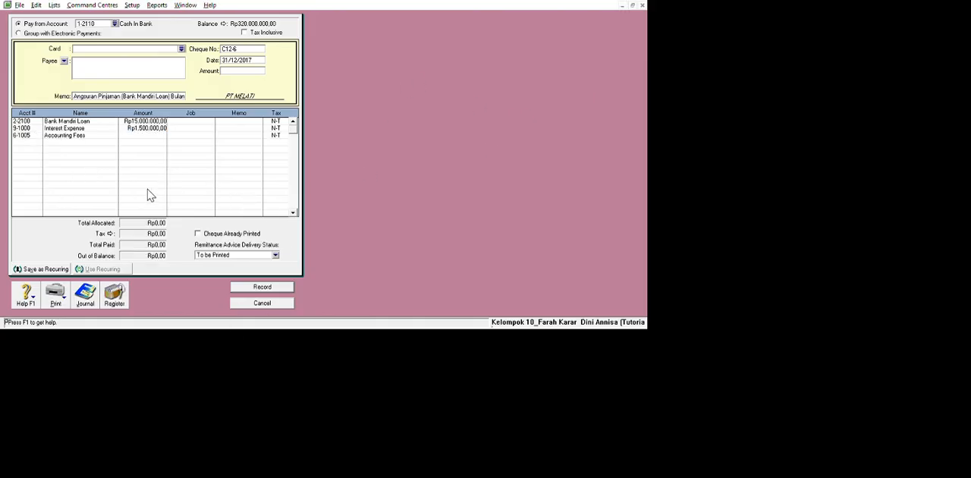
click(60, 194)
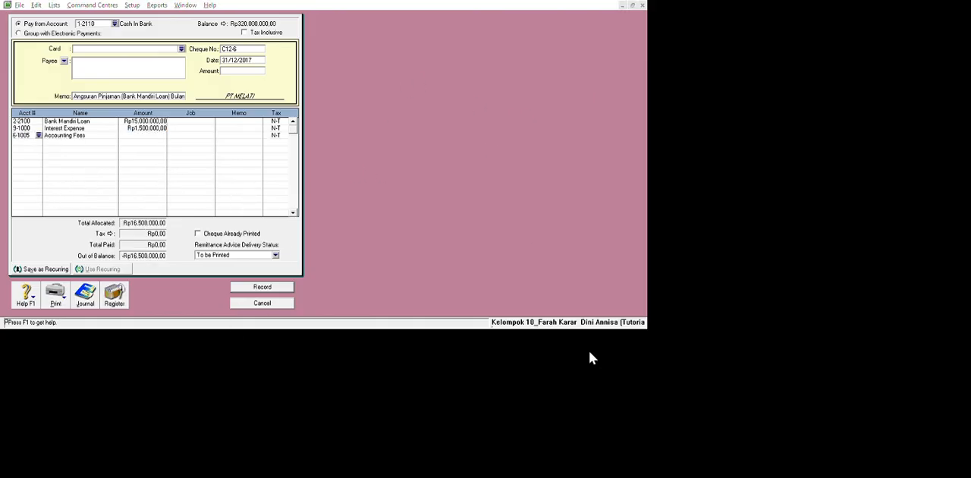
key(BackSpace)
key(BackSpace)
key(BackSpace)
key(BackSpace)
key(BackSpace)
key(BackSpace)
text(6-)
click(558, 351)
click(59, 184)
click(622, 100)
click(48, 194)
key(BackSpace)
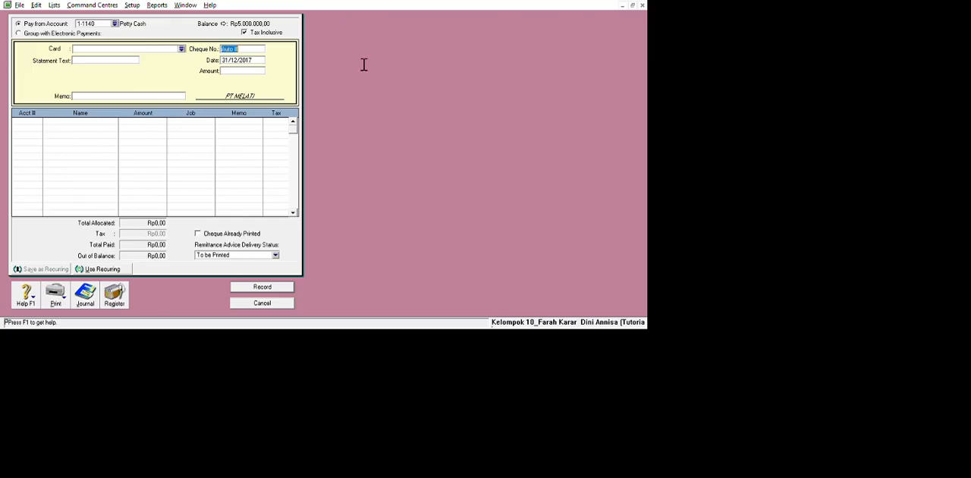
Set the new Spend Money transaction's cheque number to C12-6 and its amount to Rp16.500.000.
text(C12-6)
key(Tab)
key(Tab)
text(16.500.000)
key(Tab)
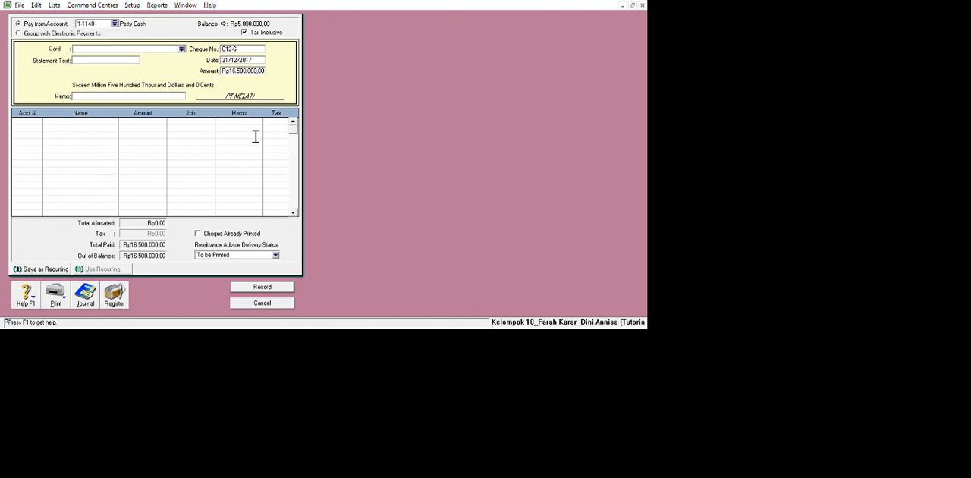
Enter the memo "Angsuran Pinjaman (Bank Mandiri Loan) Bulan Desember 2017" and make the payment not tax inclusive.
text(Angsuran Pinjaman (Bank Mandiri L)
text(oan) Bulan Desember 2017)
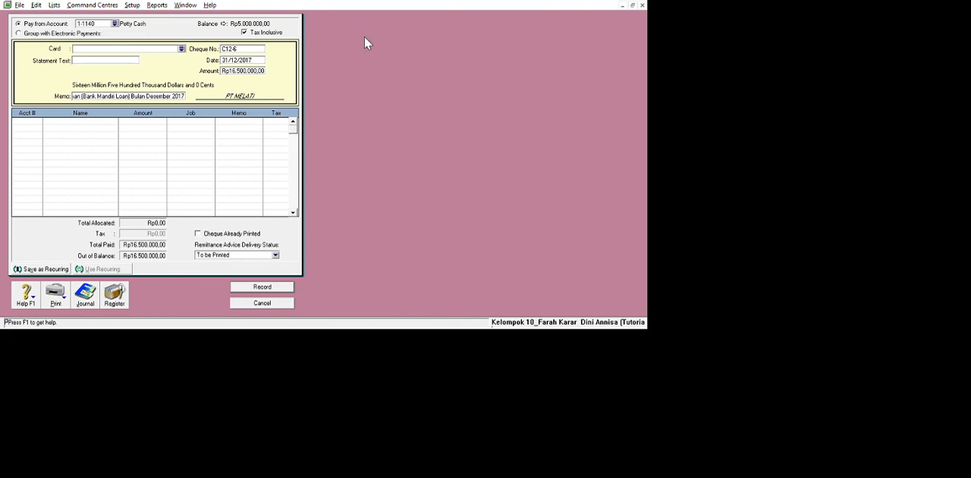
click(244, 31)
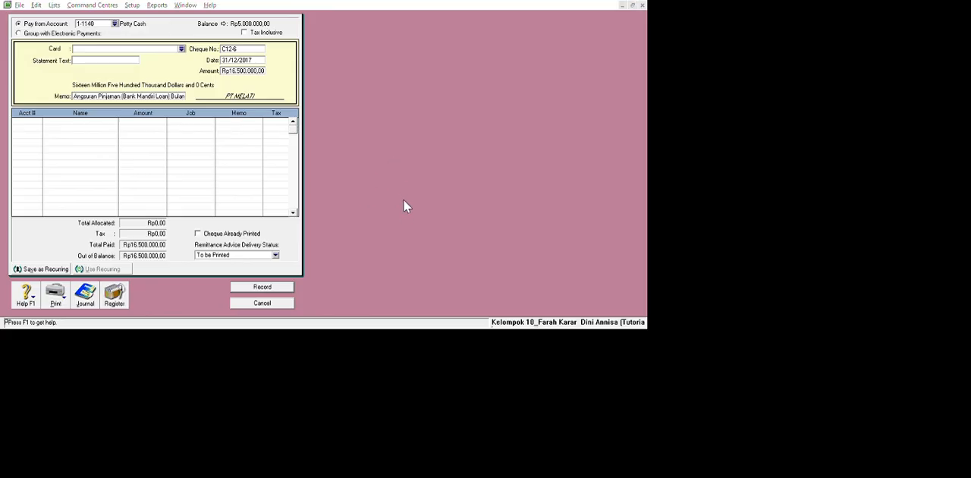
Paying from 1-2110 Cash In Bank, allocate 15000000 to 2-2100 Bank Mandiri Loan and the remaining Rp1.500.000 to 9-1000 Interest Expense.
click(47, 167)
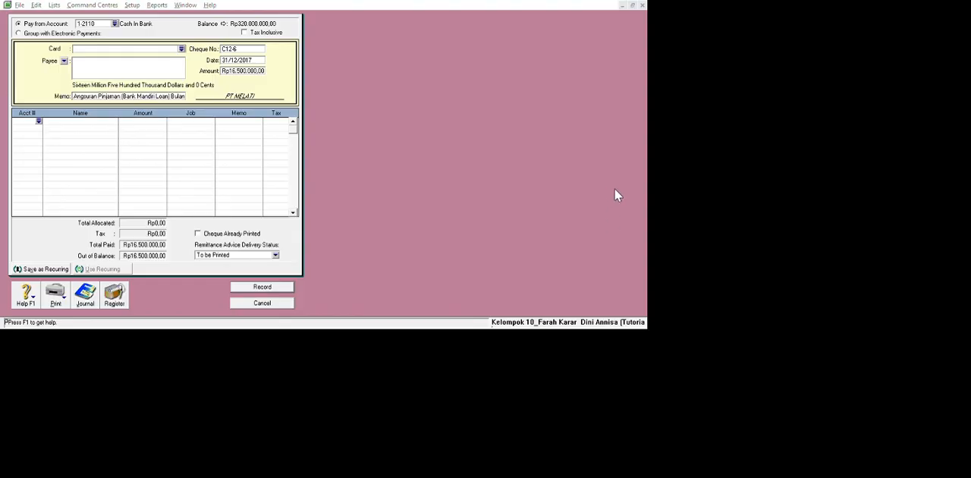
click(488, 294)
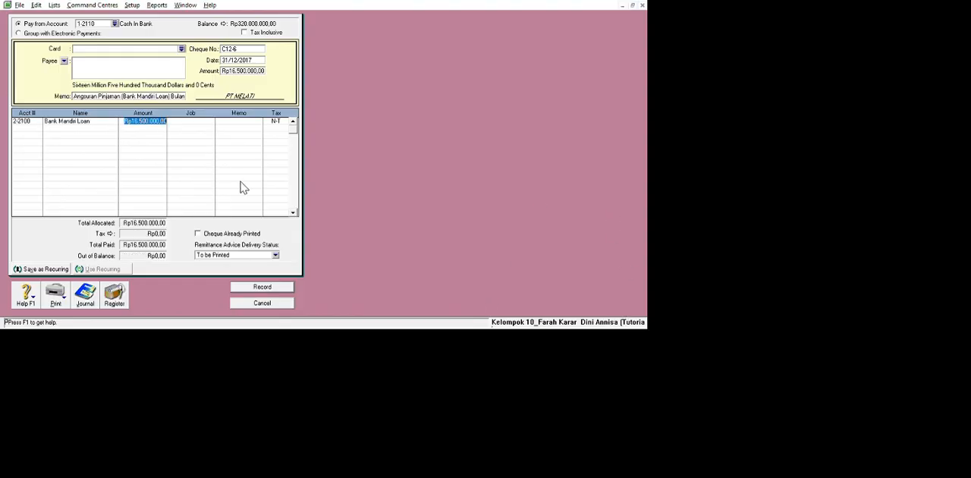
text(15000000)
click(240, 181)
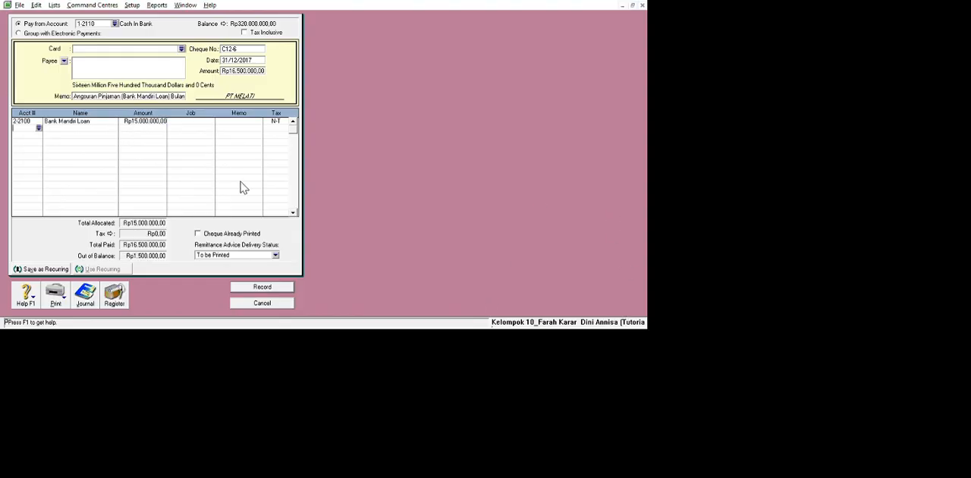
click(39, 129)
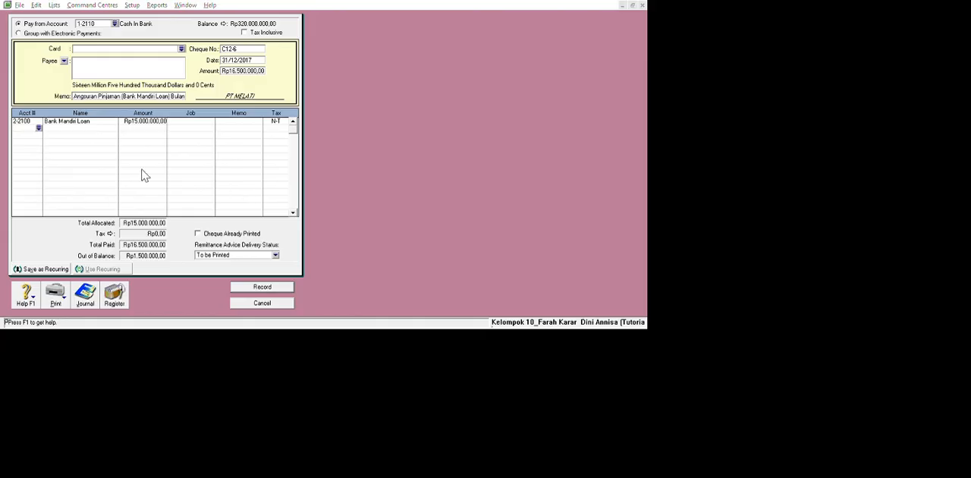
click(535, 307)
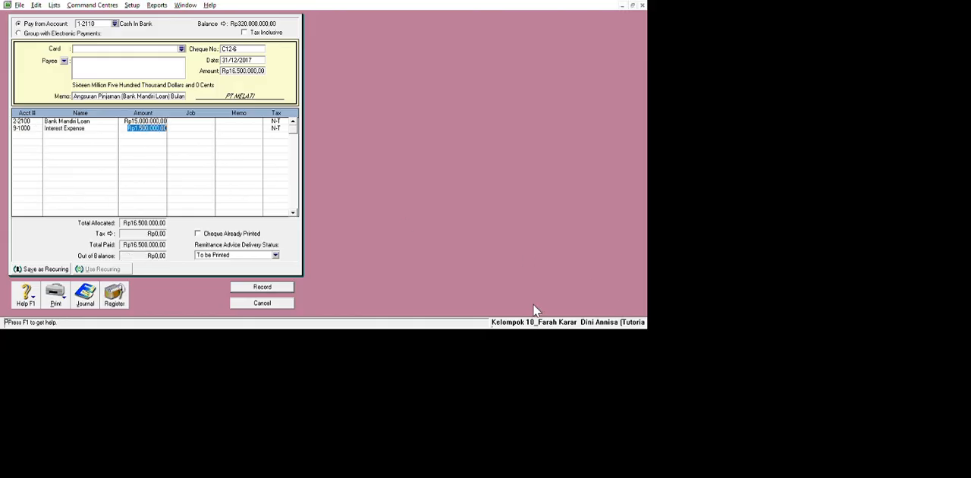
Record the loan instalment payment and give the next Spend Money transaction cheque number C12-7 and amount Rp3.750.000.
key(Return)
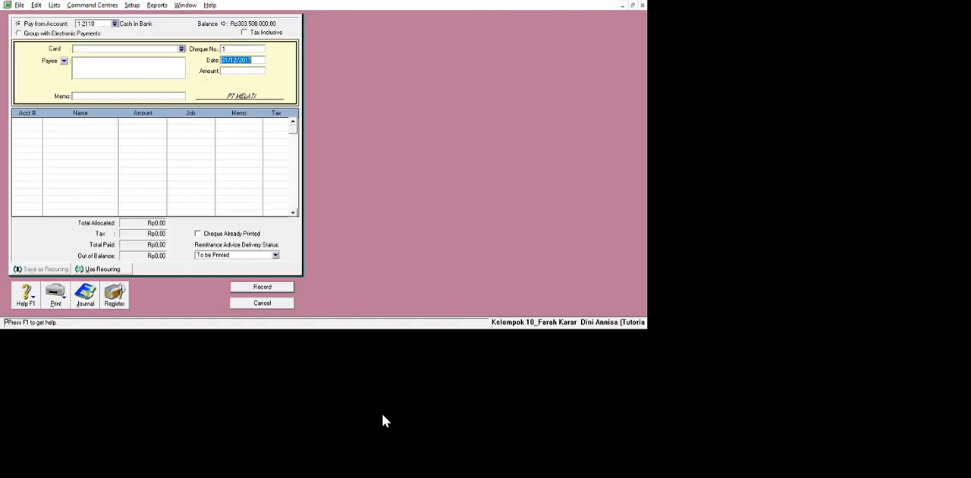
key(shift+Tab)
text(C12-7)
text(3750000)
key(Tab)
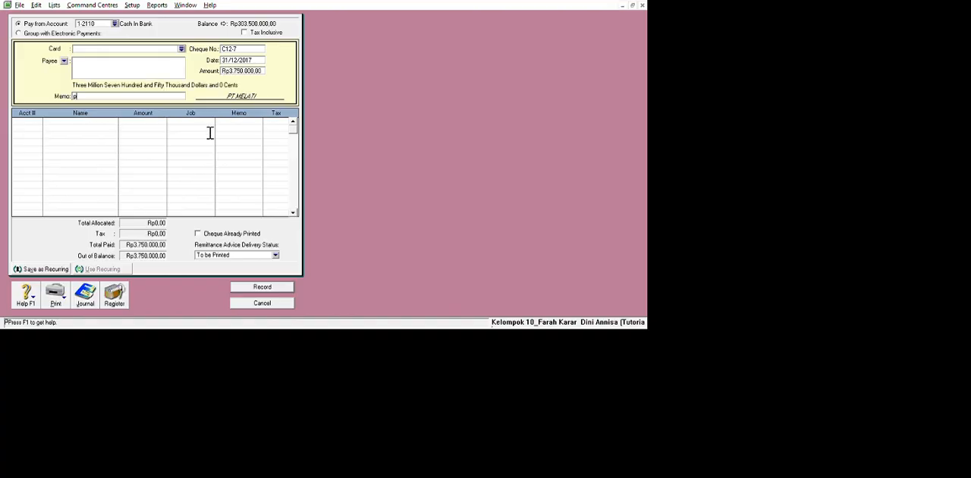
Record the payment with memo "Pembayaran Gaji Karyawan Bulan Desember 2017", allocating the full Rp3.750.000 to 6-5130 Wages & Salaries.
text(Pembayaran Gaji Karyaw)
text(an Bulan Desember 2017)
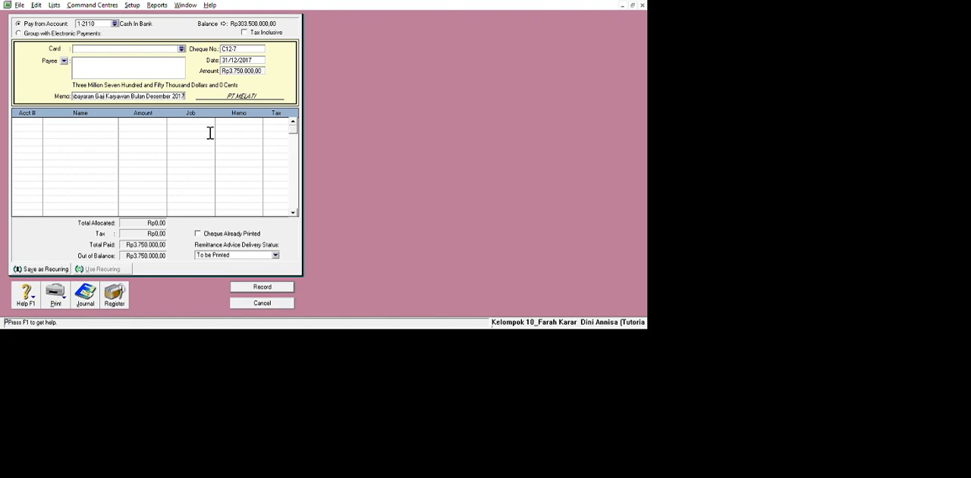
key(Tab)
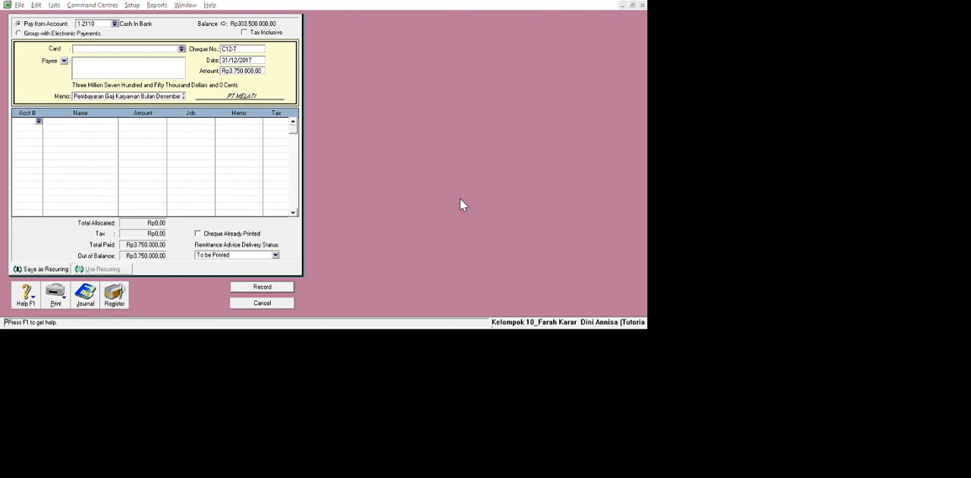
click(616, 298)
click(37, 169)
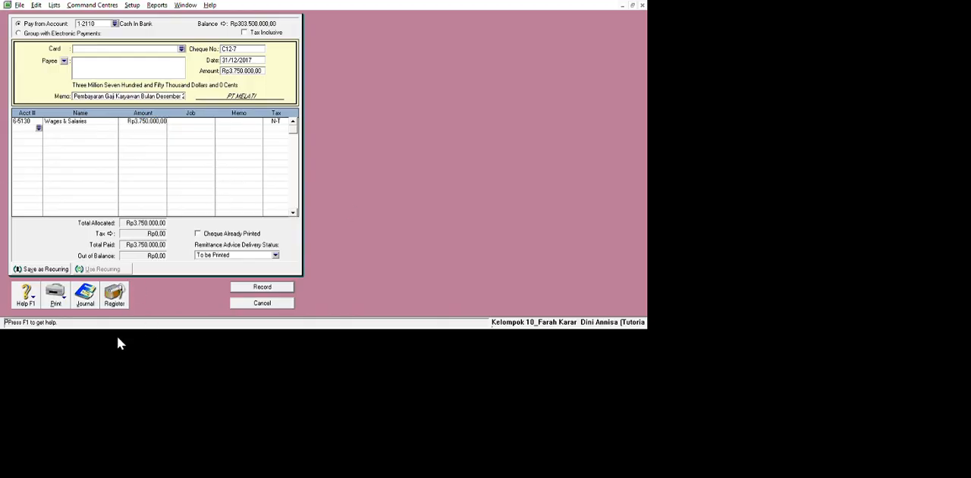
click(262, 287)
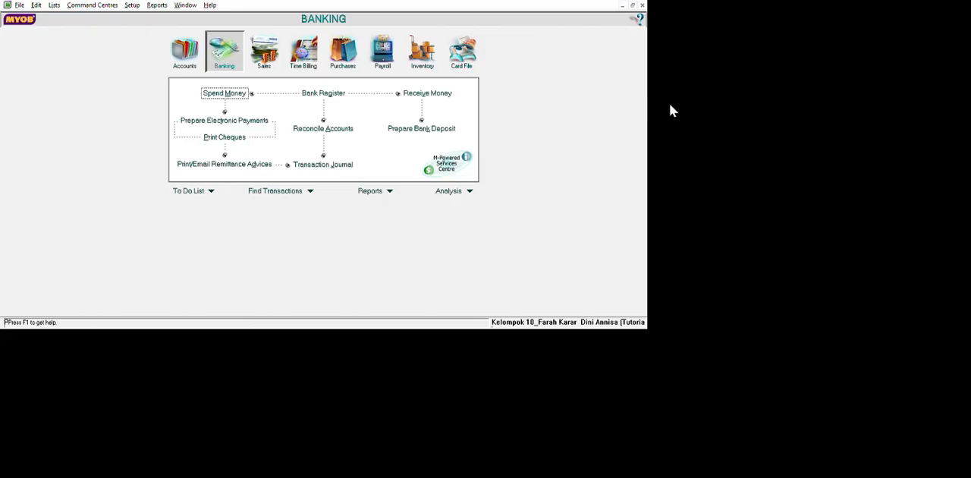
Set up a bank reconciliation for account 1-2110 Cash In Bank with bank statement date 31/12/2017.
click(330, 128)
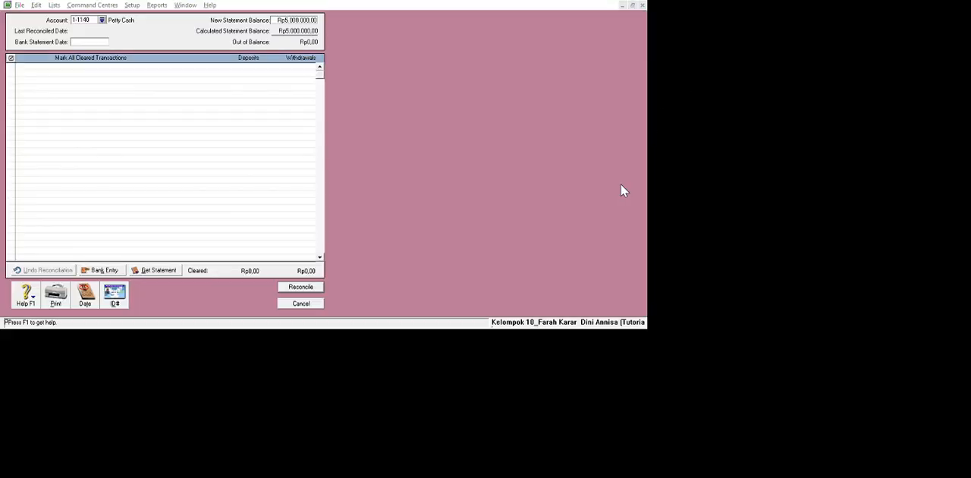
double_click(546, 154)
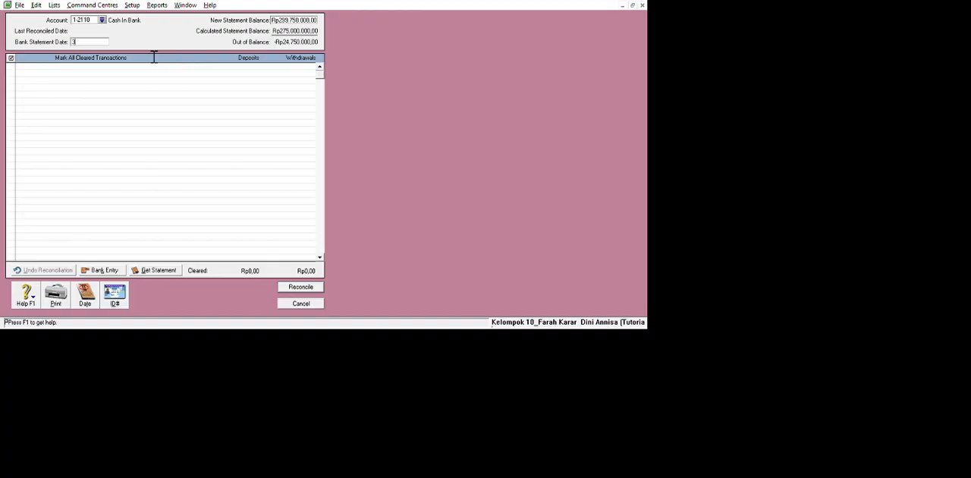
text(1/12/2017)
key(Tab)
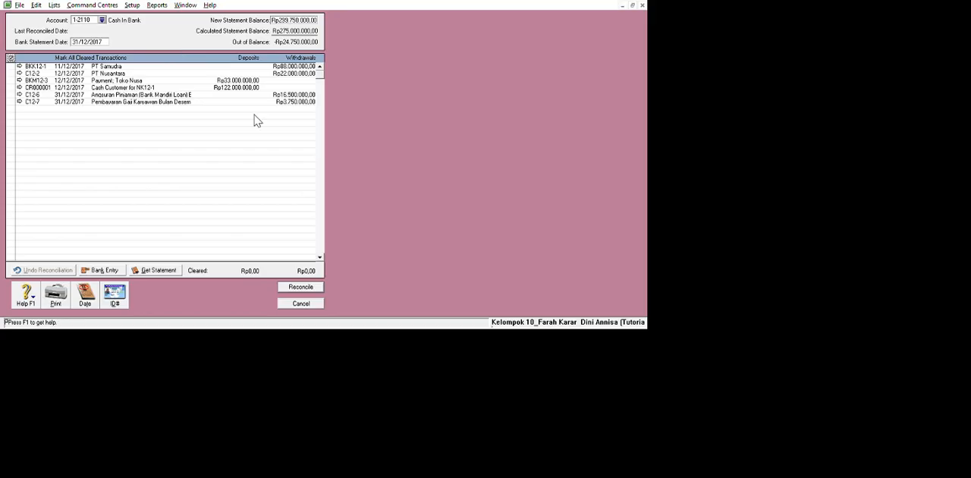
Mark all Cash In Bank transactions as cleared and complete the reconciliation.
click(11, 58)
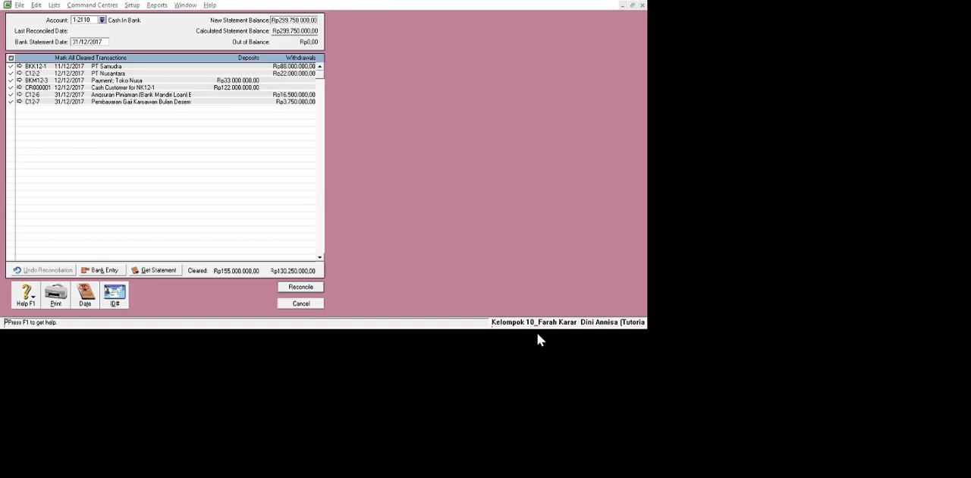
click(578, 318)
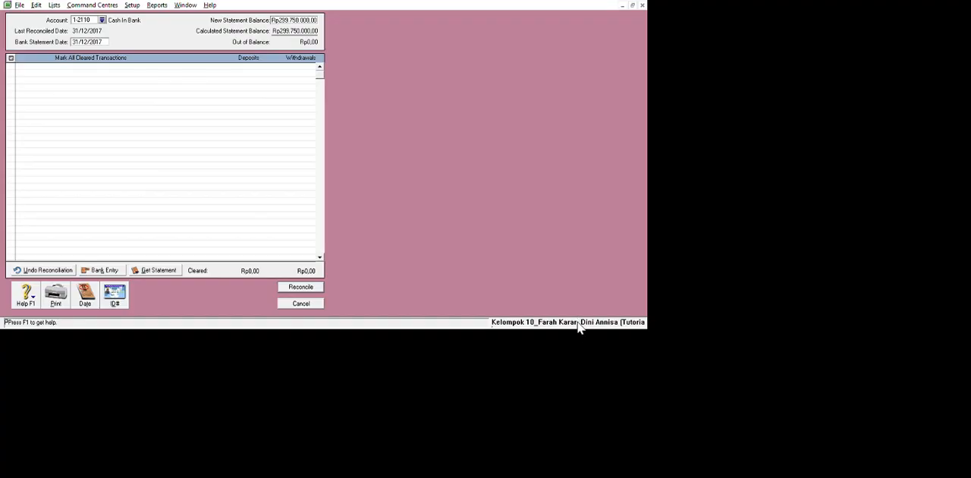
click(457, 440)
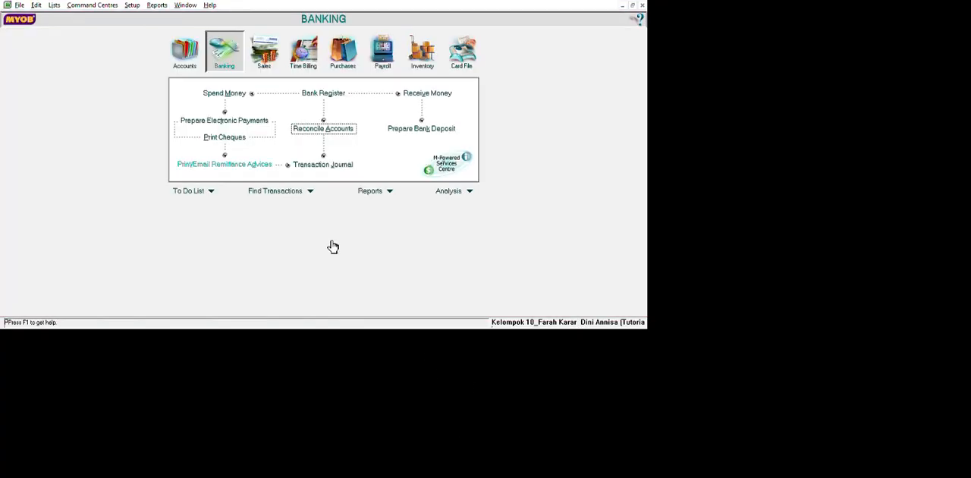
Start a general journal entry dated 31/12/2017 with the memo "Penyesuaian".
click(279, 72)
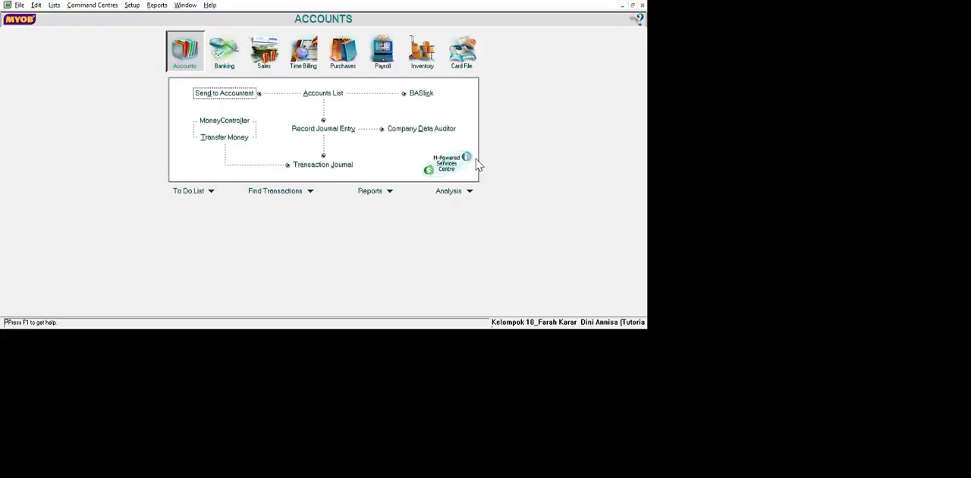
click(326, 129)
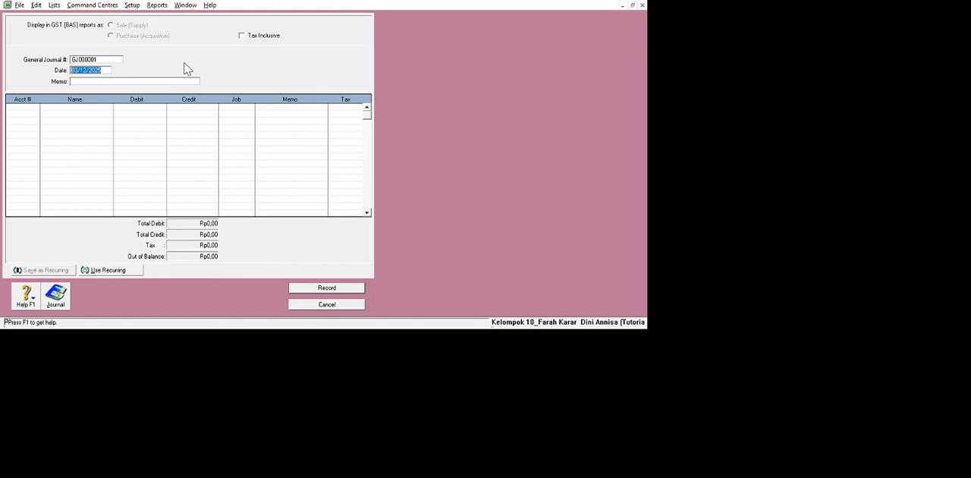
key(BackSpace)
text(31/12/2017)
key(Tab)
text(Penyesuaian)
key(Tab)
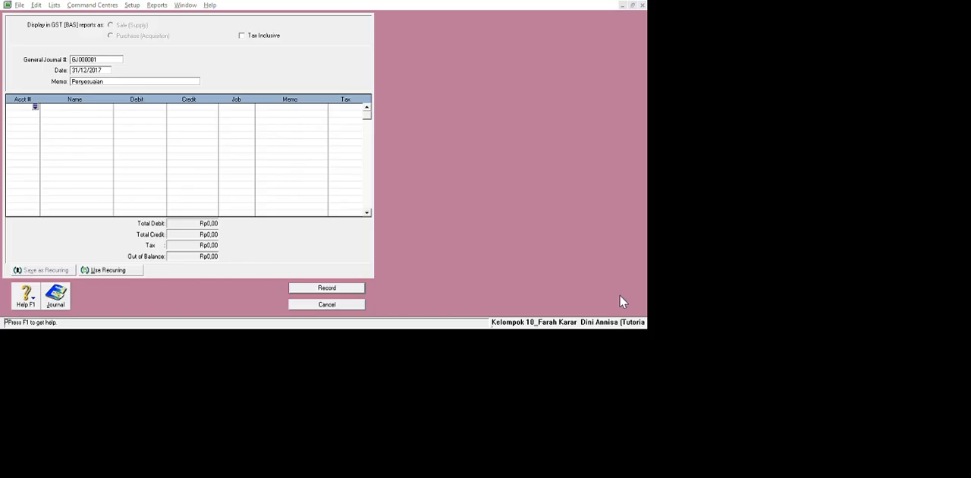
Debit 6-1030 Depreciation with 3.200.000 in the adjusting journal entry.
double_click(481, 145)
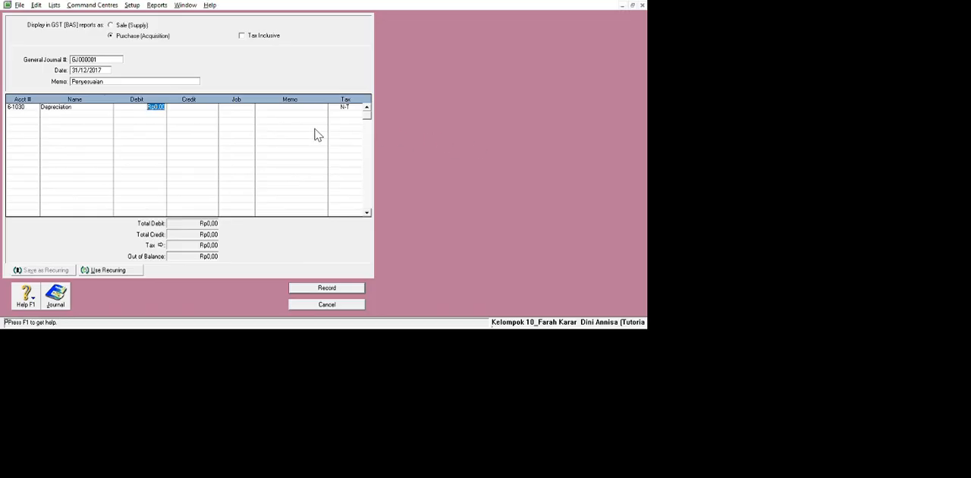
text(3.2)
text(00.000)
key(Tab)
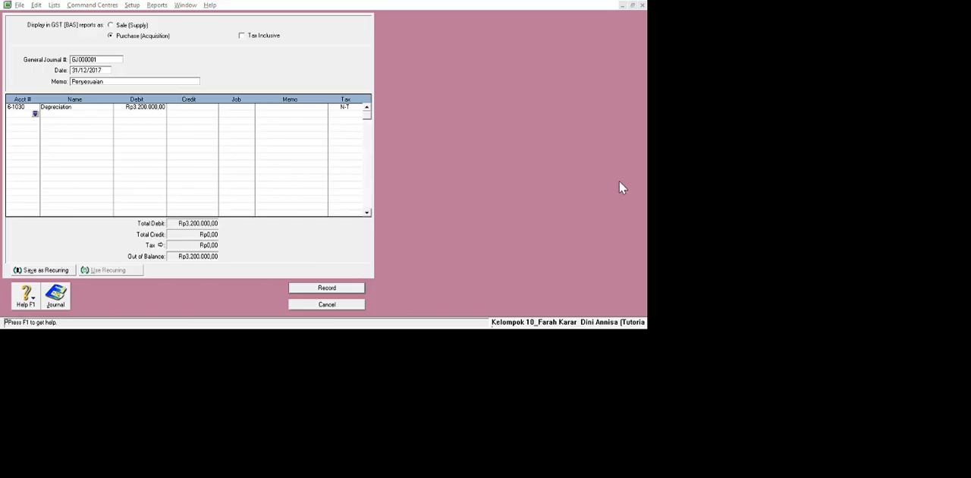
Credit 1-2320 Bldgs & Imprv Accum Dep with 2.000.000 on the second journal line.
double_click(475, 248)
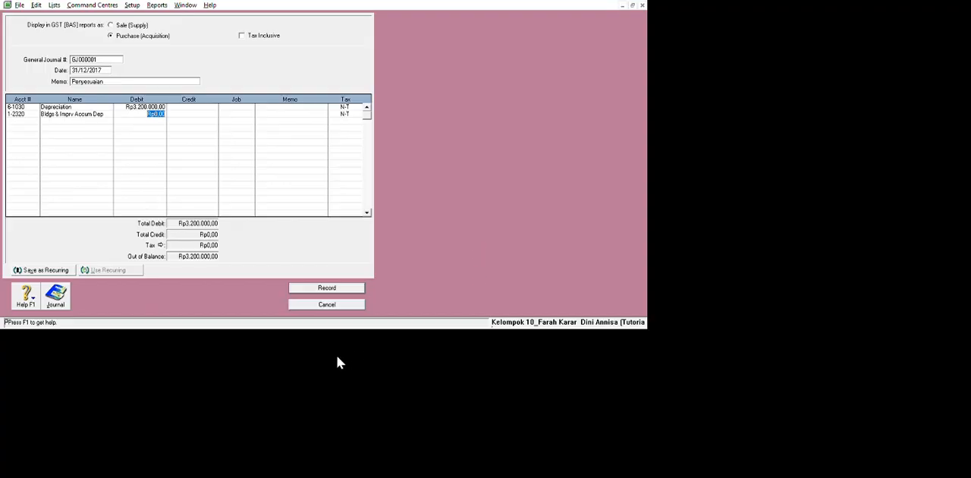
text(3)
key(Tab)
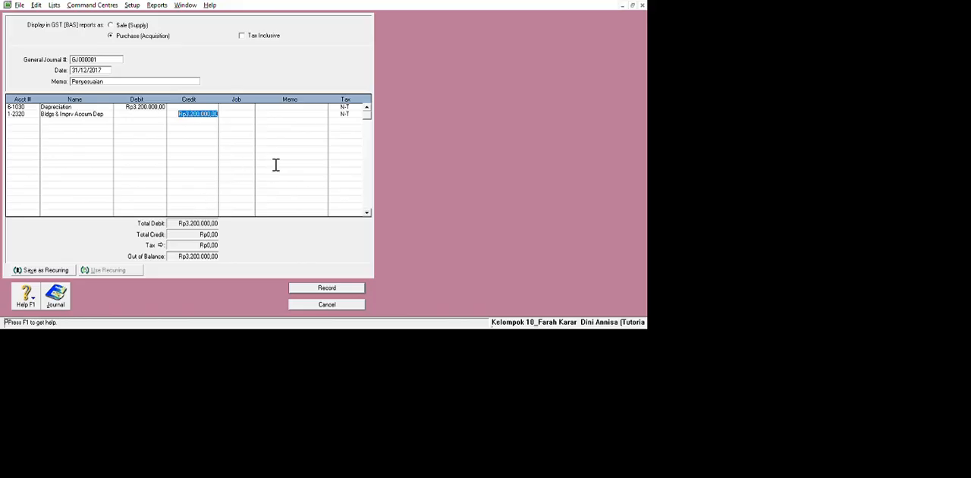
text(2.000.0)
text(00)
key(Return)
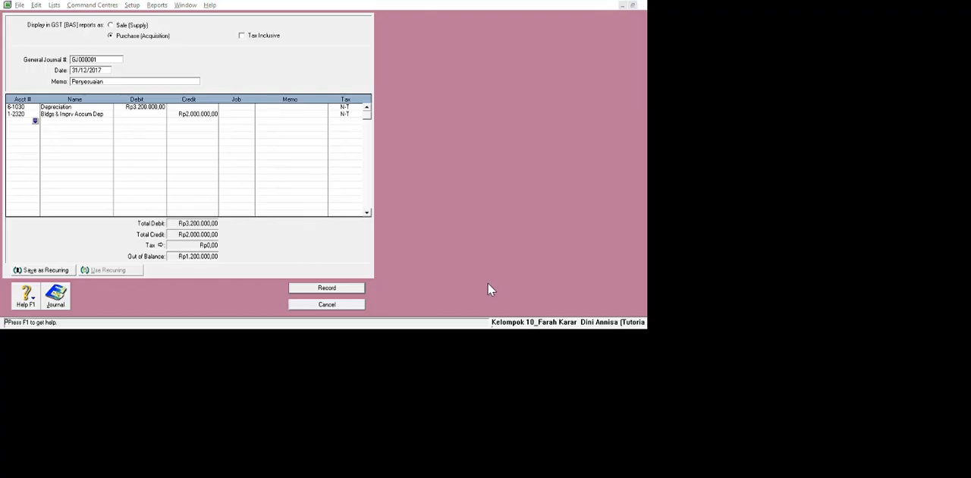
Credit 1-2520 Office Equip Accum Dep'n with Rp1.200.000 and record the adjusting journal entry.
click(544, 323)
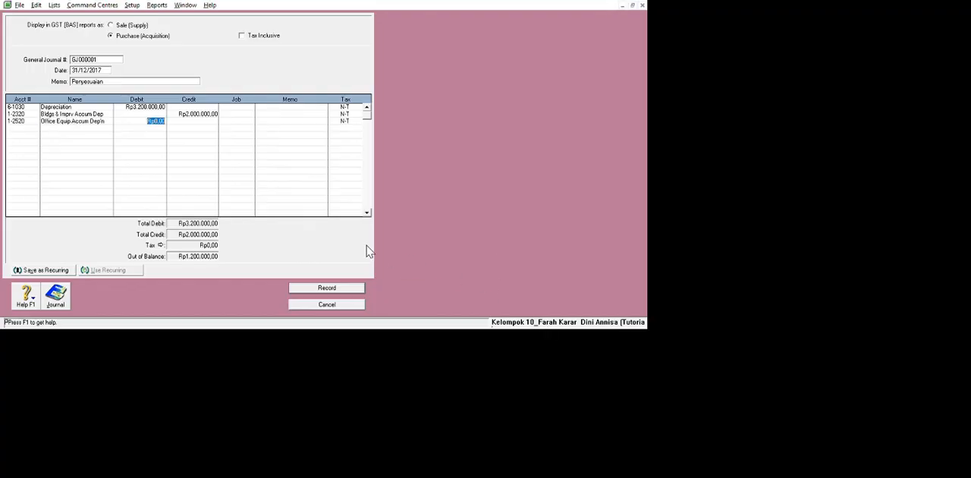
text(1)
key(BackSpace)
key(Tab)
click(294, 172)
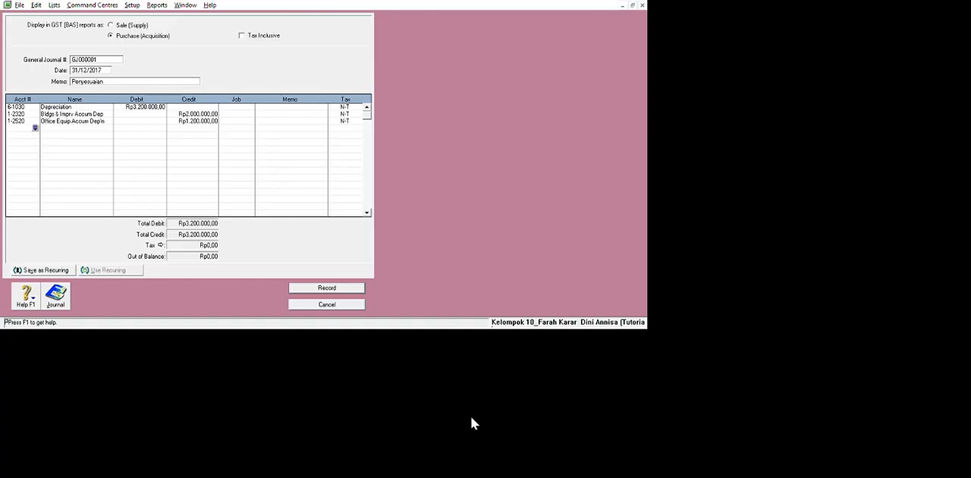
key(ctrl+r)
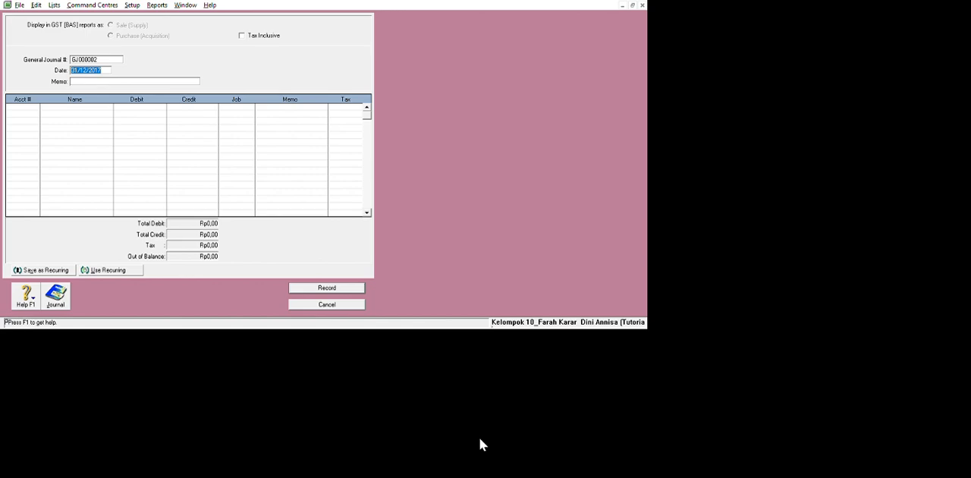
key(Escape)
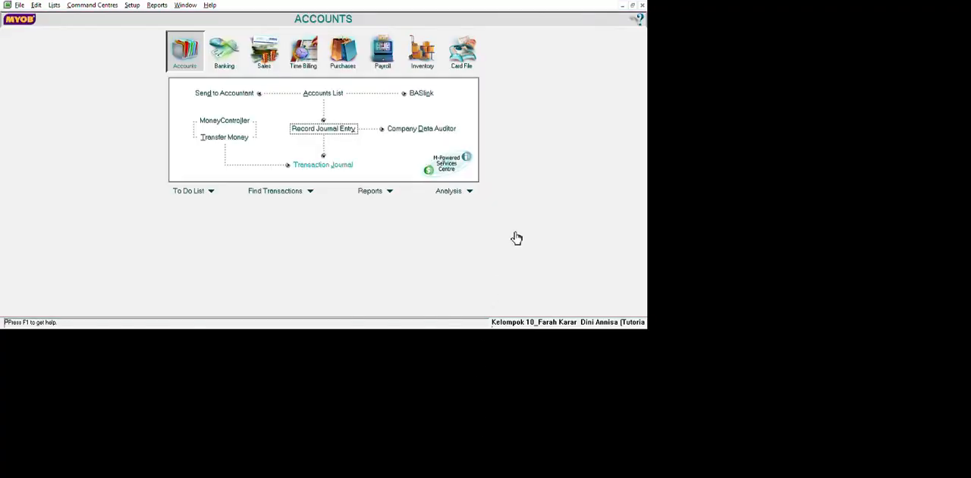
Review the transactions of all types in the Transaction Journal.
key(Down)
key(Return)
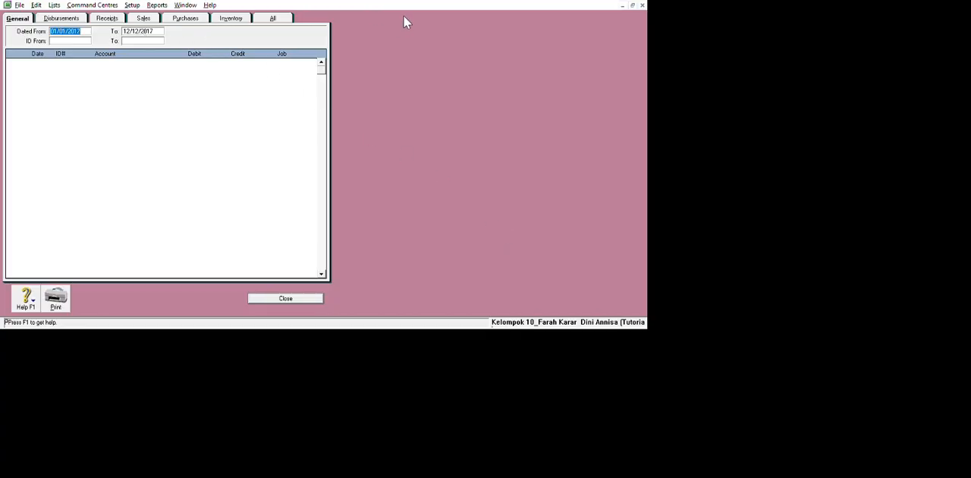
click(272, 17)
scroll(264, 127, down, 6)
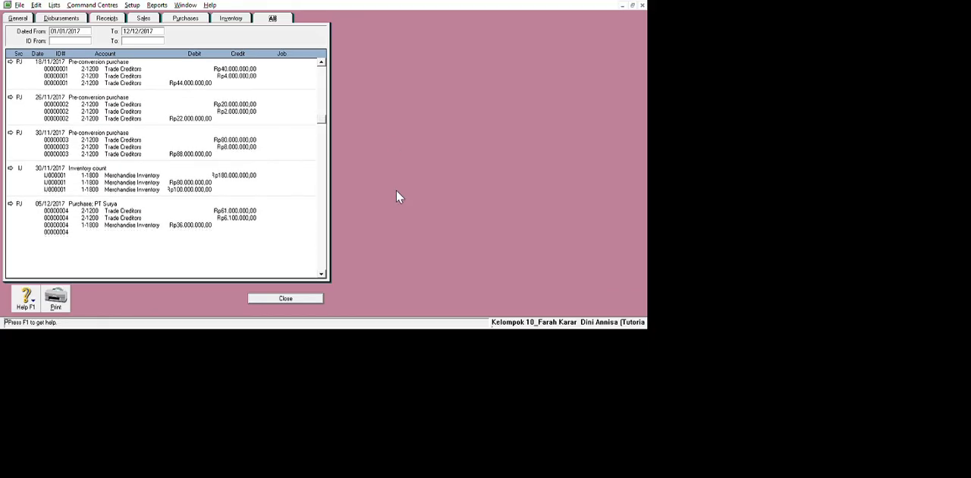
scroll(325, 125, down, 10)
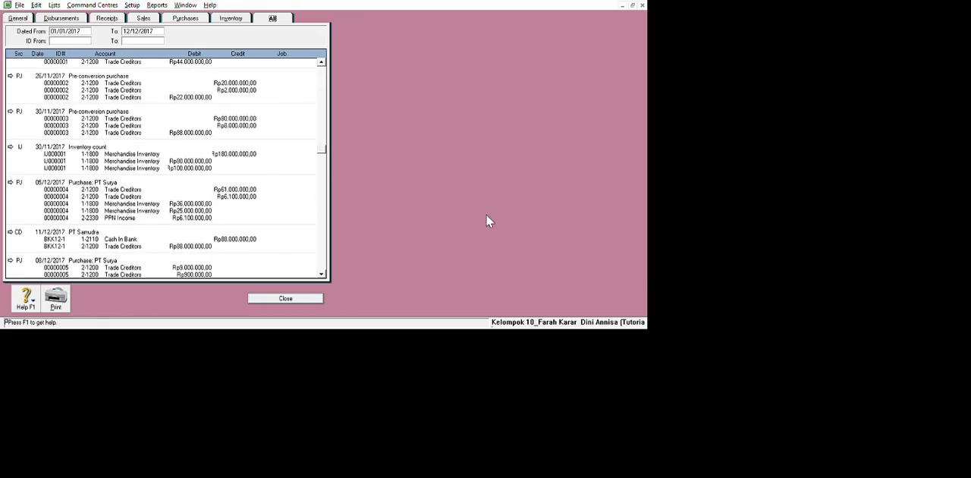
click(285, 298)
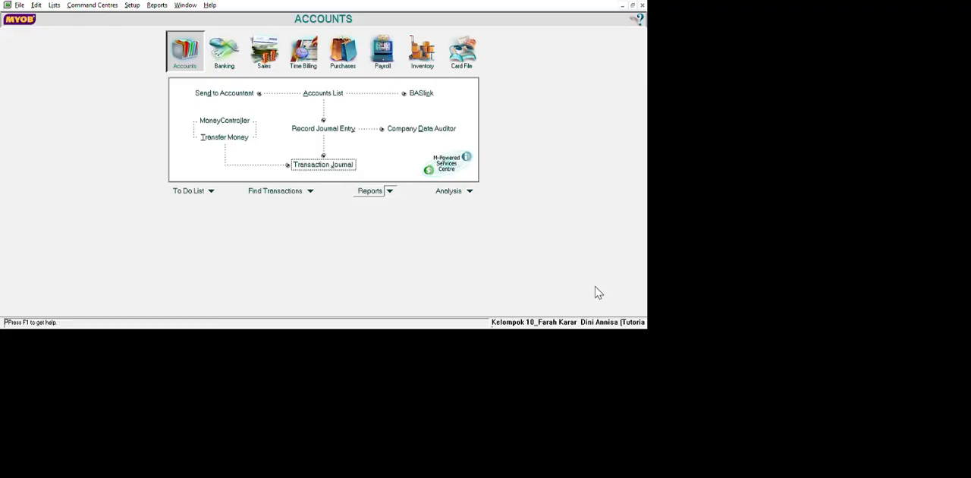
Display the Account Transactions [Accrual] report for 01/12/2017 to 31/12/2017 and widen its Debit and Credit columns.
click(391, 191)
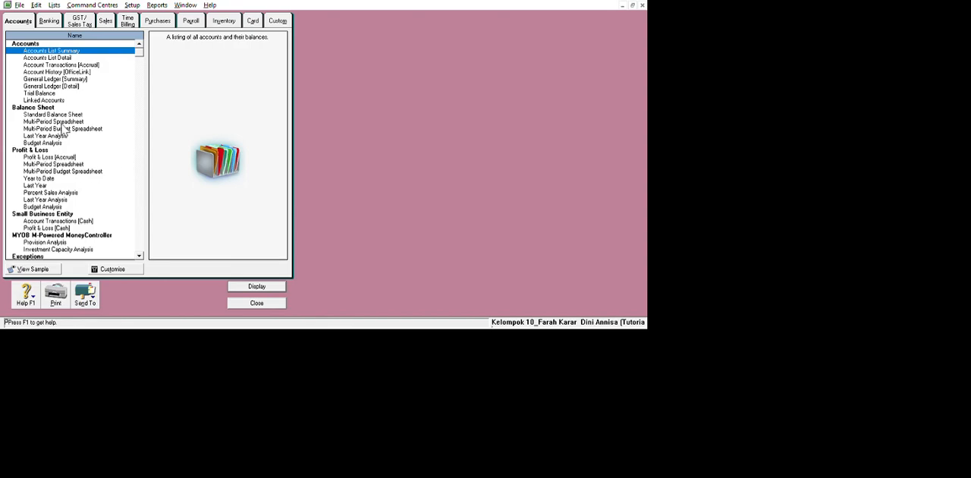
key(Down)
key(Down)
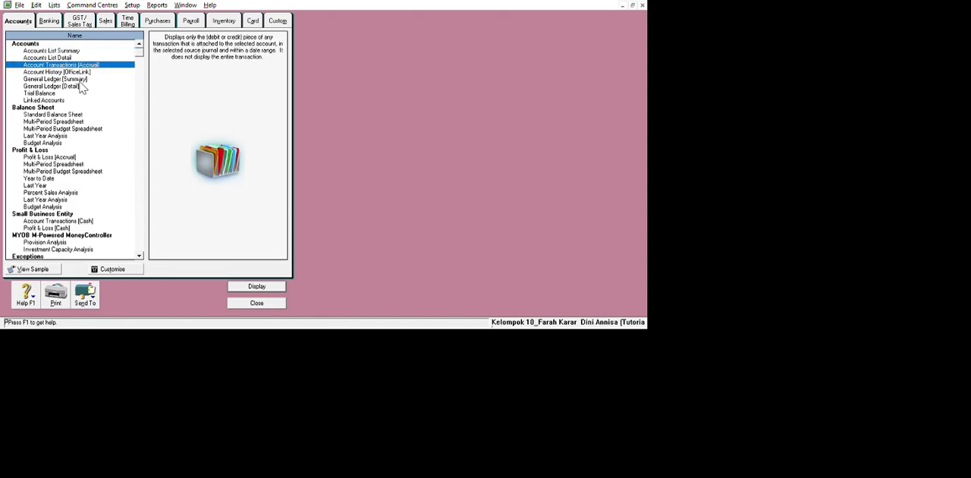
click(88, 115)
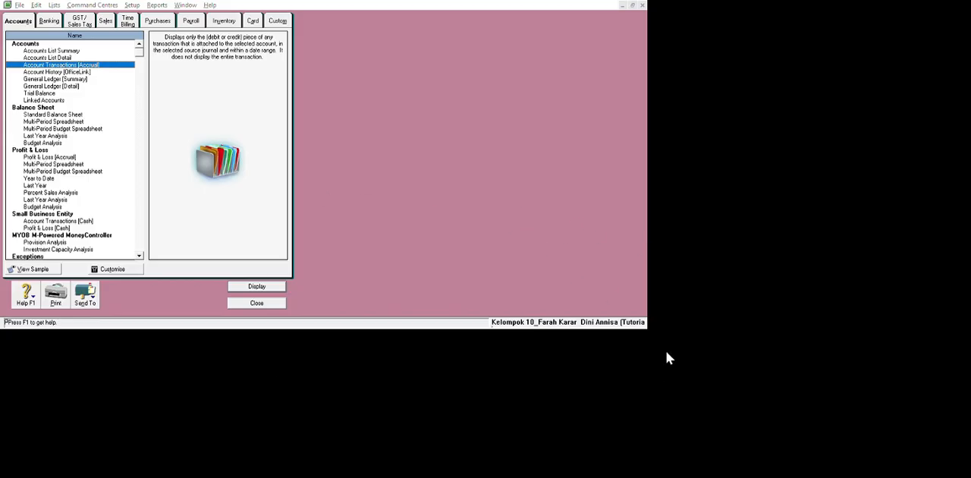
key(Return)
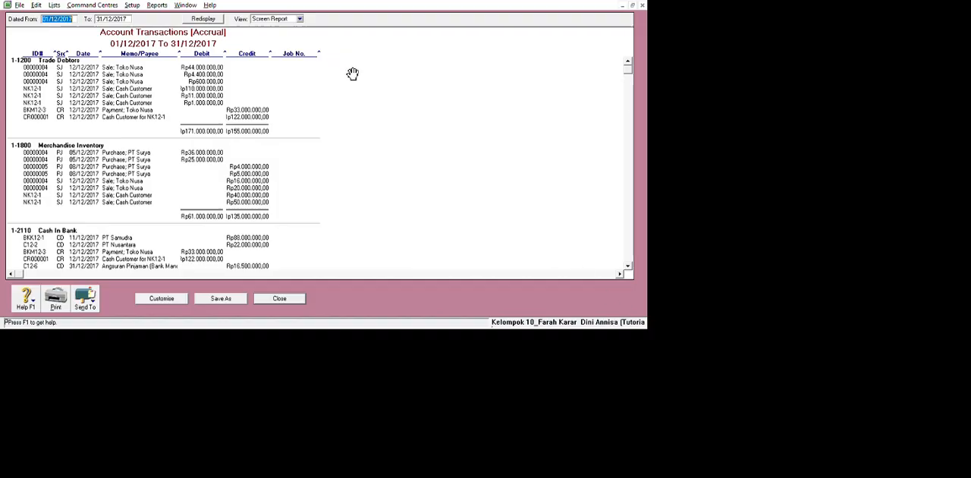
drag(349, 72, 364, 74)
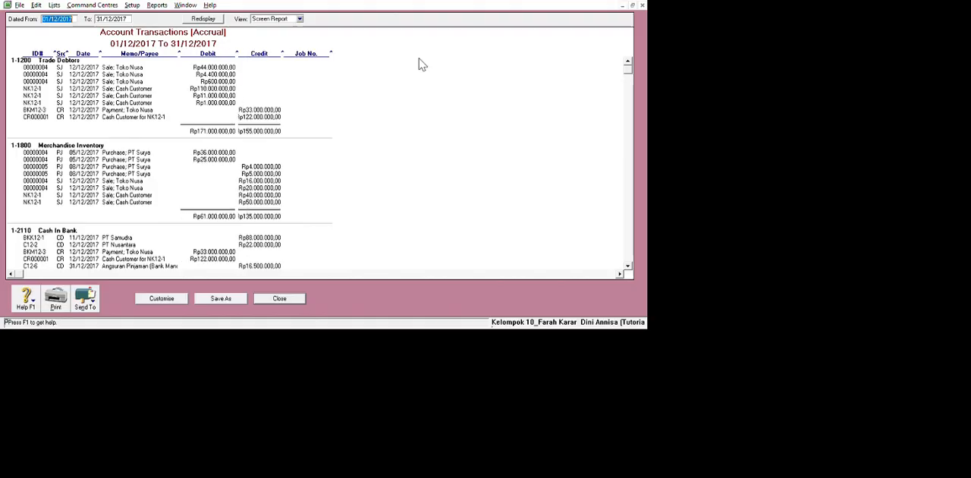
drag(436, 73, 453, 76)
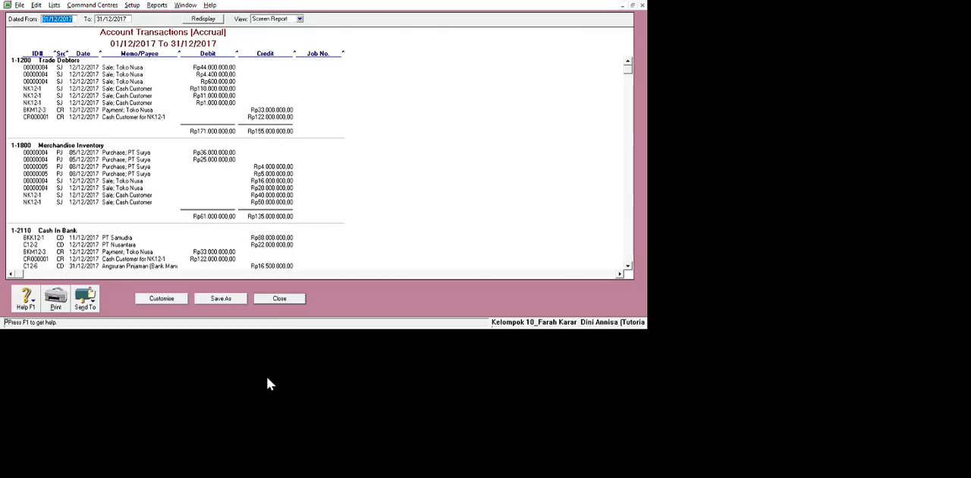
Export the displayed Account Transactions [Accrual] report with the Send To function.
click(326, 433)
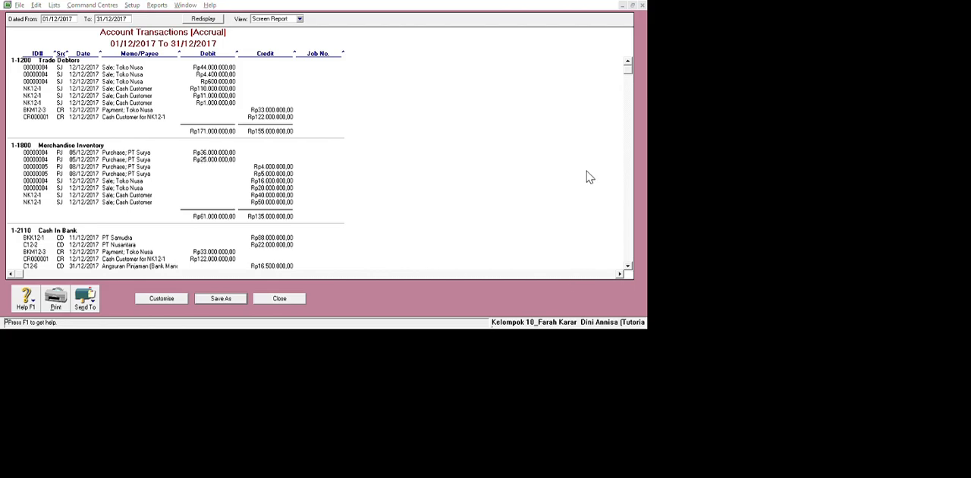
click(132, 441)
click(160, 405)
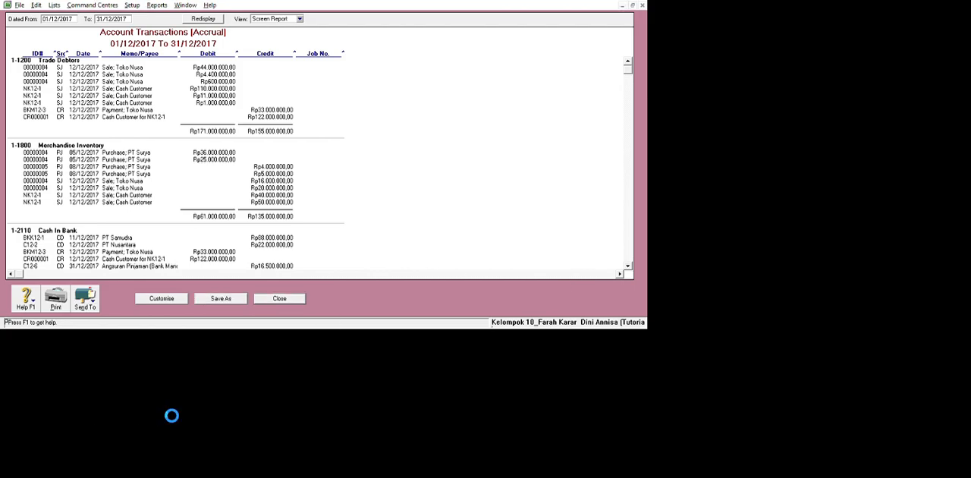